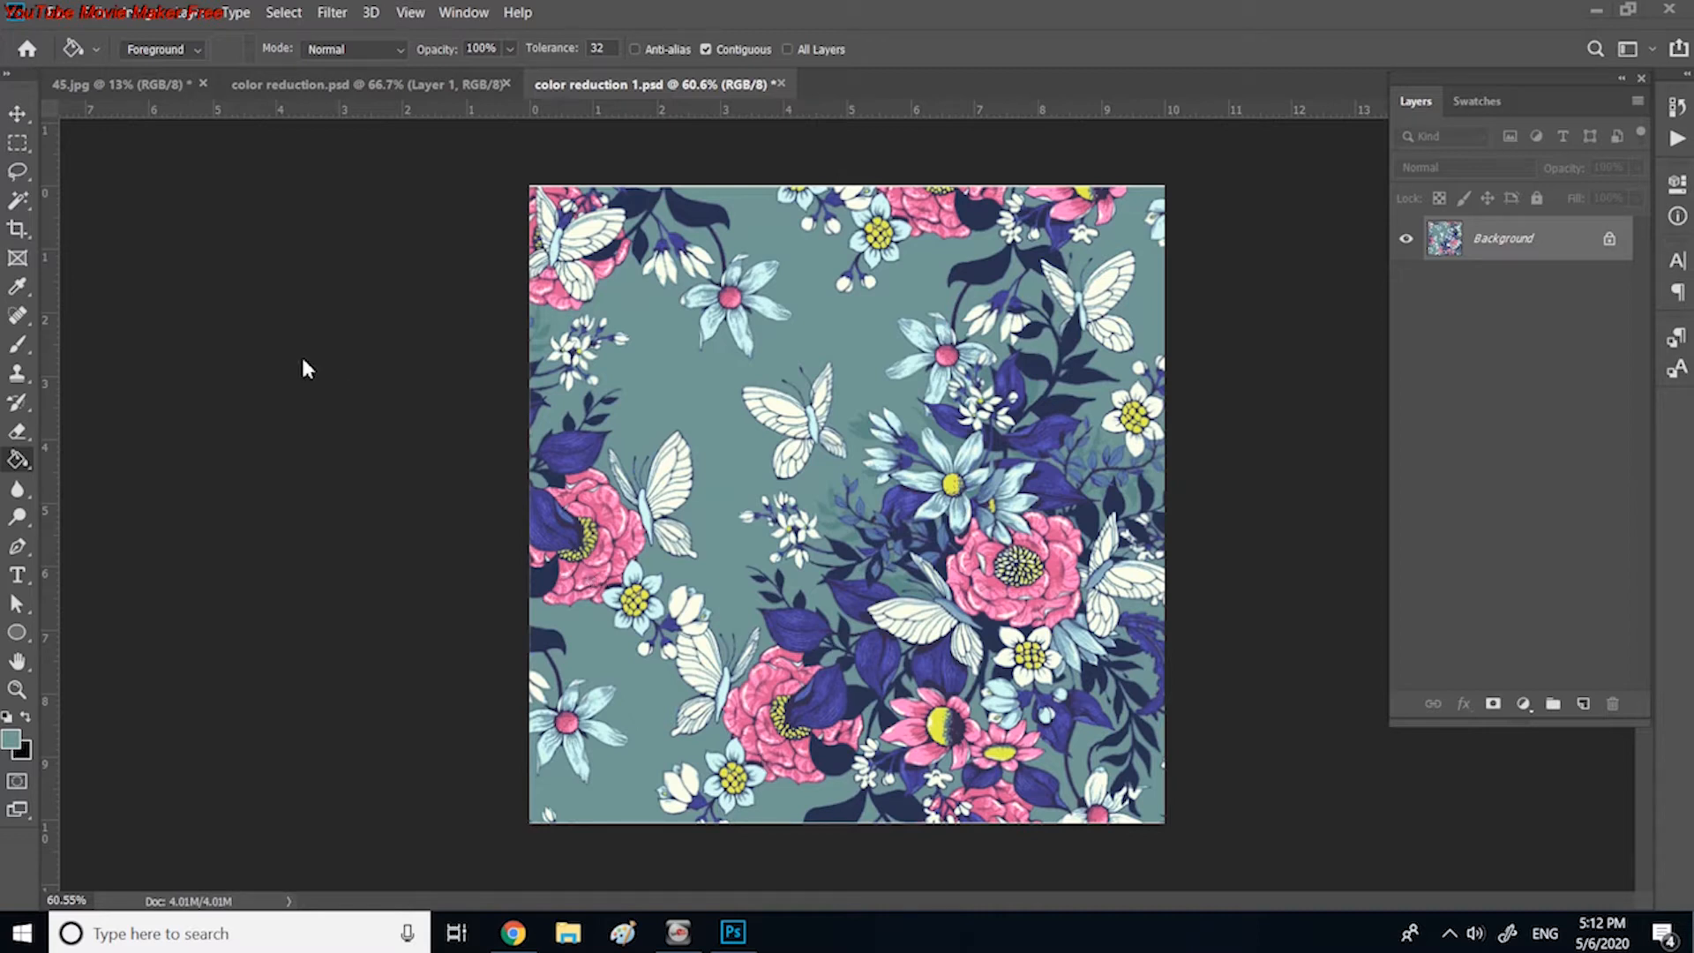
Step: Extend the canvas height to 12 cm with the anchor at the top centre, adding a white strip below the artwork
click(136, 17)
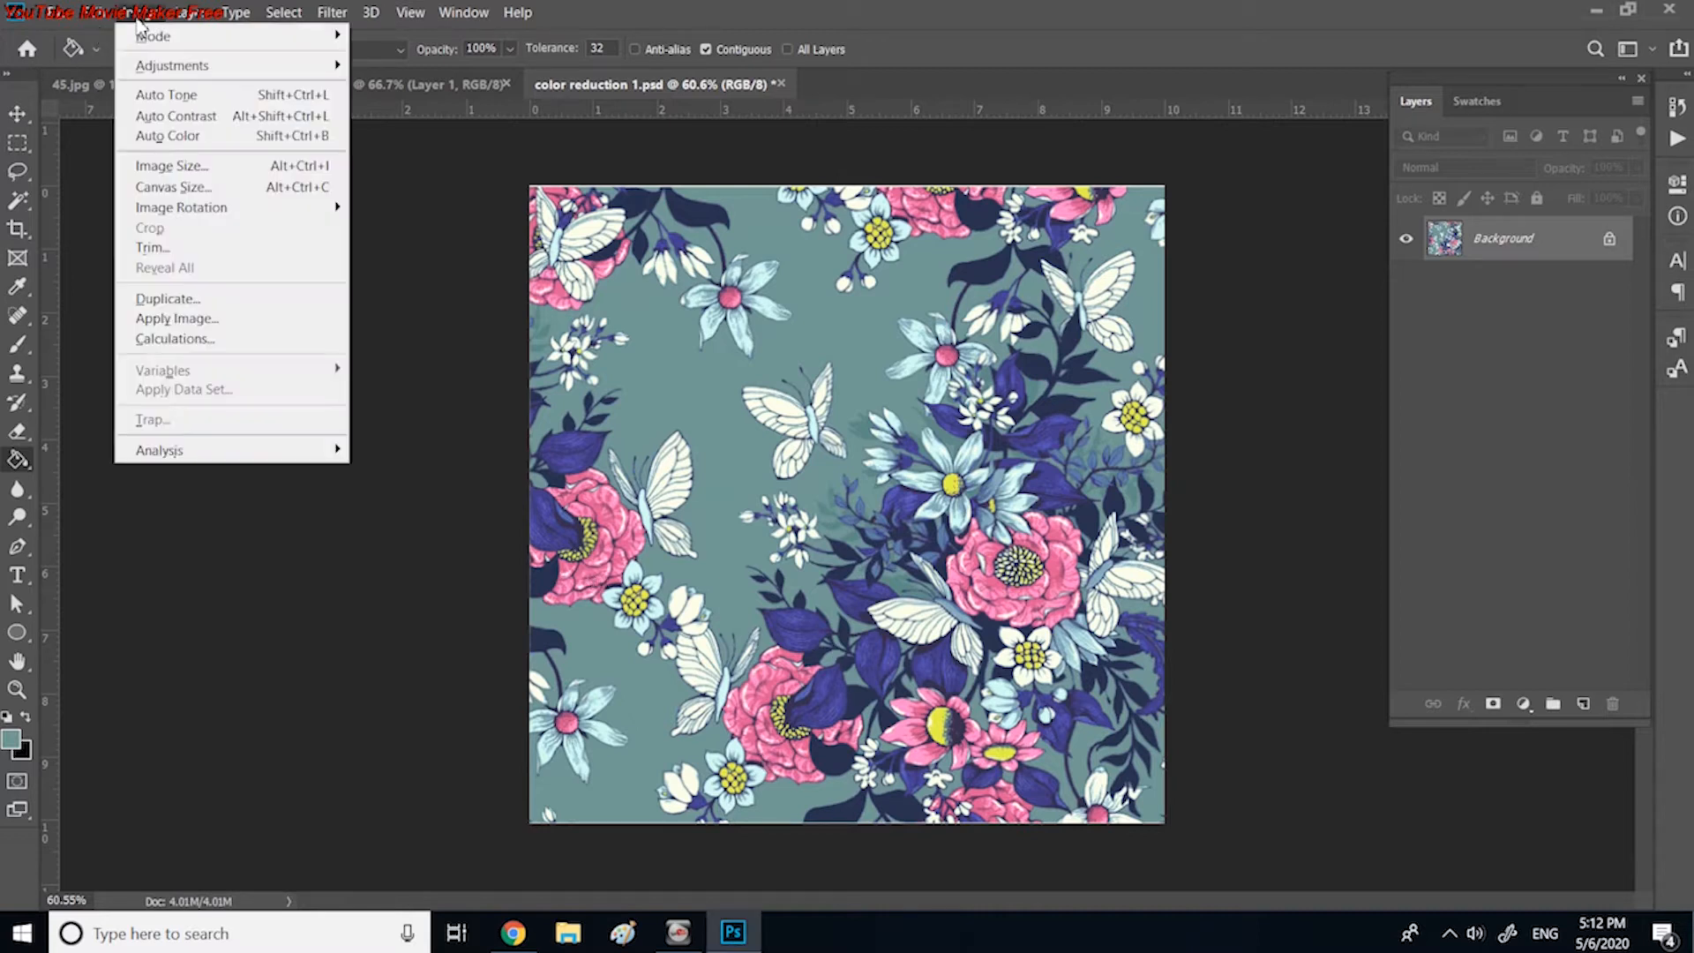
click(194, 189)
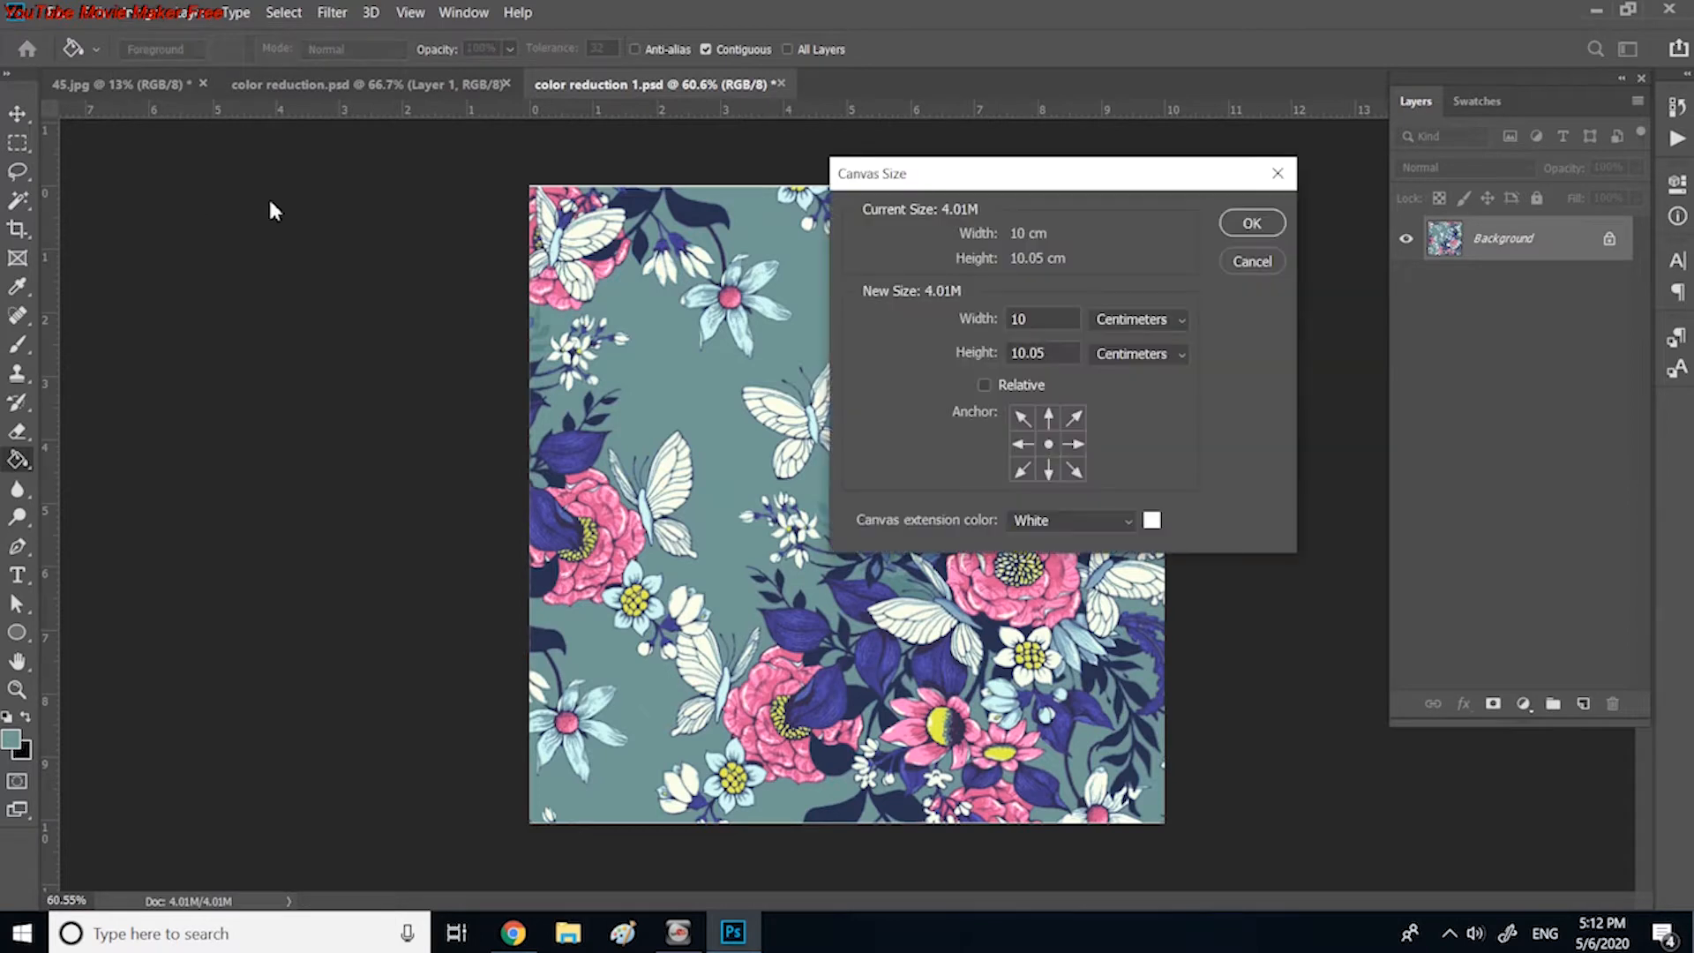
click(1049, 418)
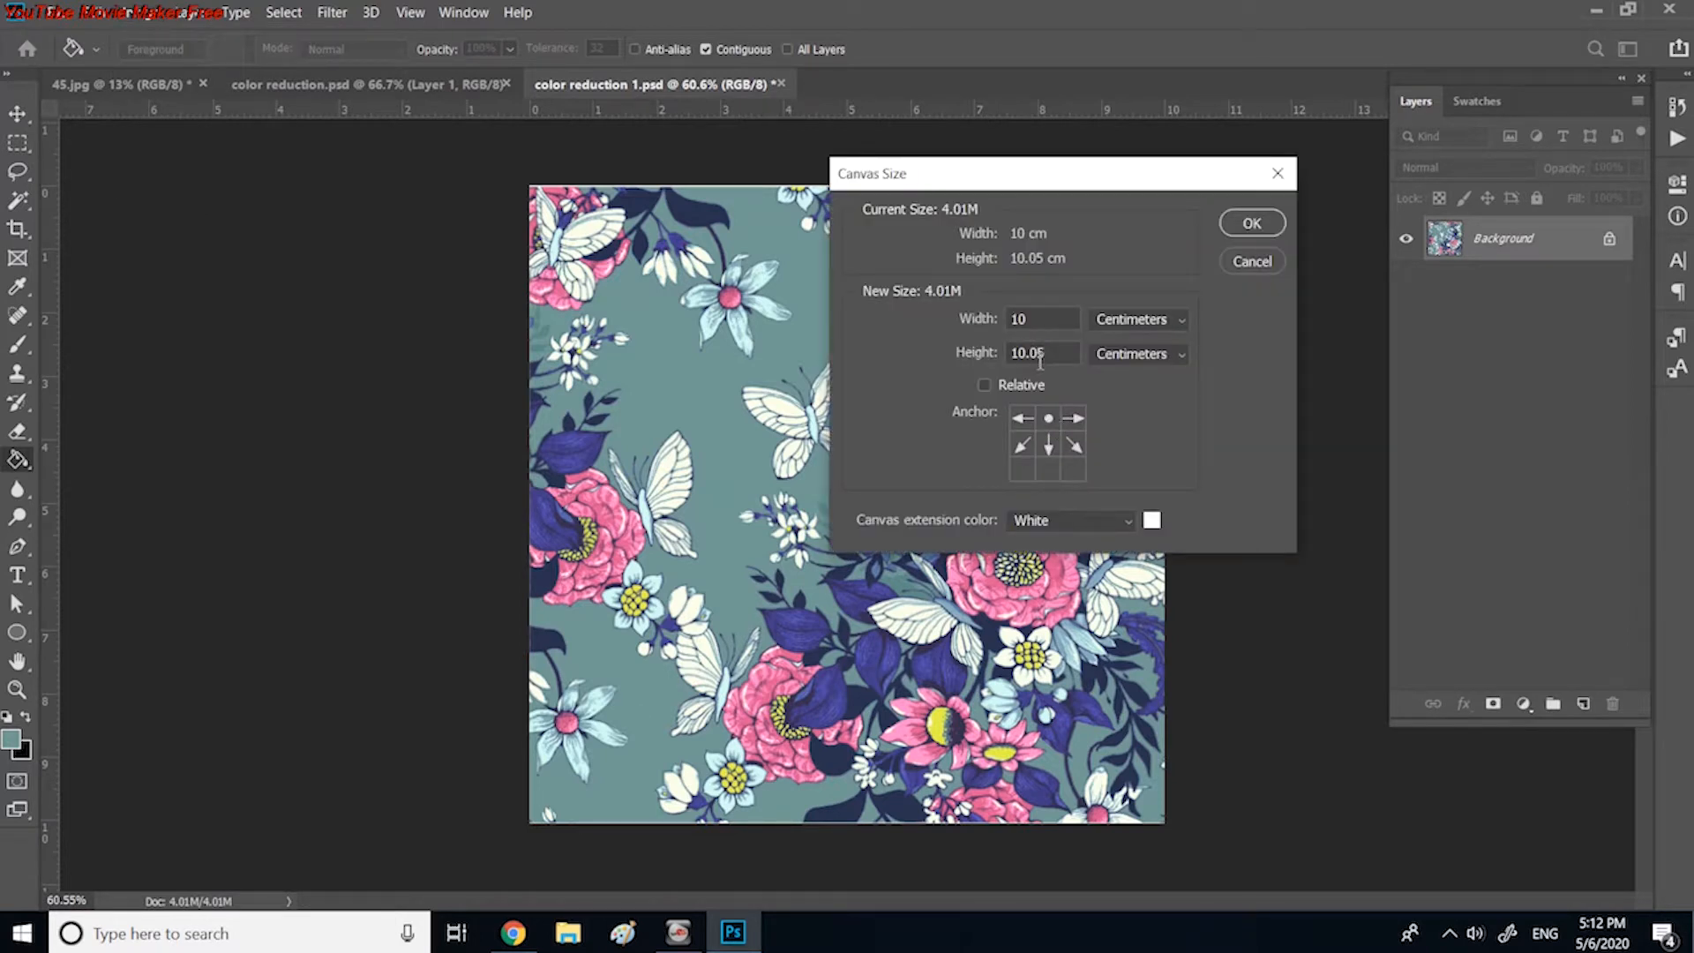
drag(1049, 355, 982, 345)
text(12)
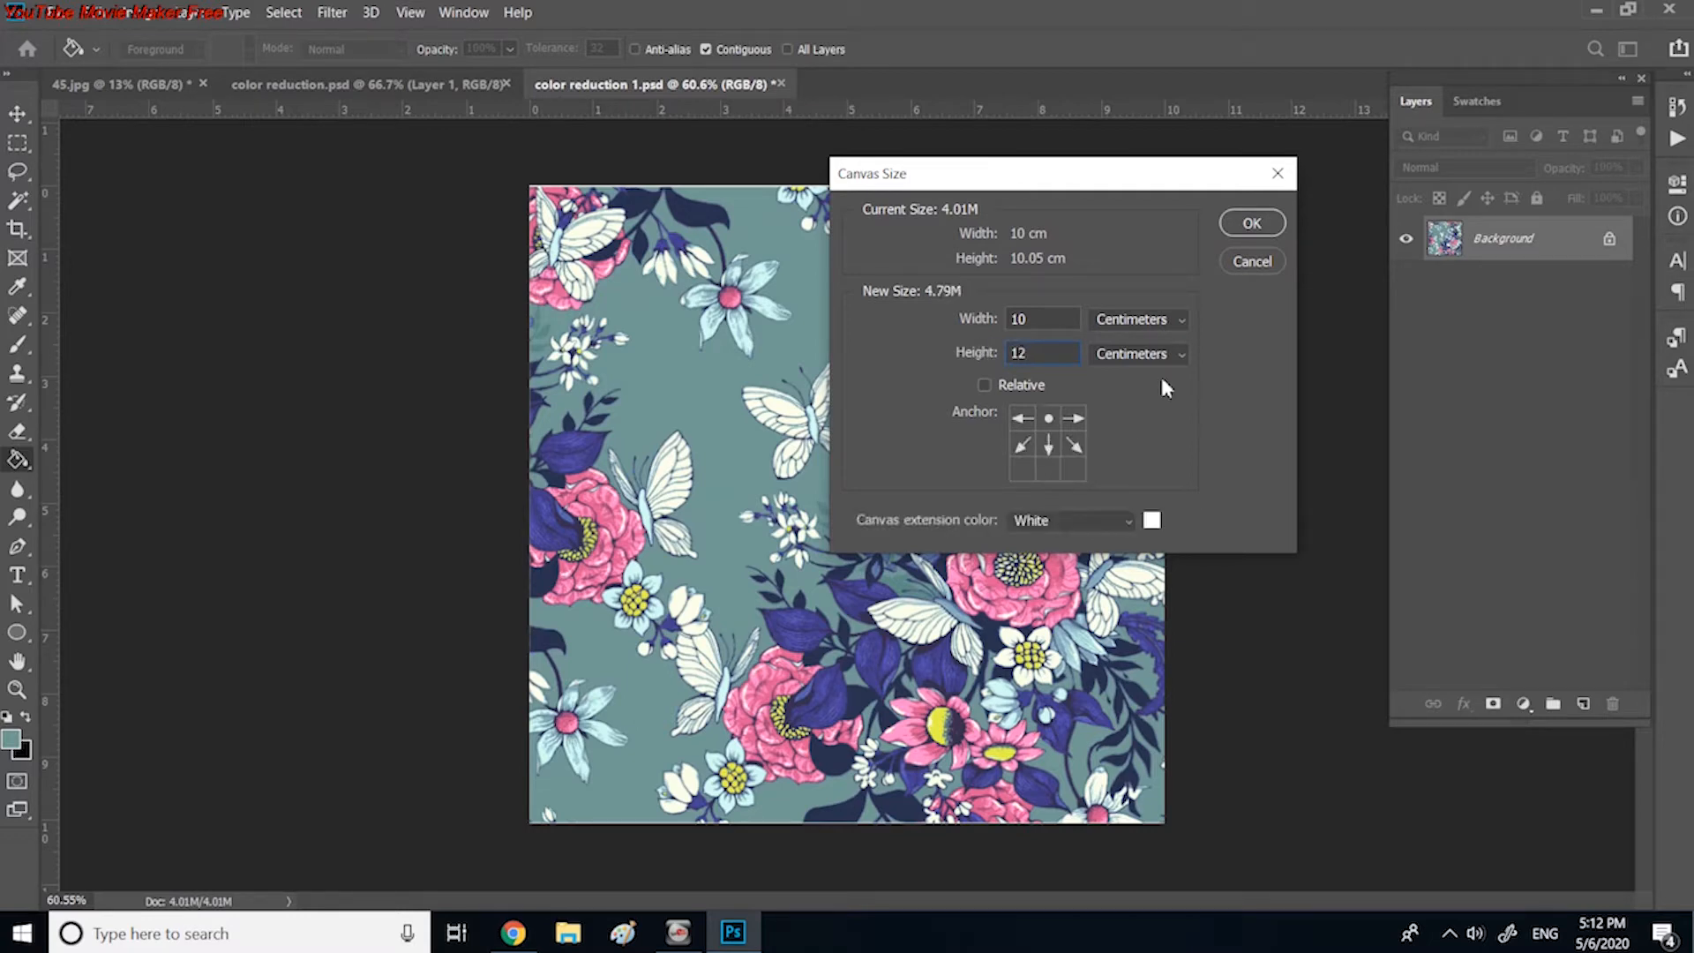
click(1250, 227)
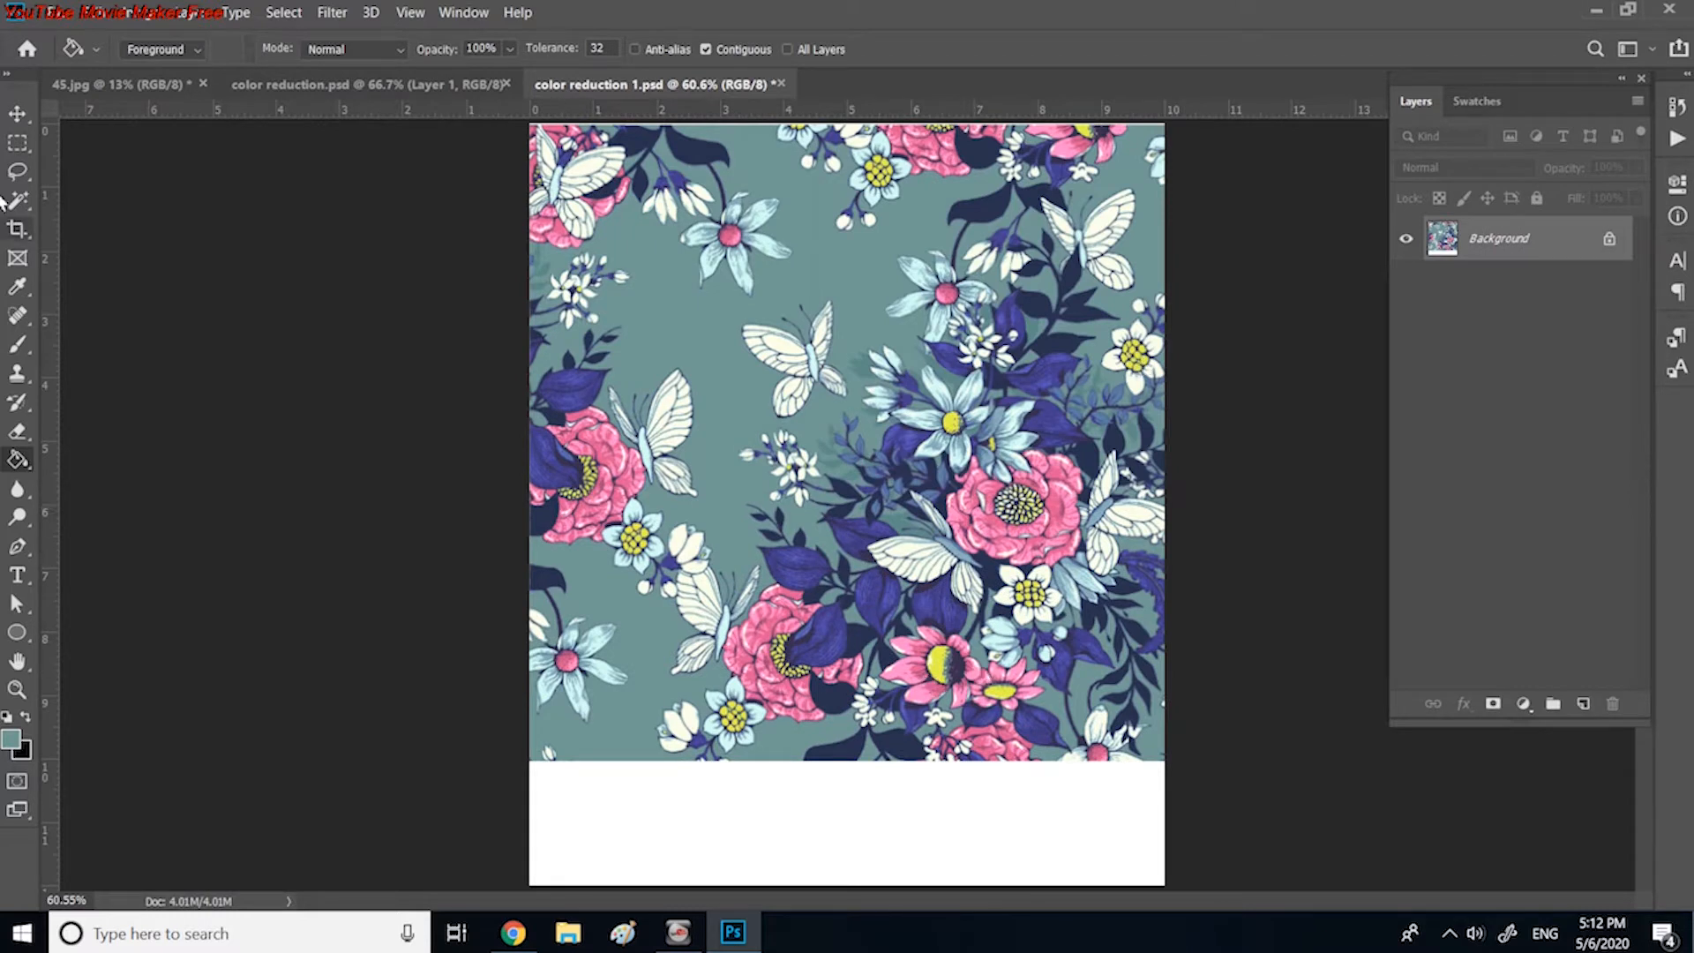
Step: Marquee-select a small rectangle at the left end of the white strip and fill it with the teal sampled from the artwork's background
click(17, 144)
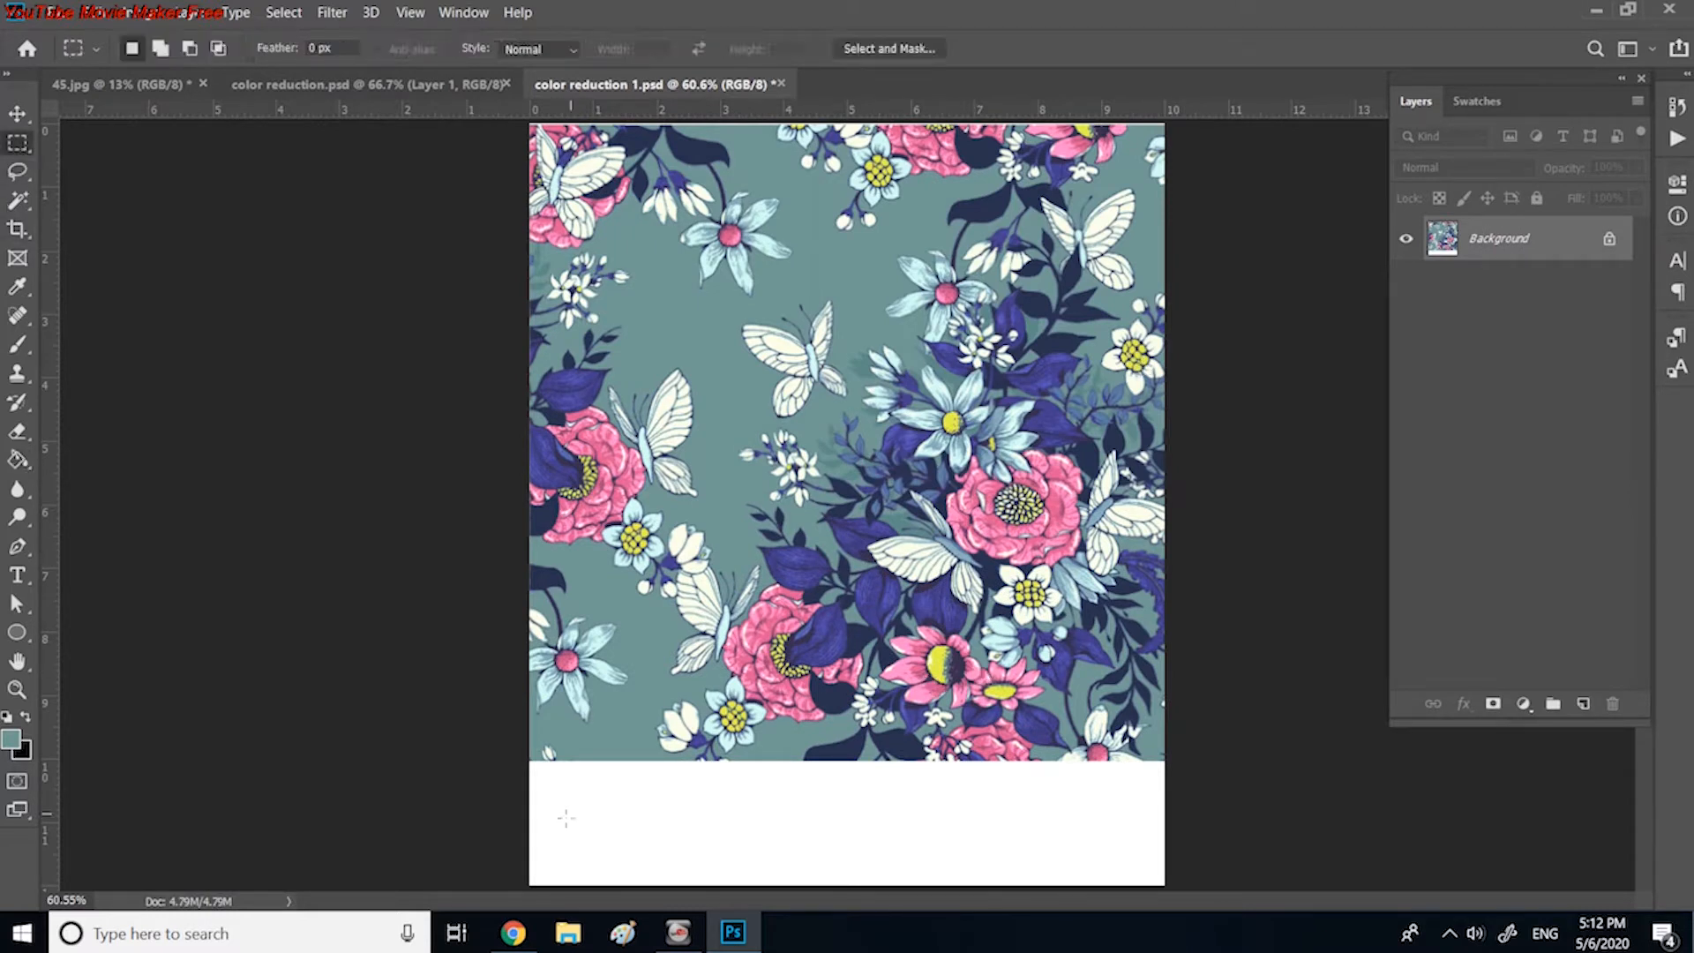
drag(542, 788, 586, 858)
click(13, 290)
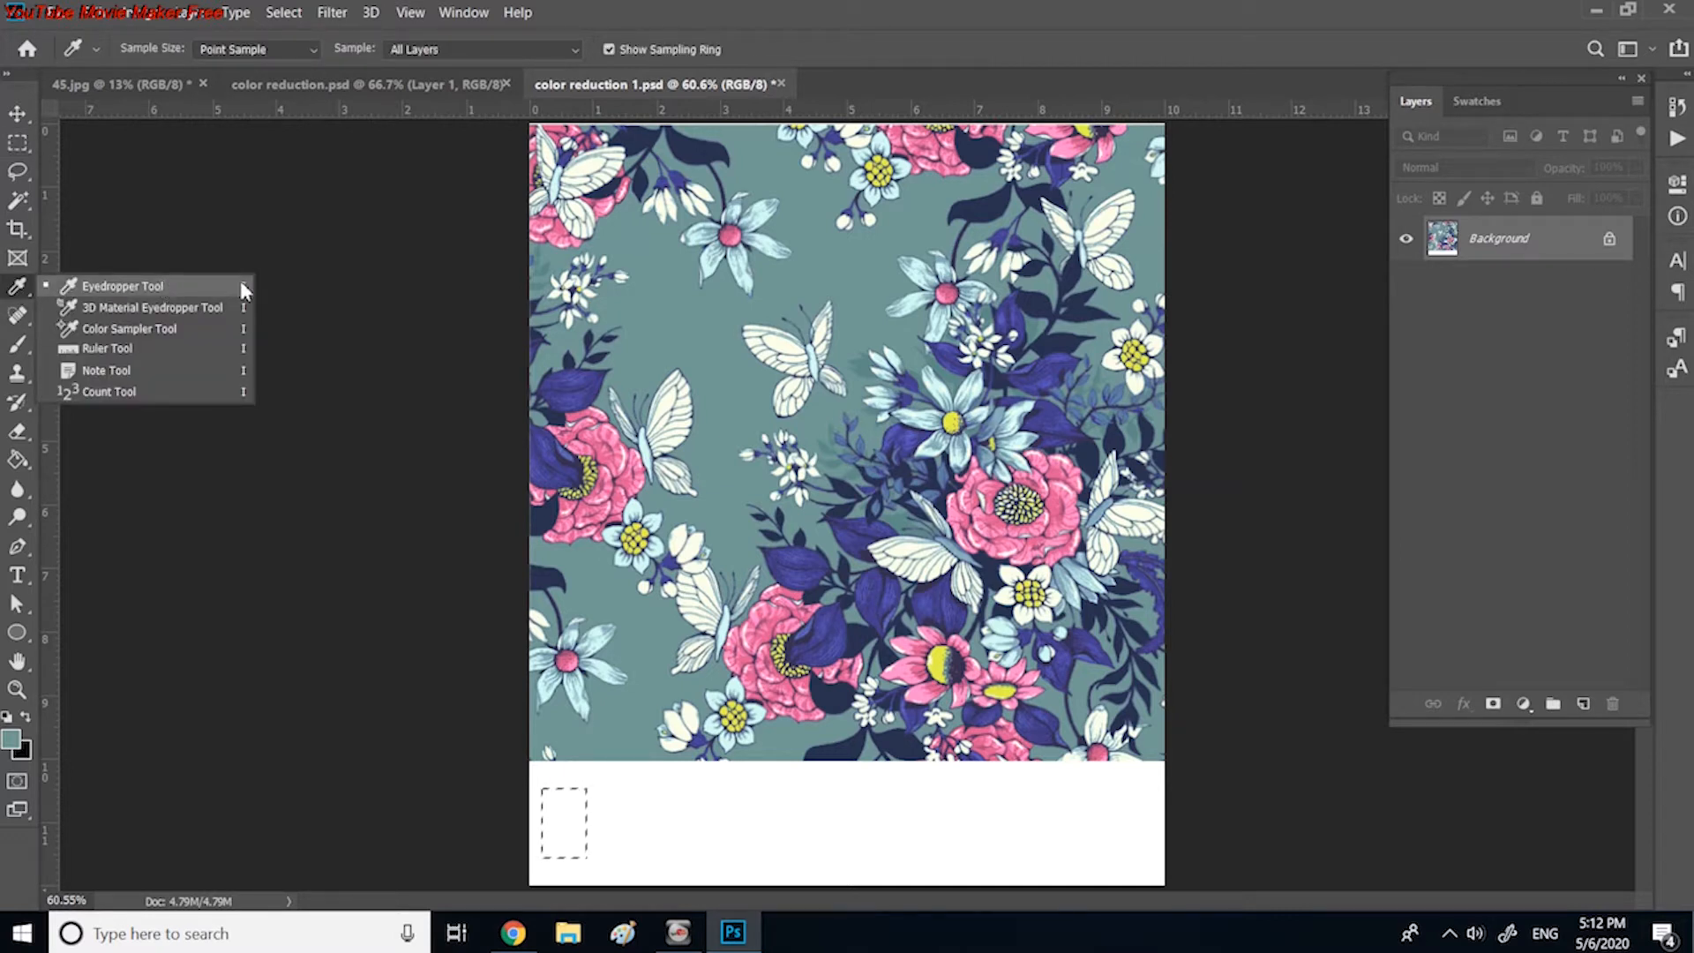
click(687, 319)
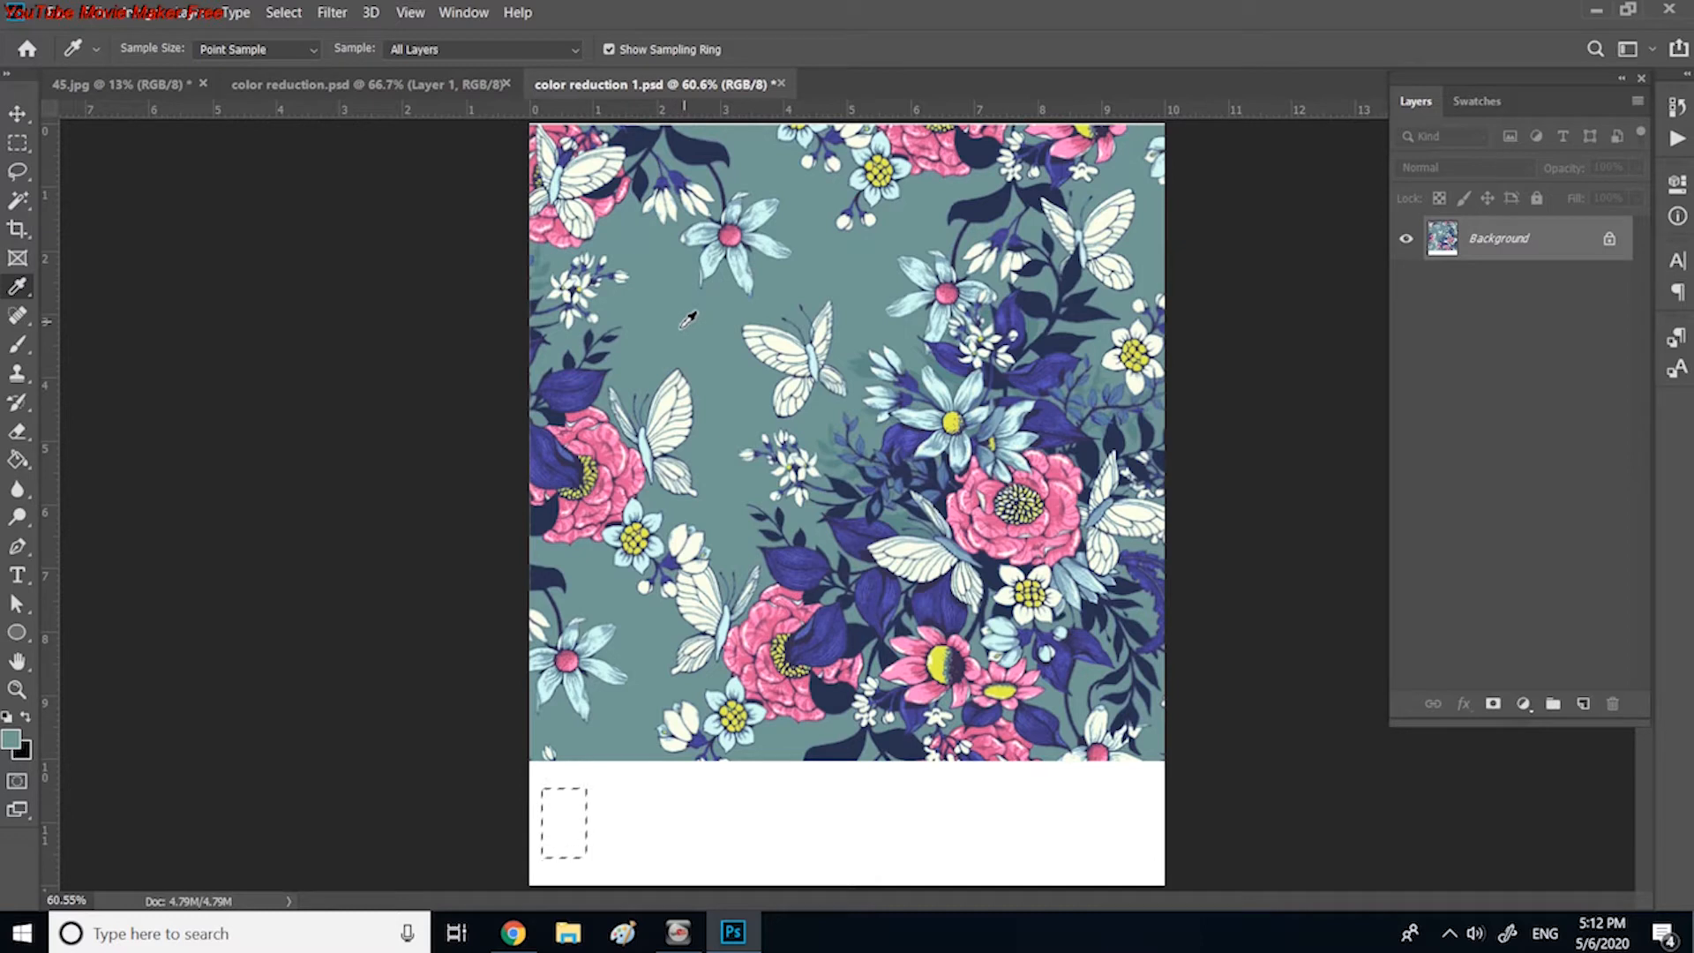
click(98, 14)
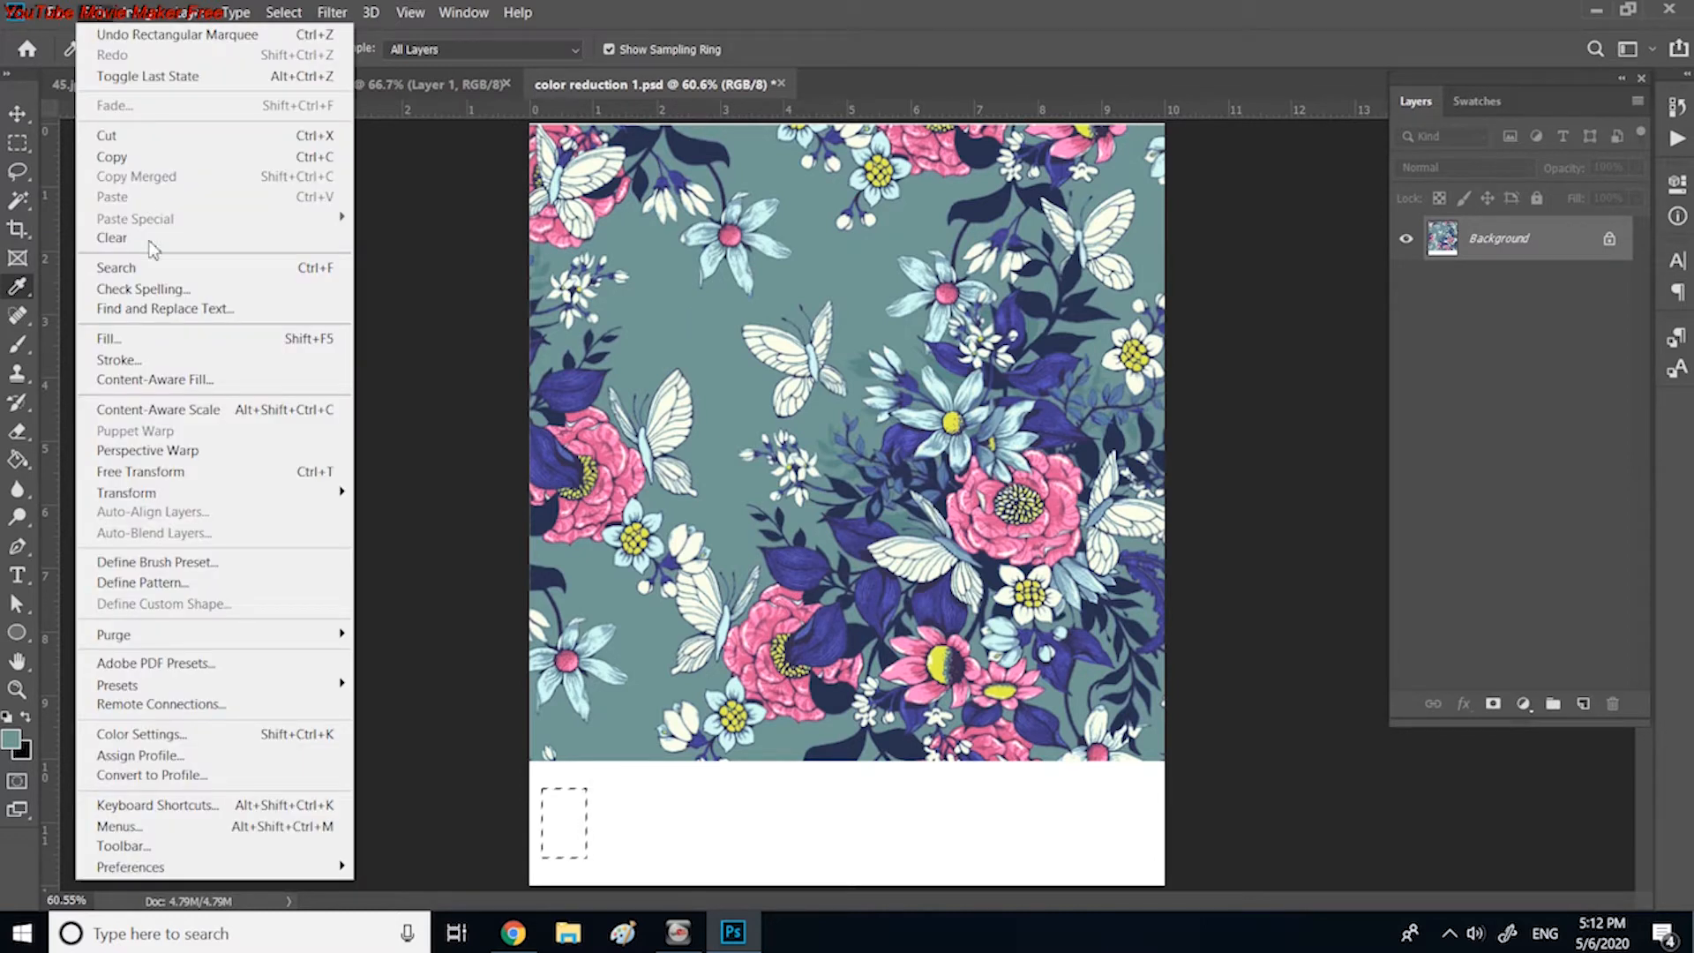
click(143, 339)
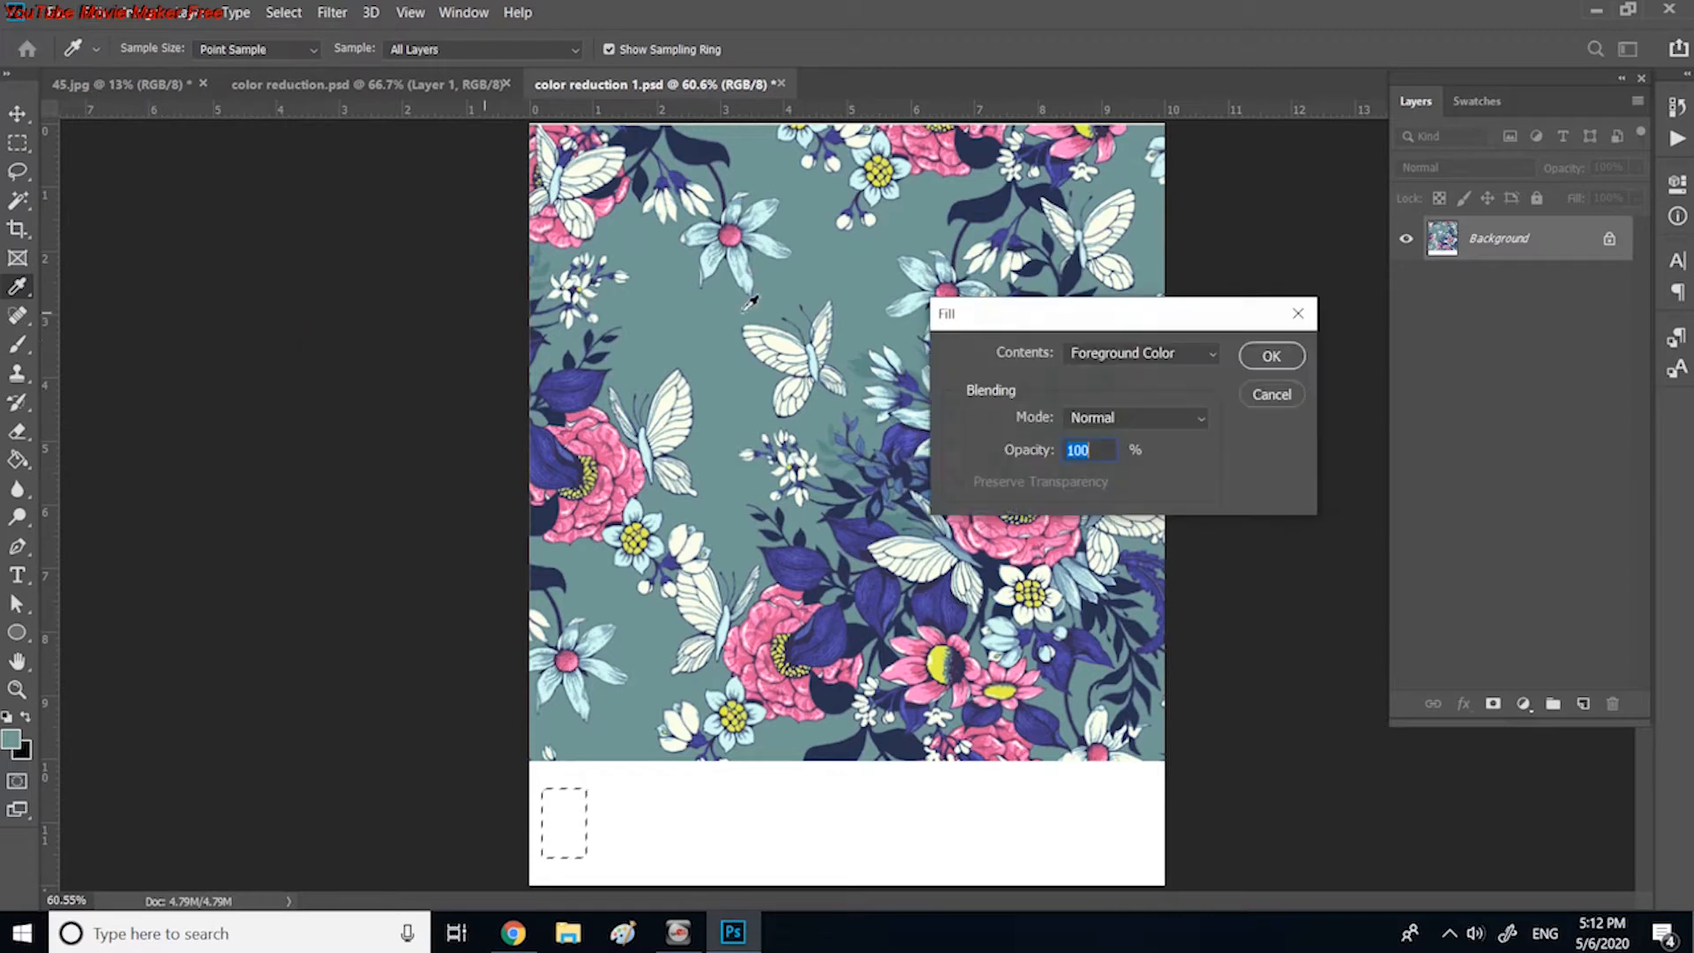
drag(1125, 333, 1068, 331)
click(1151, 355)
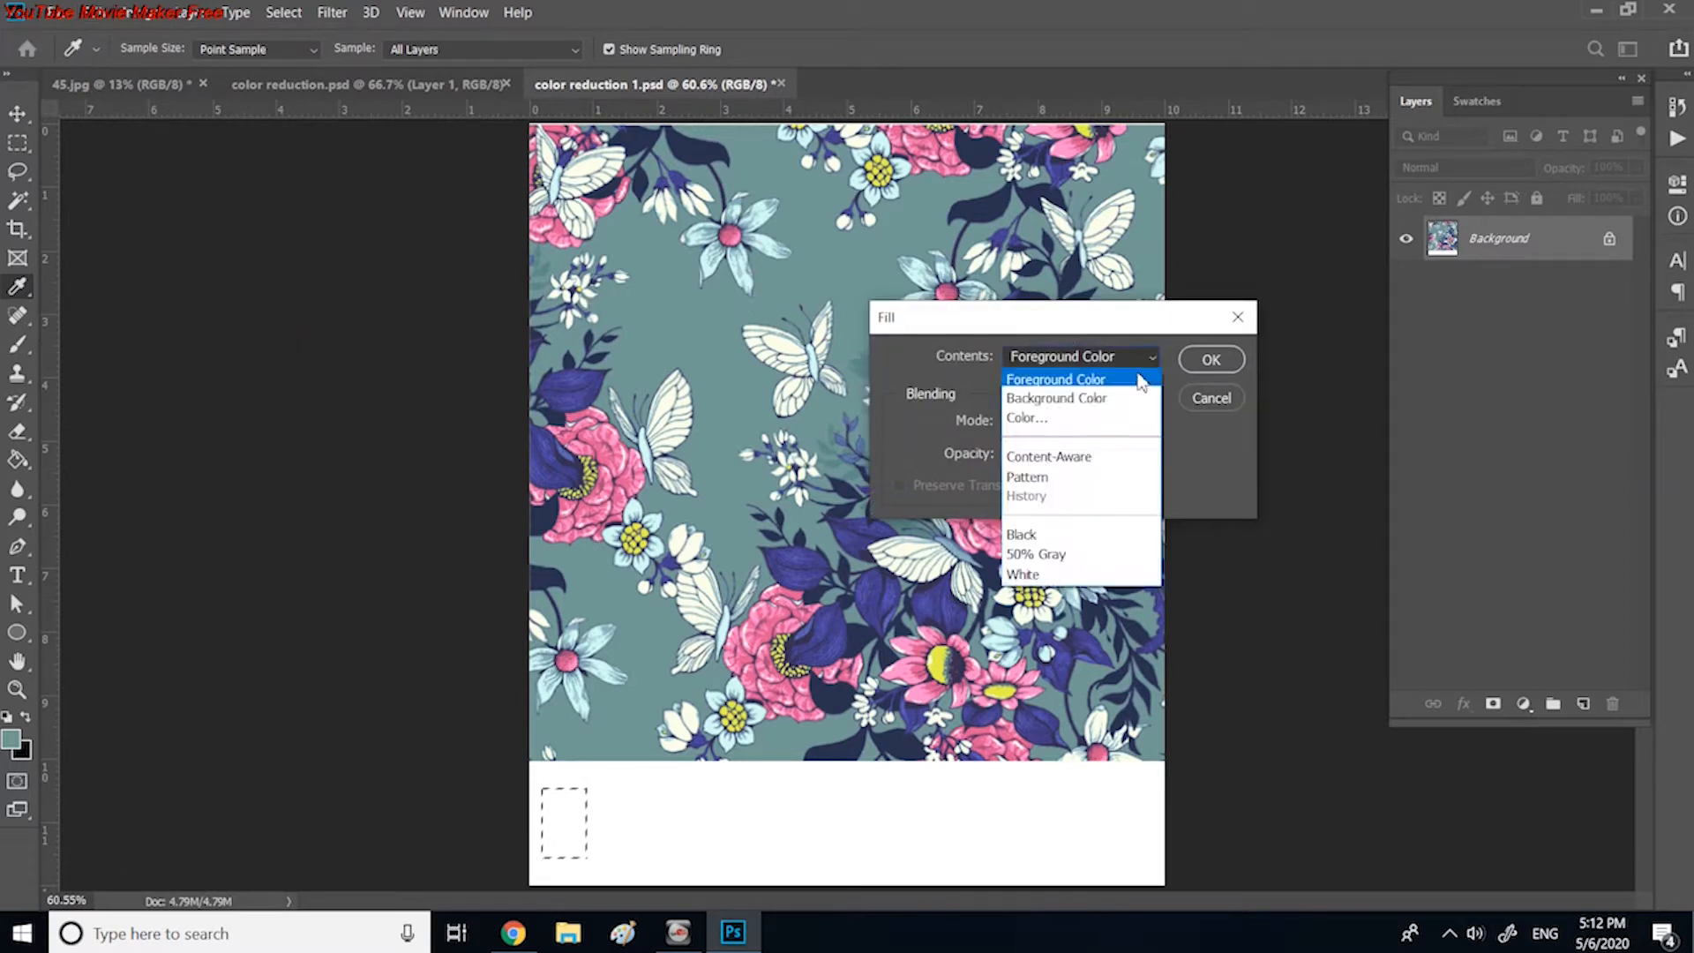
click(1098, 381)
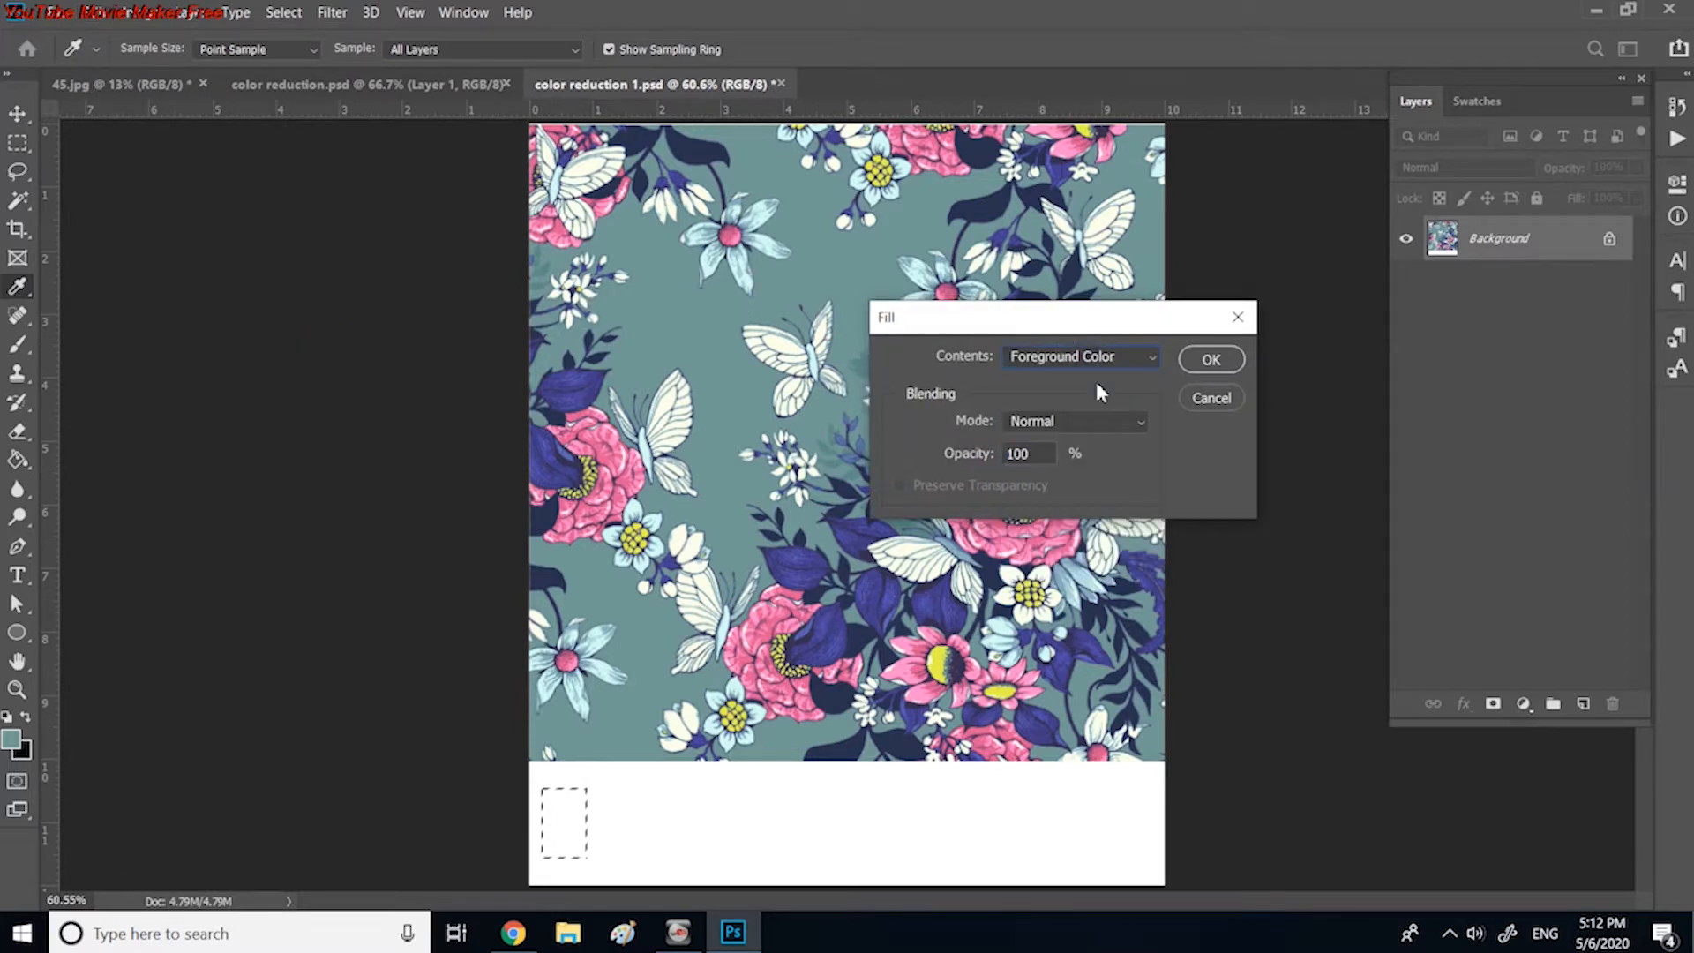
click(1210, 360)
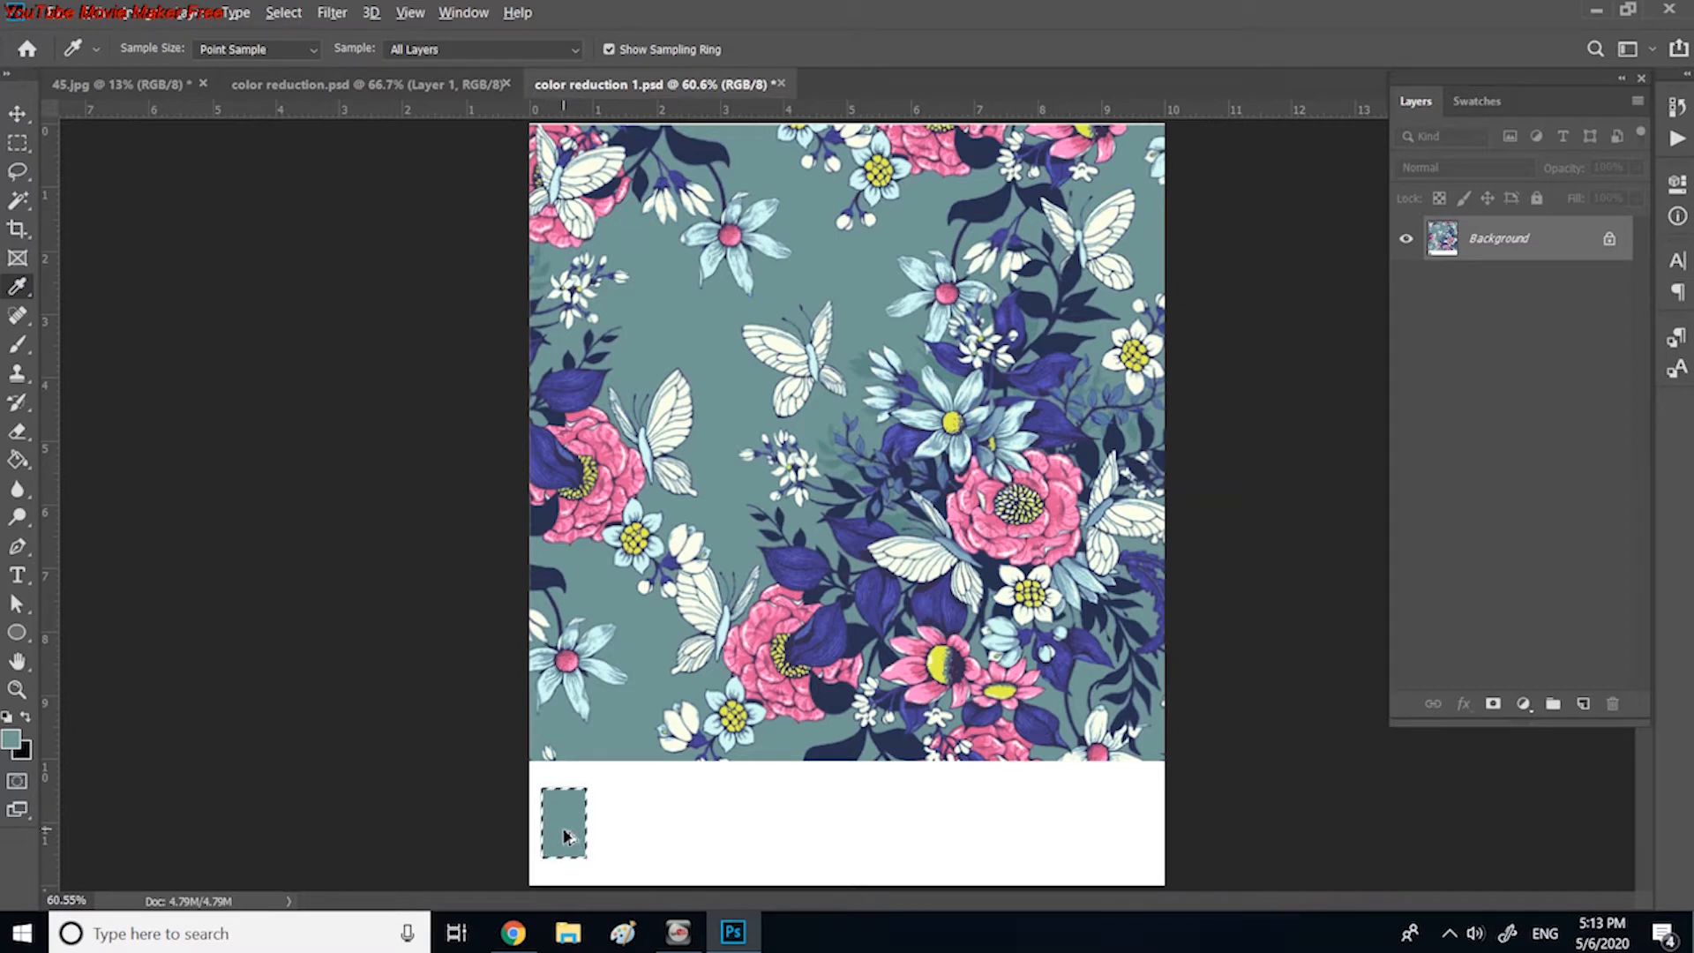
Step: Duplicate the teal swatch across the white strip to make an evenly spaced row of eleven, and clear the selection
drag(565, 830, 1129, 851)
key(ctrl+d)
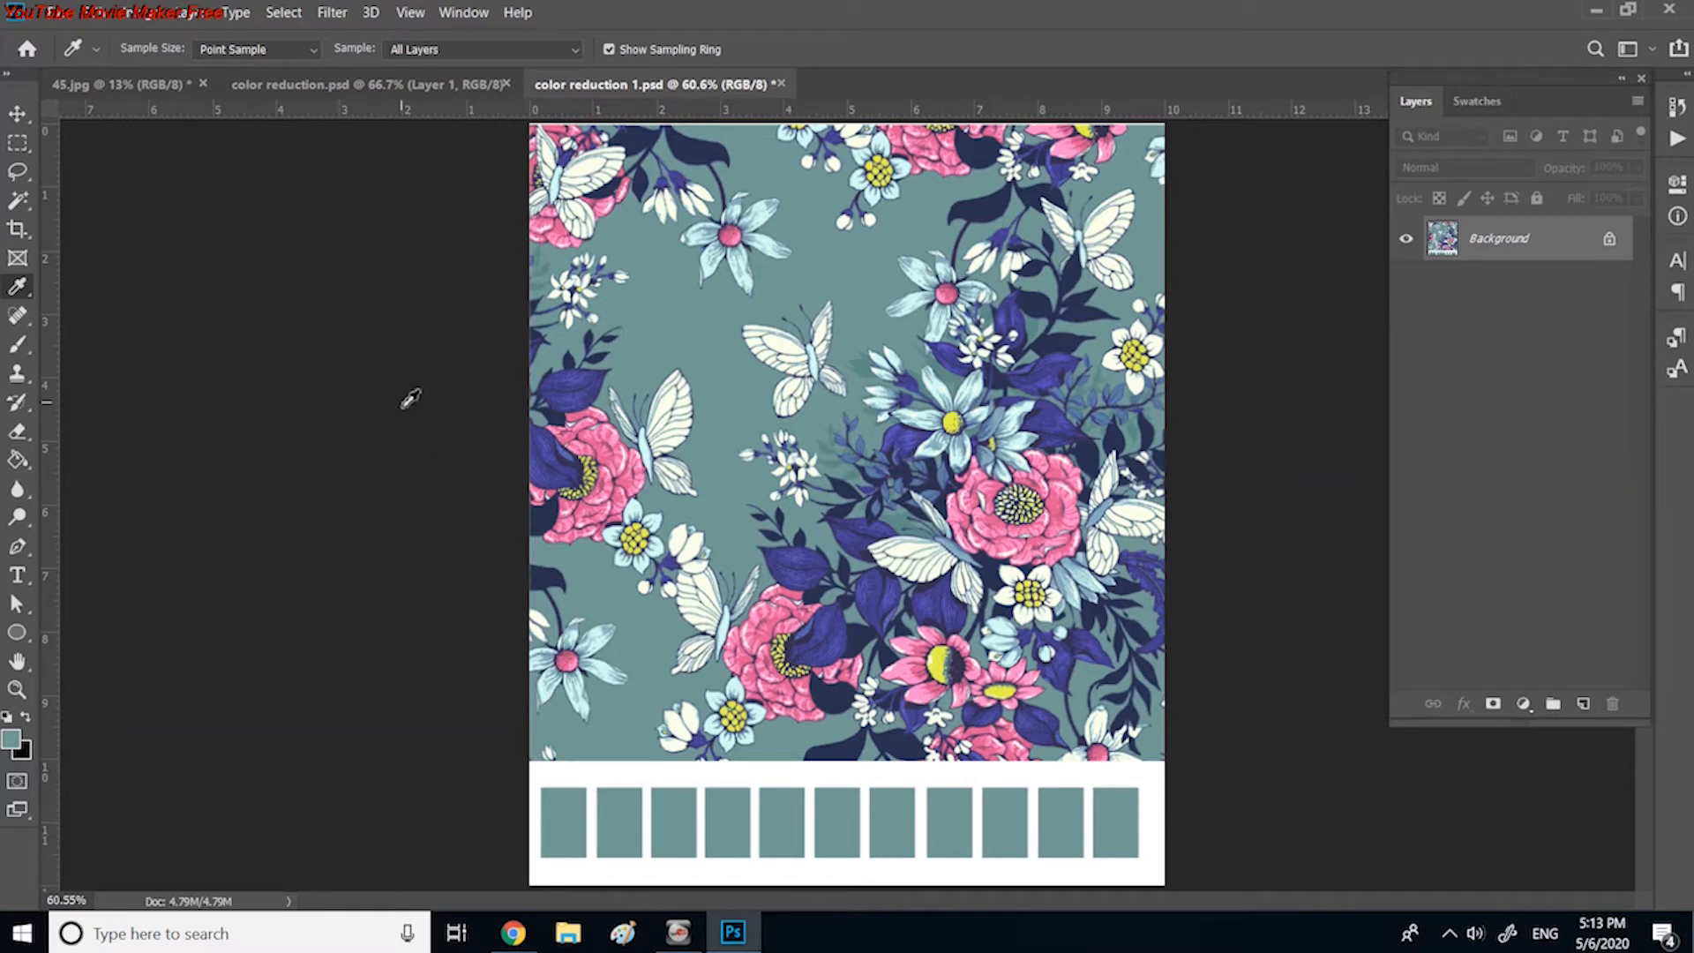
Step: Recolour the second swatch with navy sampled from the dark leaves and the third with the darker teal beside the butterfly
click(1034, 298)
click(19, 461)
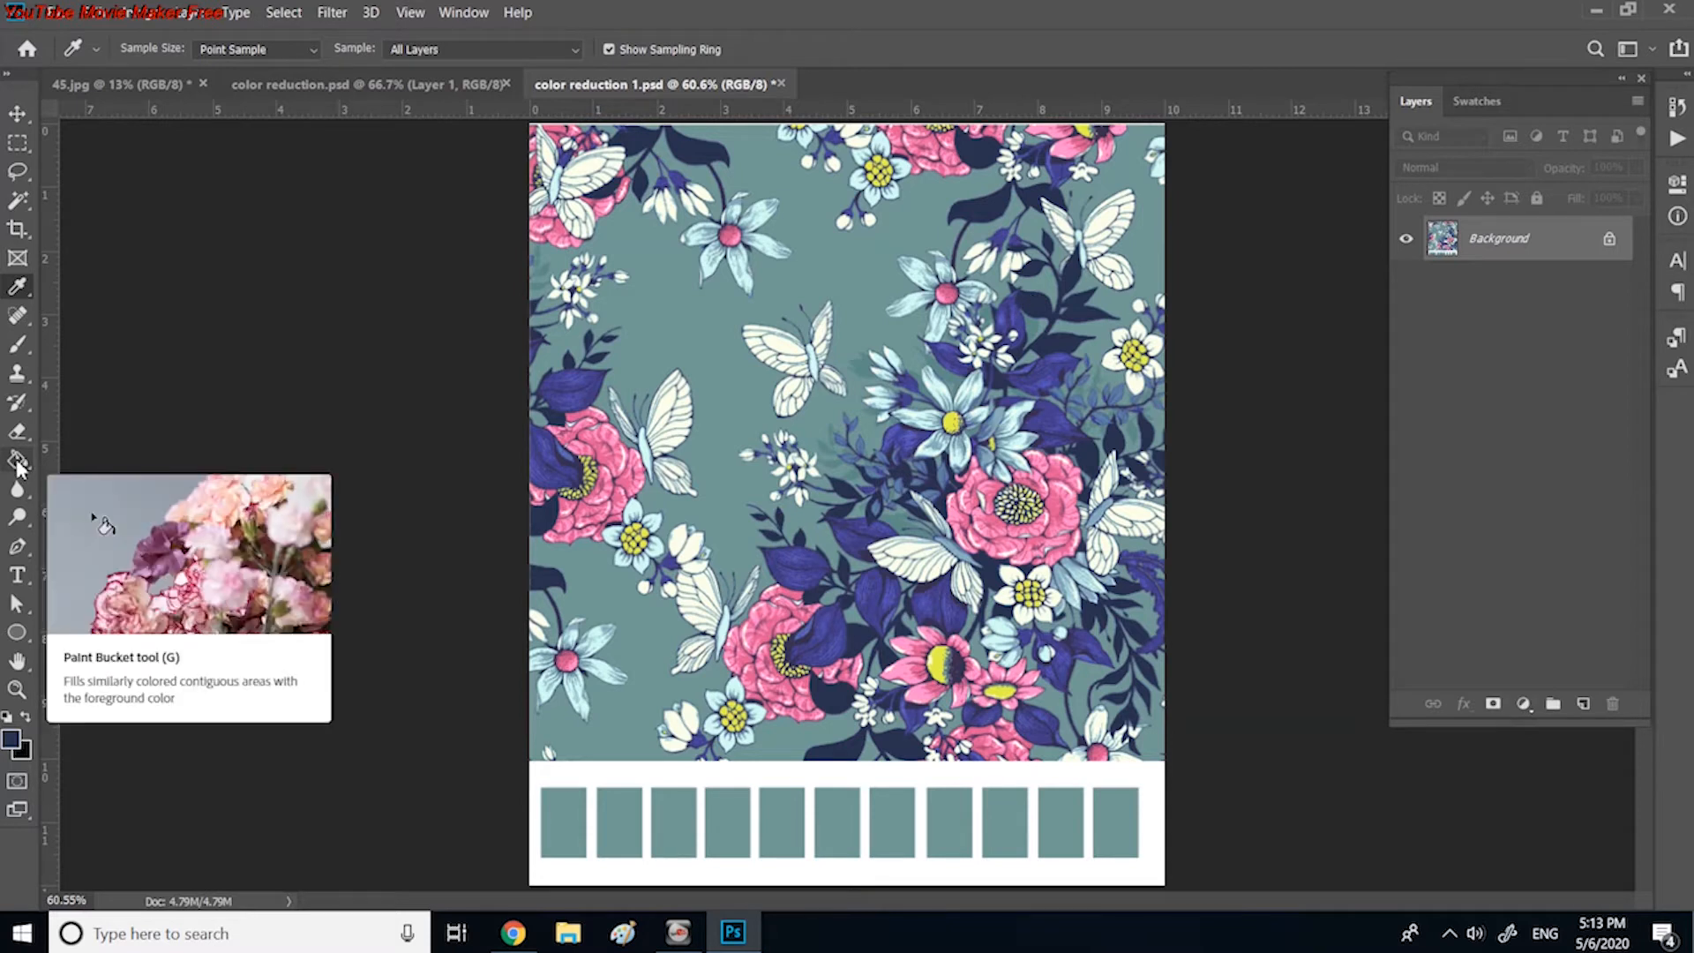
click(621, 821)
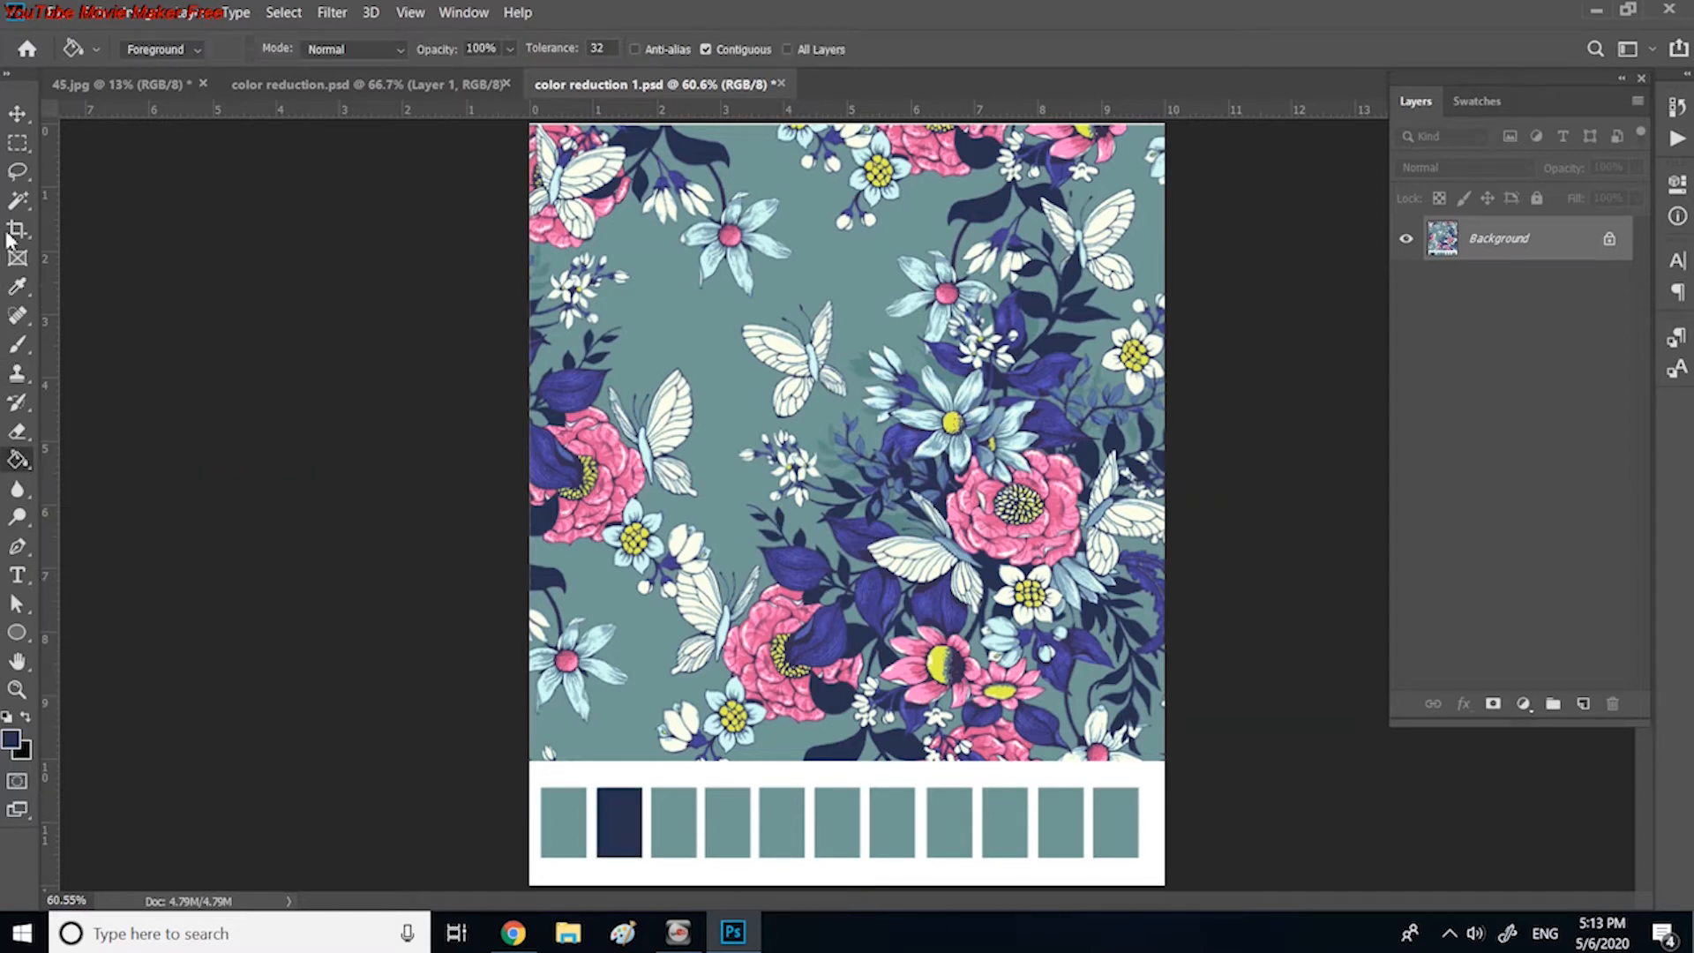
click(17, 292)
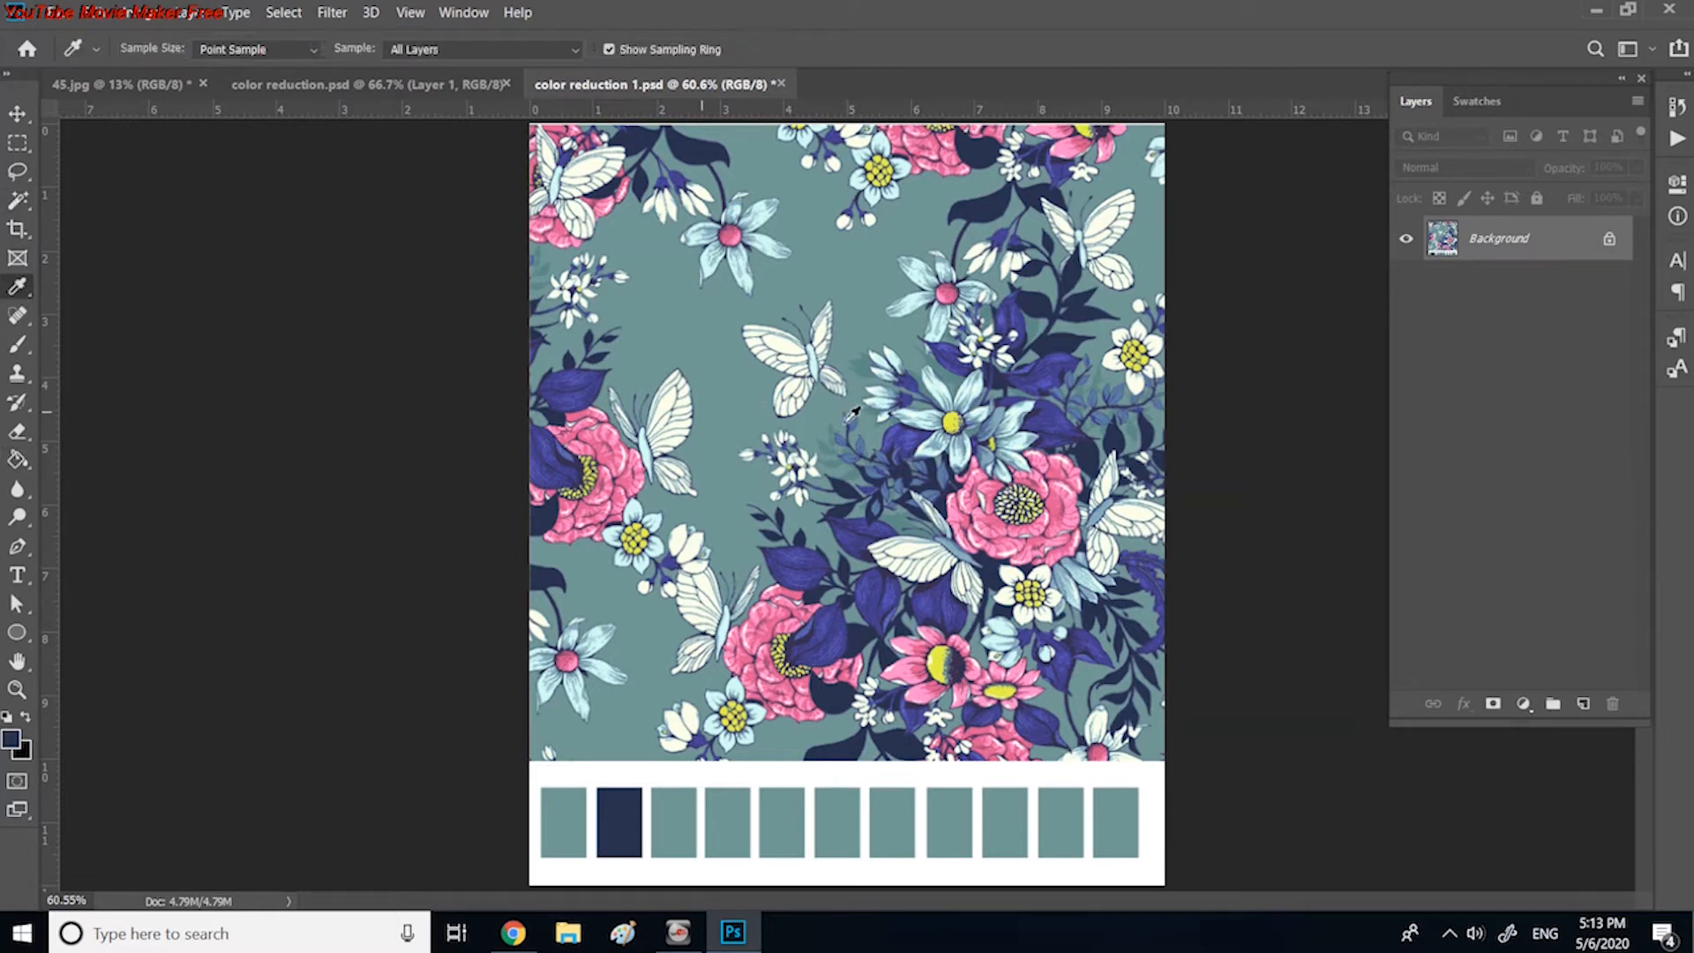
click(873, 363)
click(18, 459)
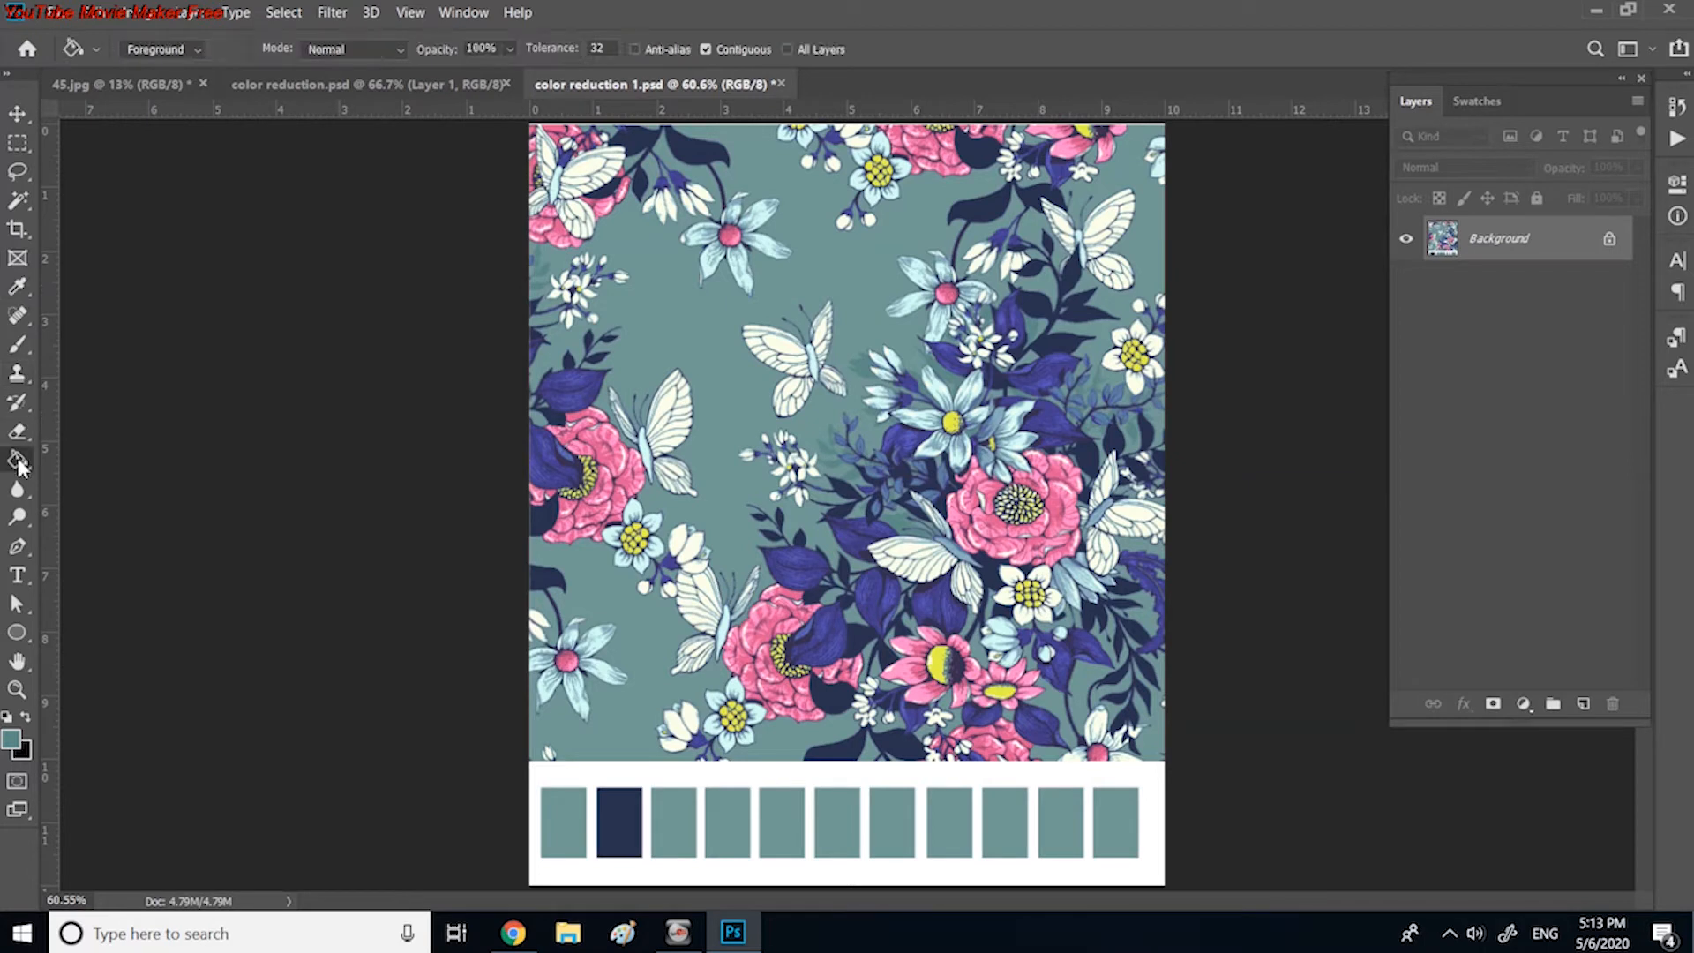
click(671, 816)
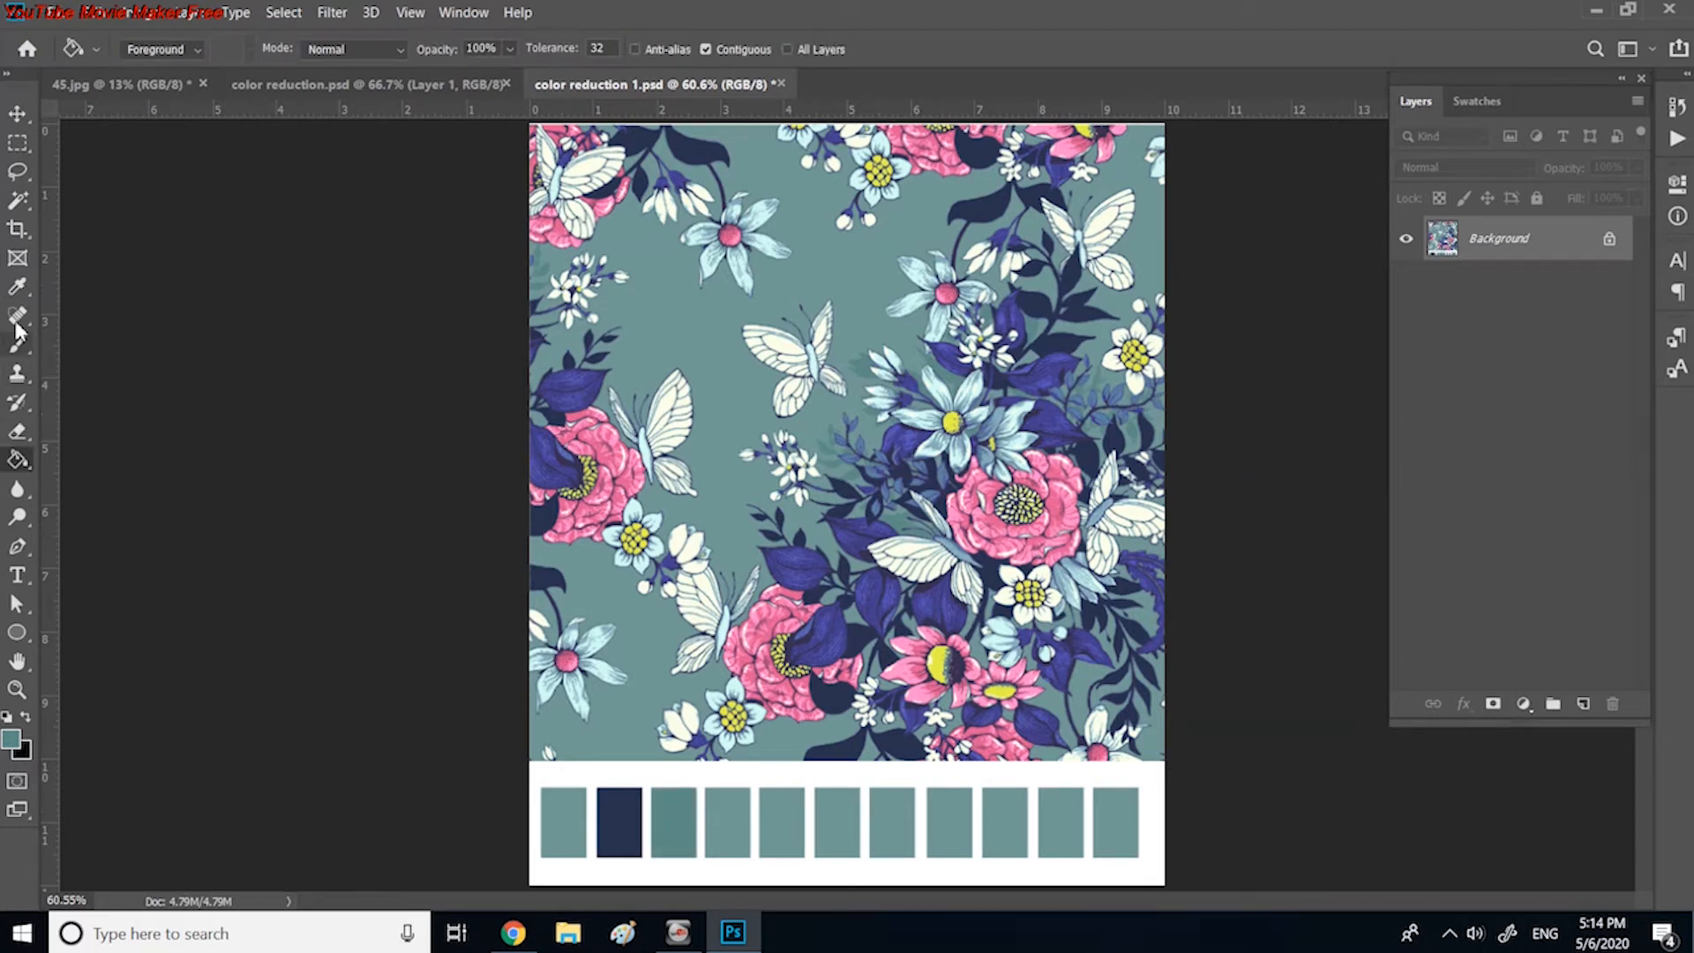
Step: Recolour the fourth swatch with indigo and the fifth with lighter violet-blue, both sampled from the purple leaves
click(17, 287)
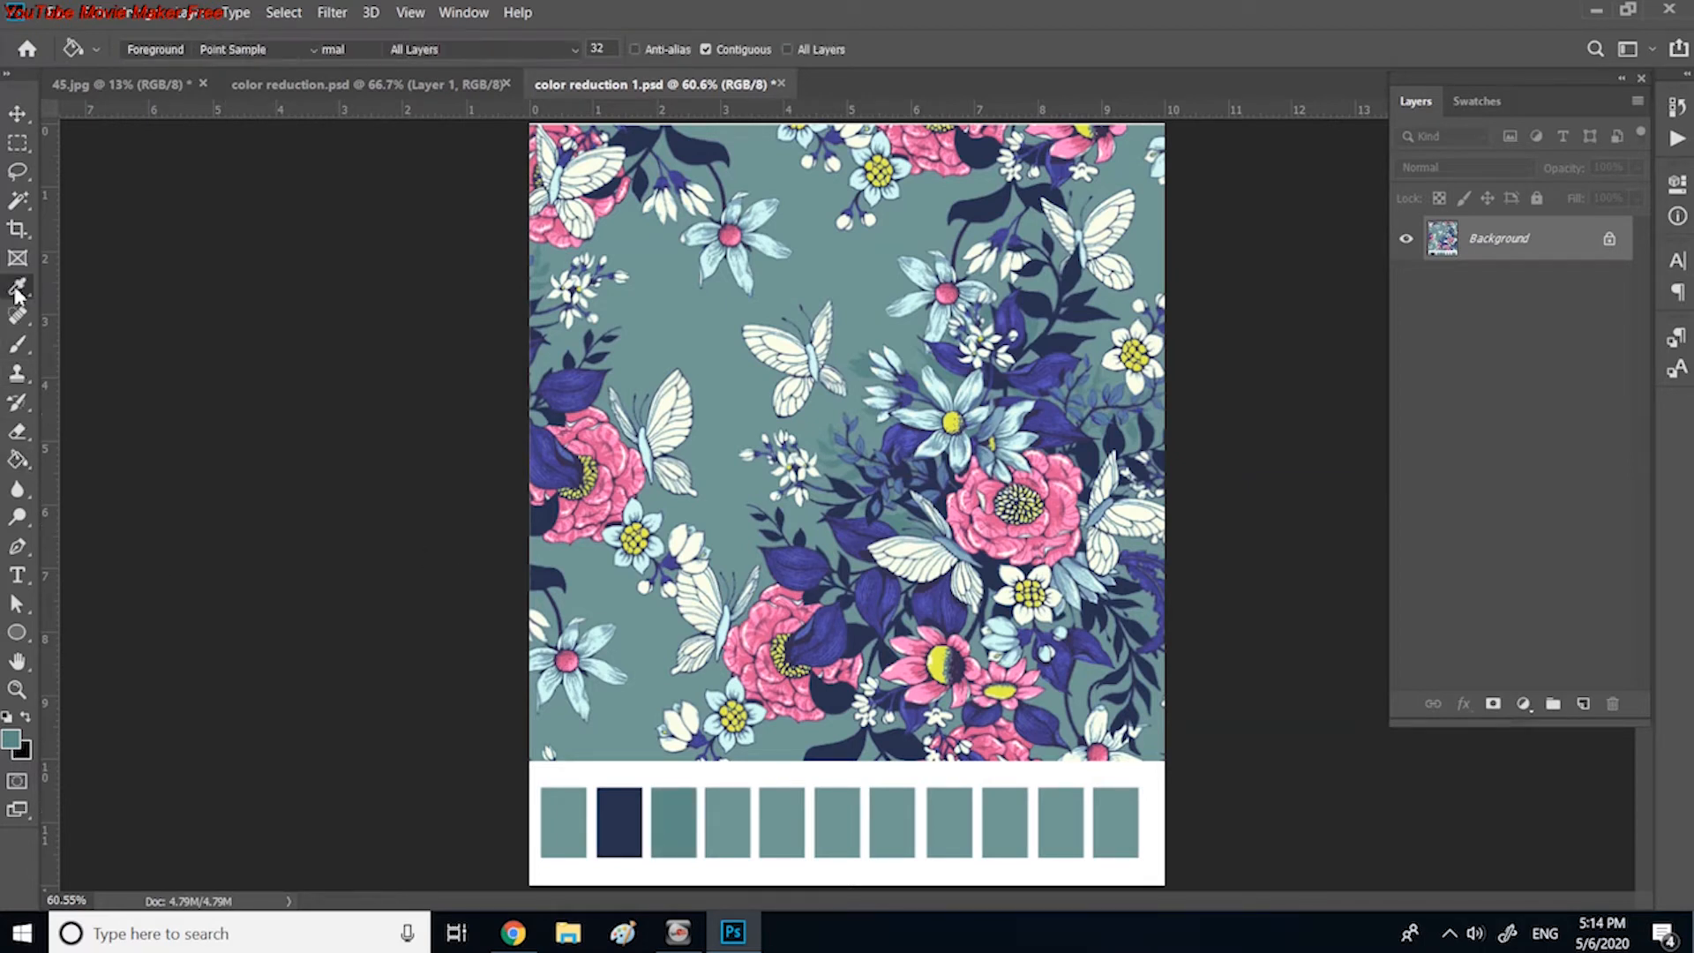
click(1069, 363)
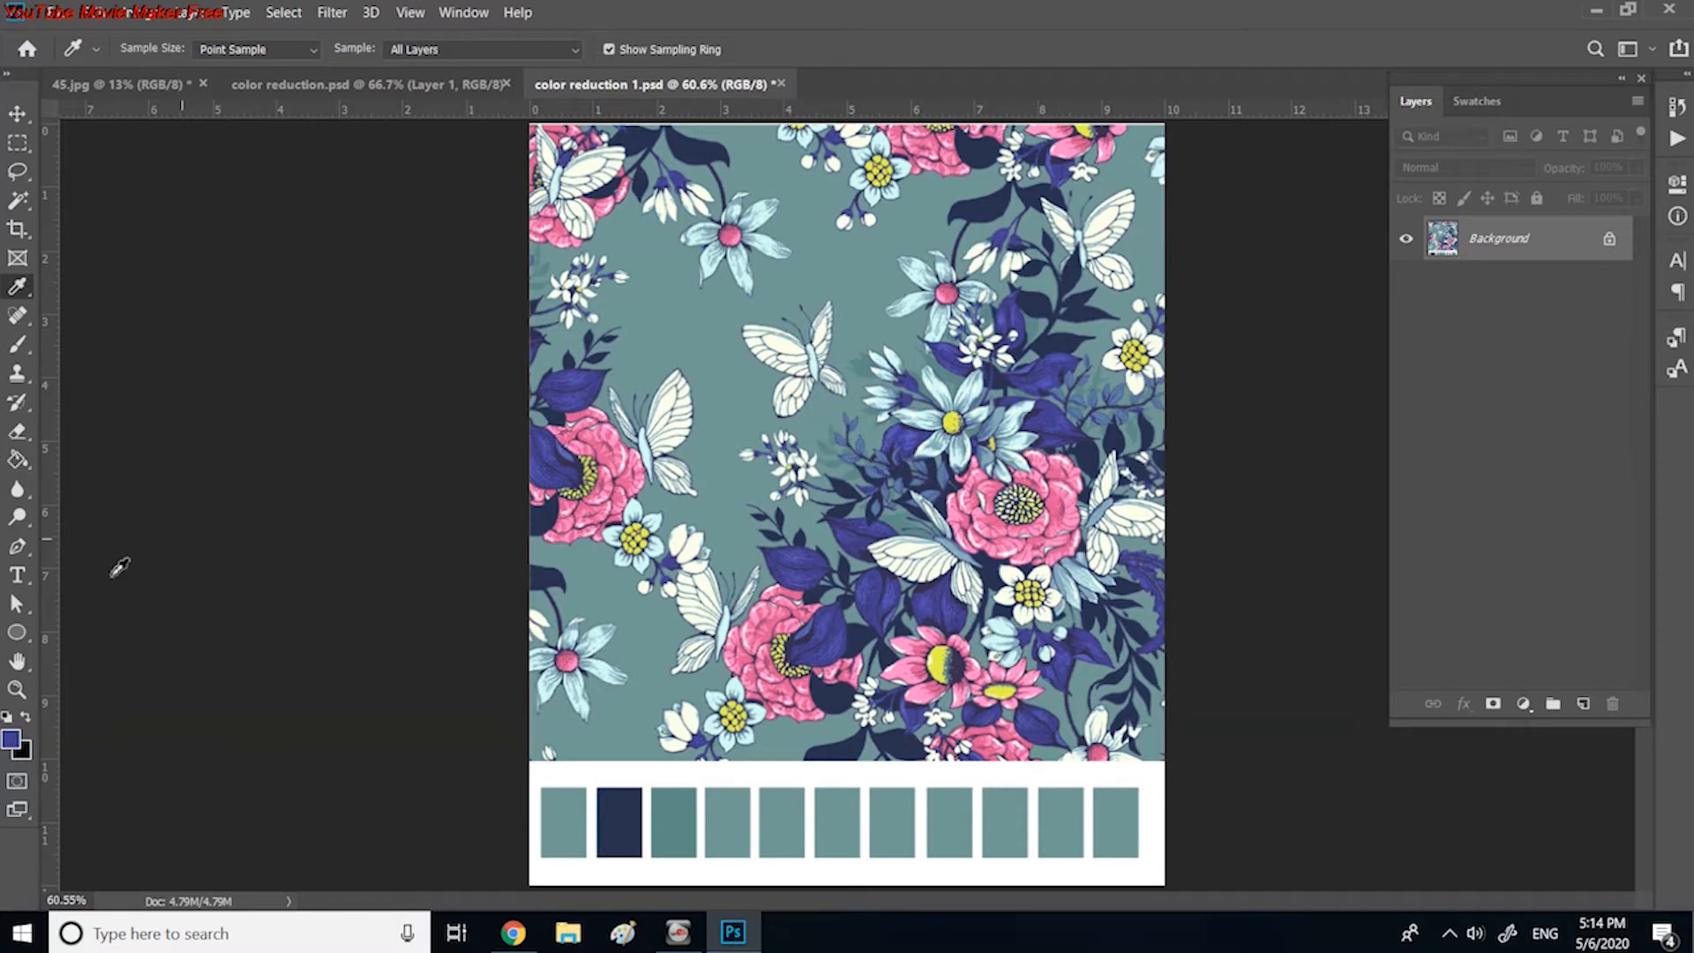
key(g)
key(i)
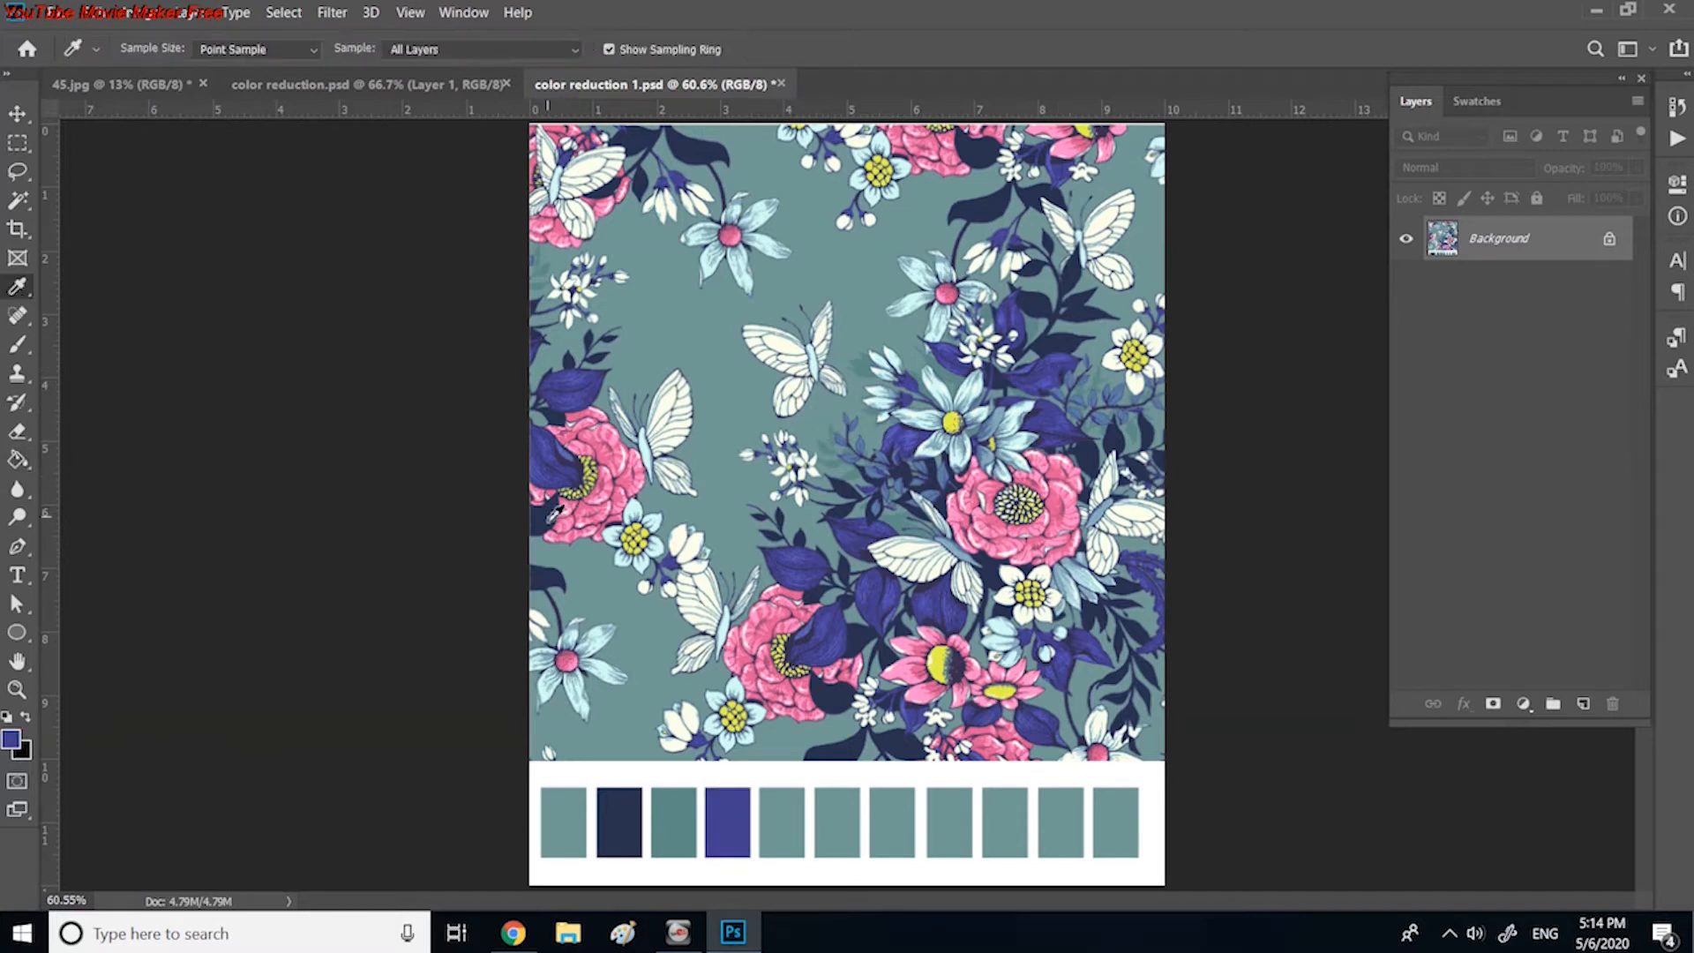
click(825, 625)
key(g)
click(782, 819)
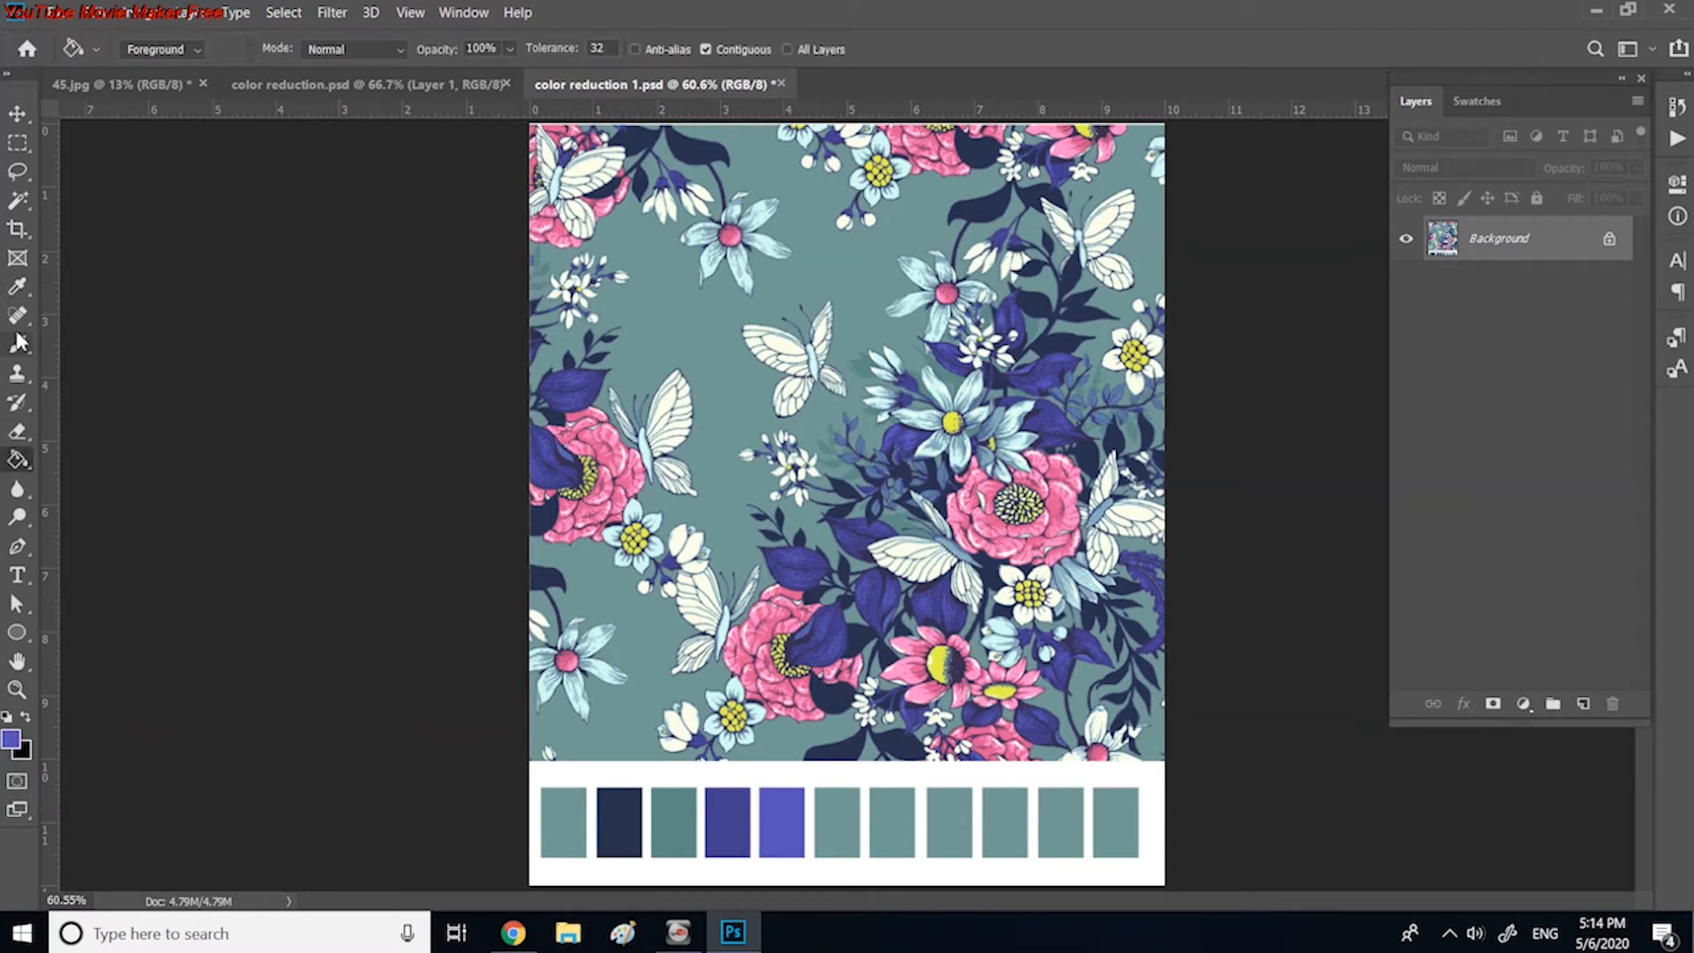
Step: Recolour the sixth swatch with yellow from a flower centre and the seventh with the deeper pink of the rose petals
key(i)
click(942, 658)
key(g)
click(836, 820)
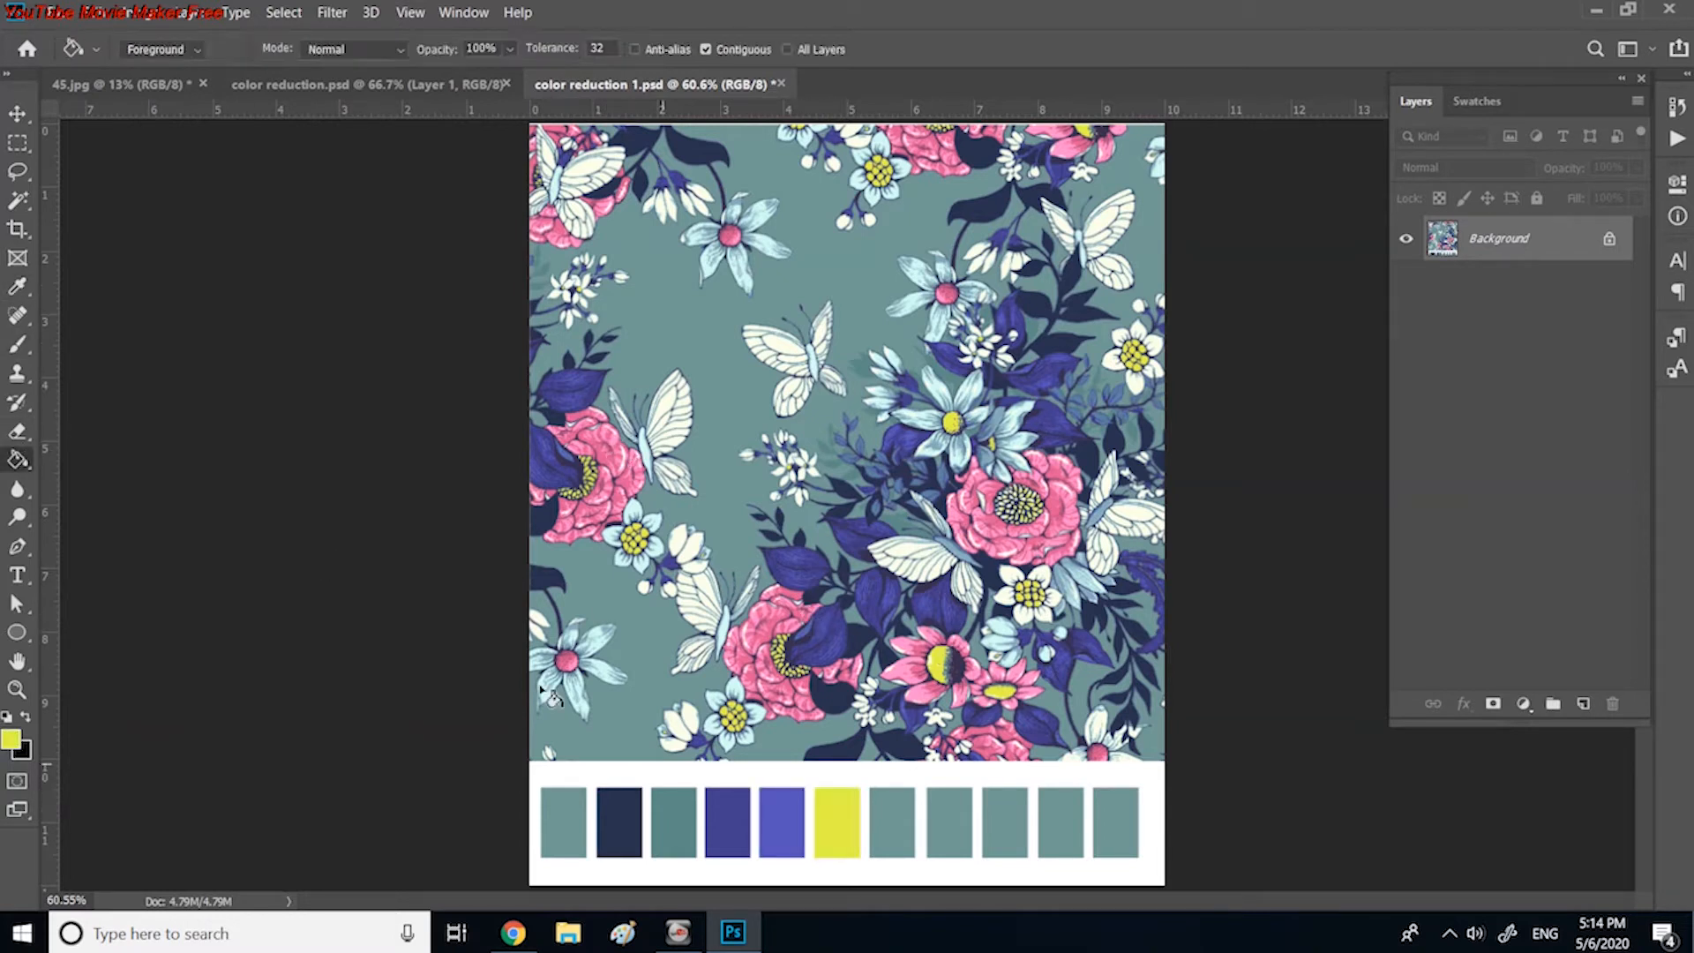
key(i)
click(569, 455)
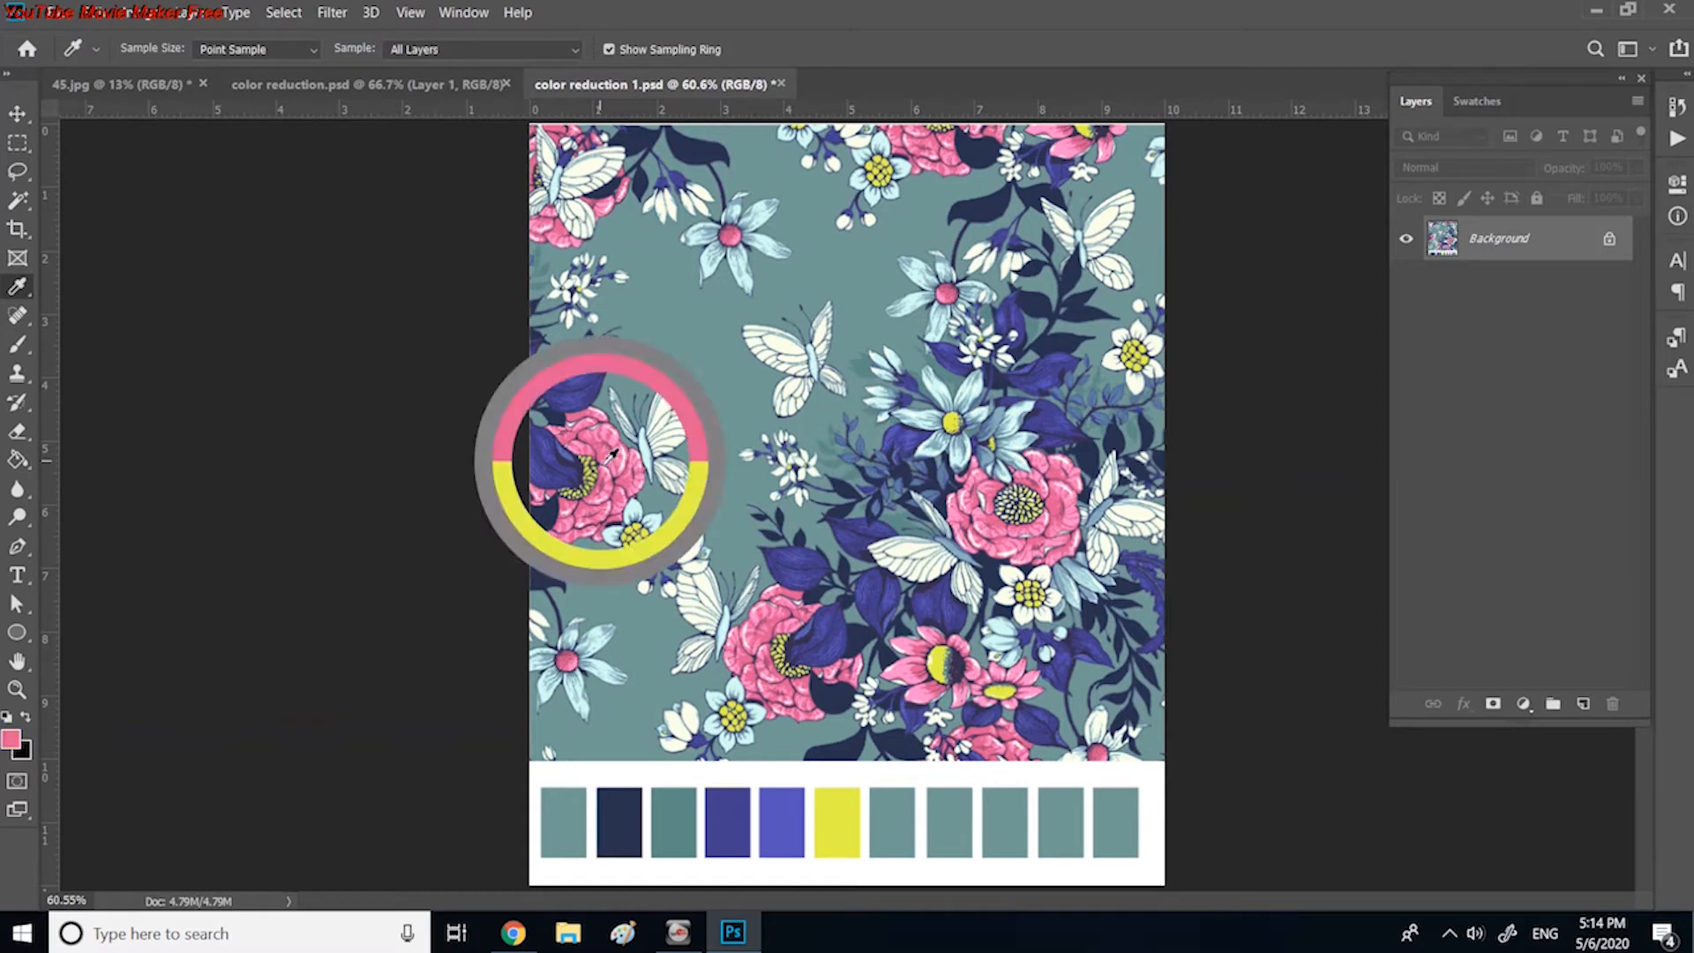
key(g)
click(893, 822)
Step: Recolour the eighth swatch with light pink from the rose petals and the ninth with the pale blue of a star-shaped flower
key(i)
click(567, 527)
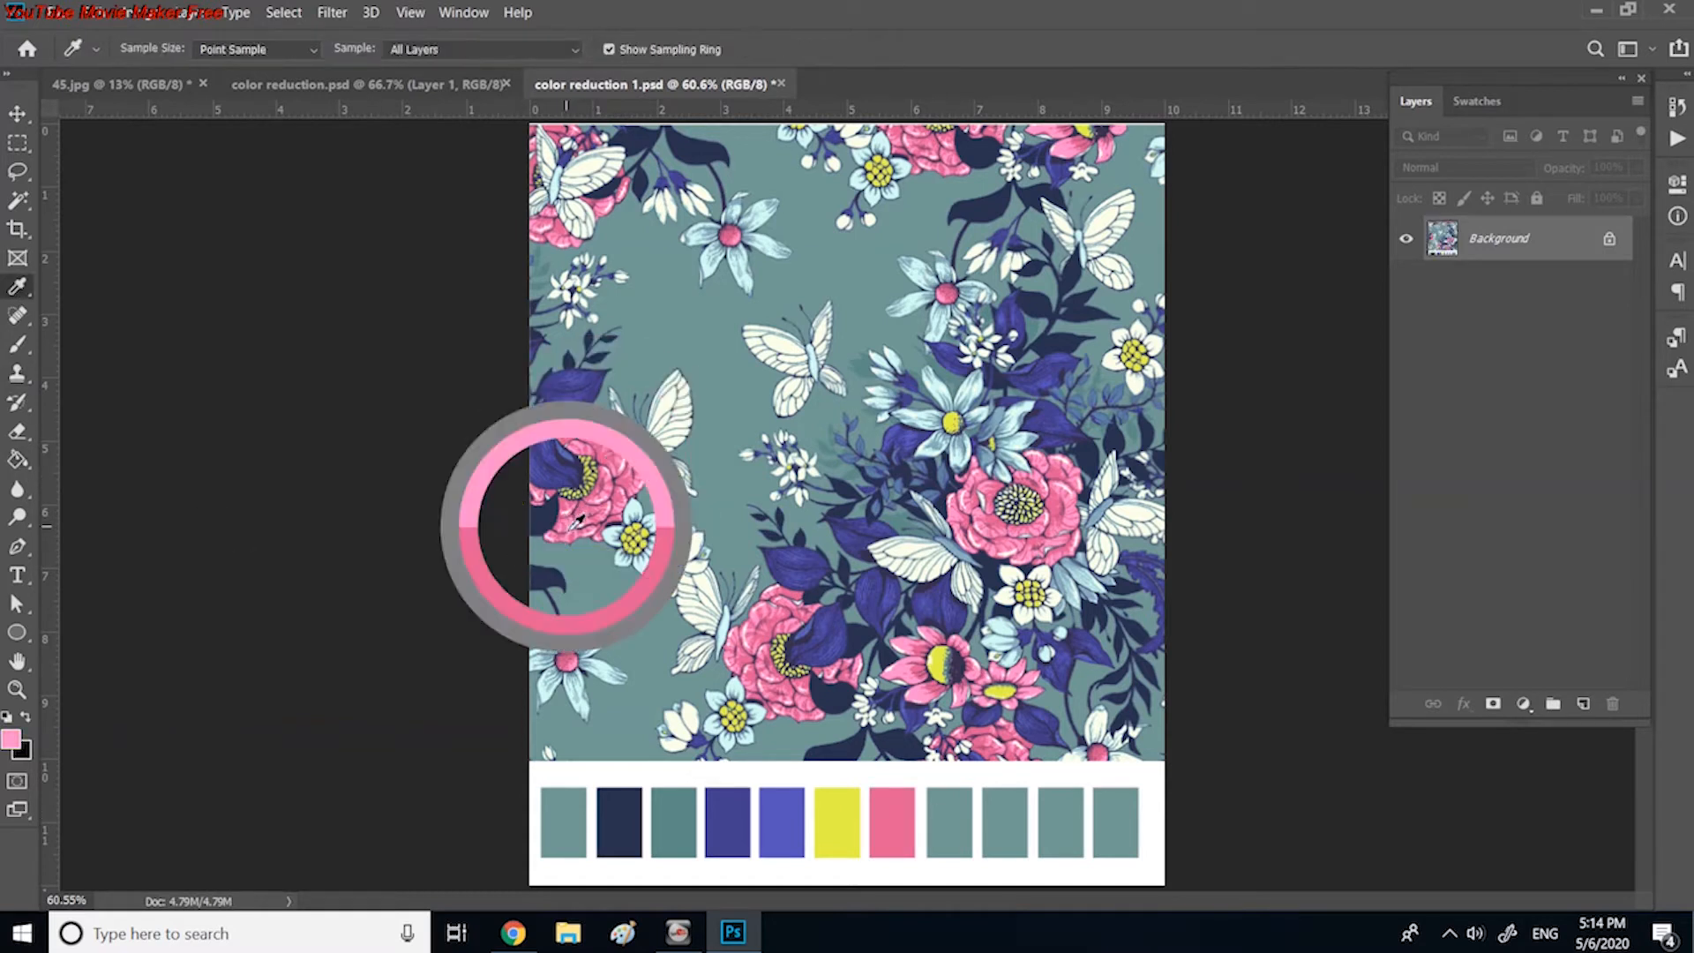
key(g)
click(950, 821)
key(i)
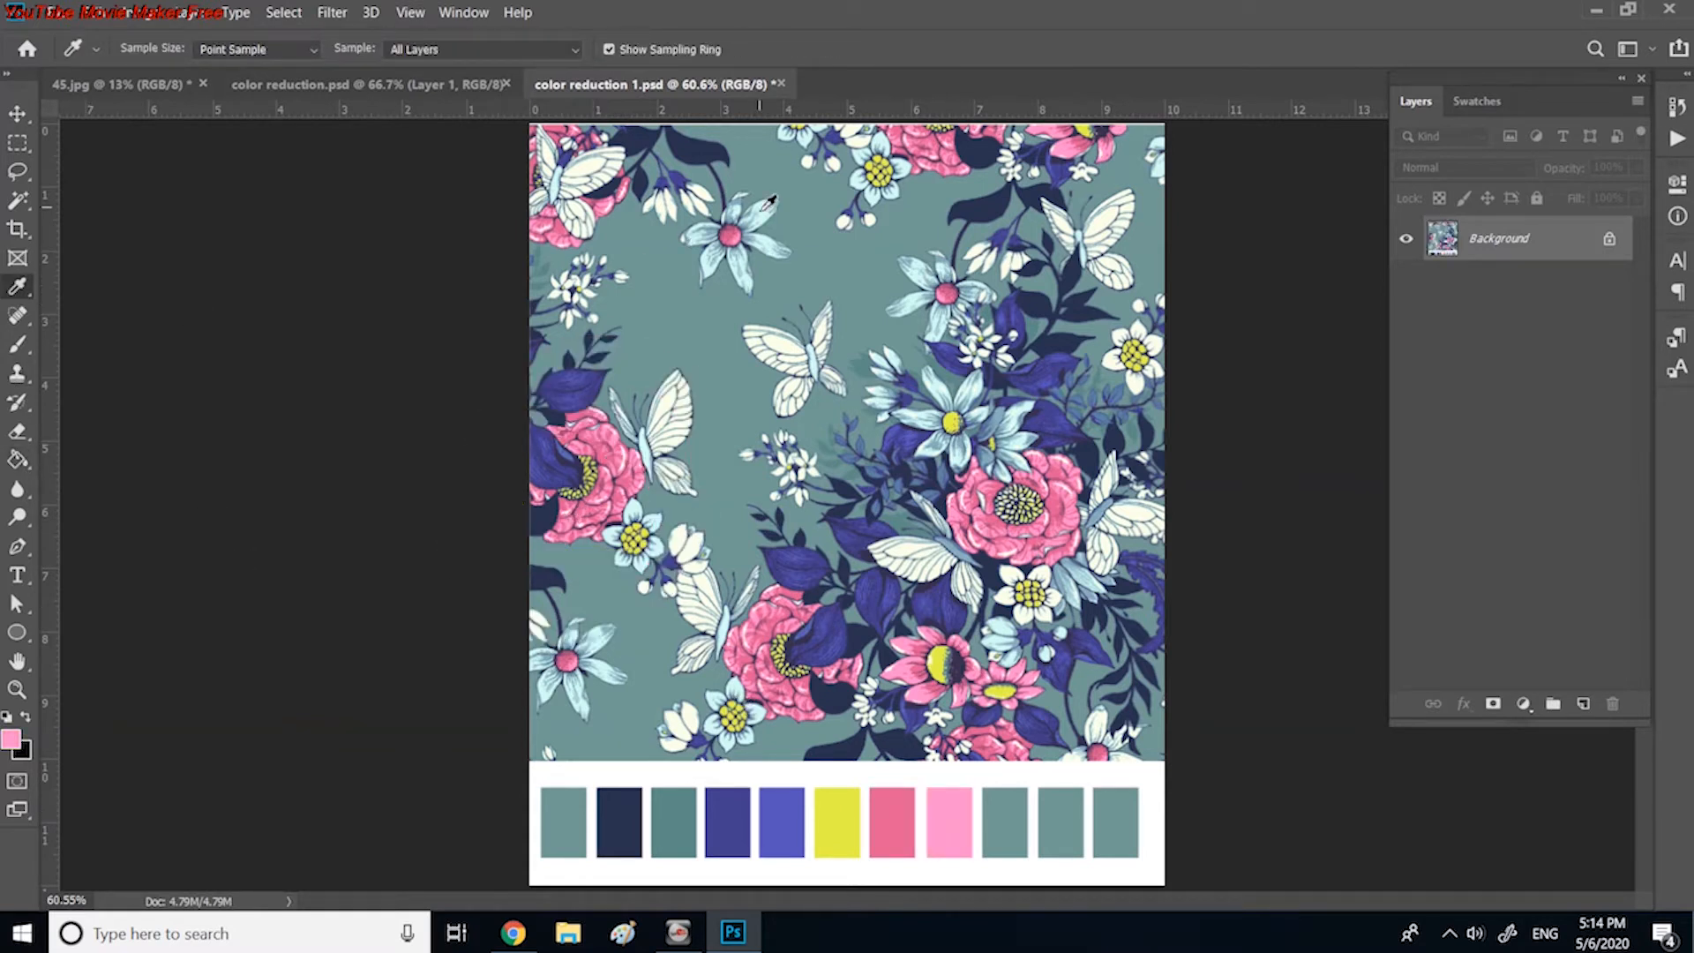
click(696, 238)
key(g)
click(1005, 821)
Step: Try a dark teal sampled from the artwork as the fill of the tenth swatch
key(i)
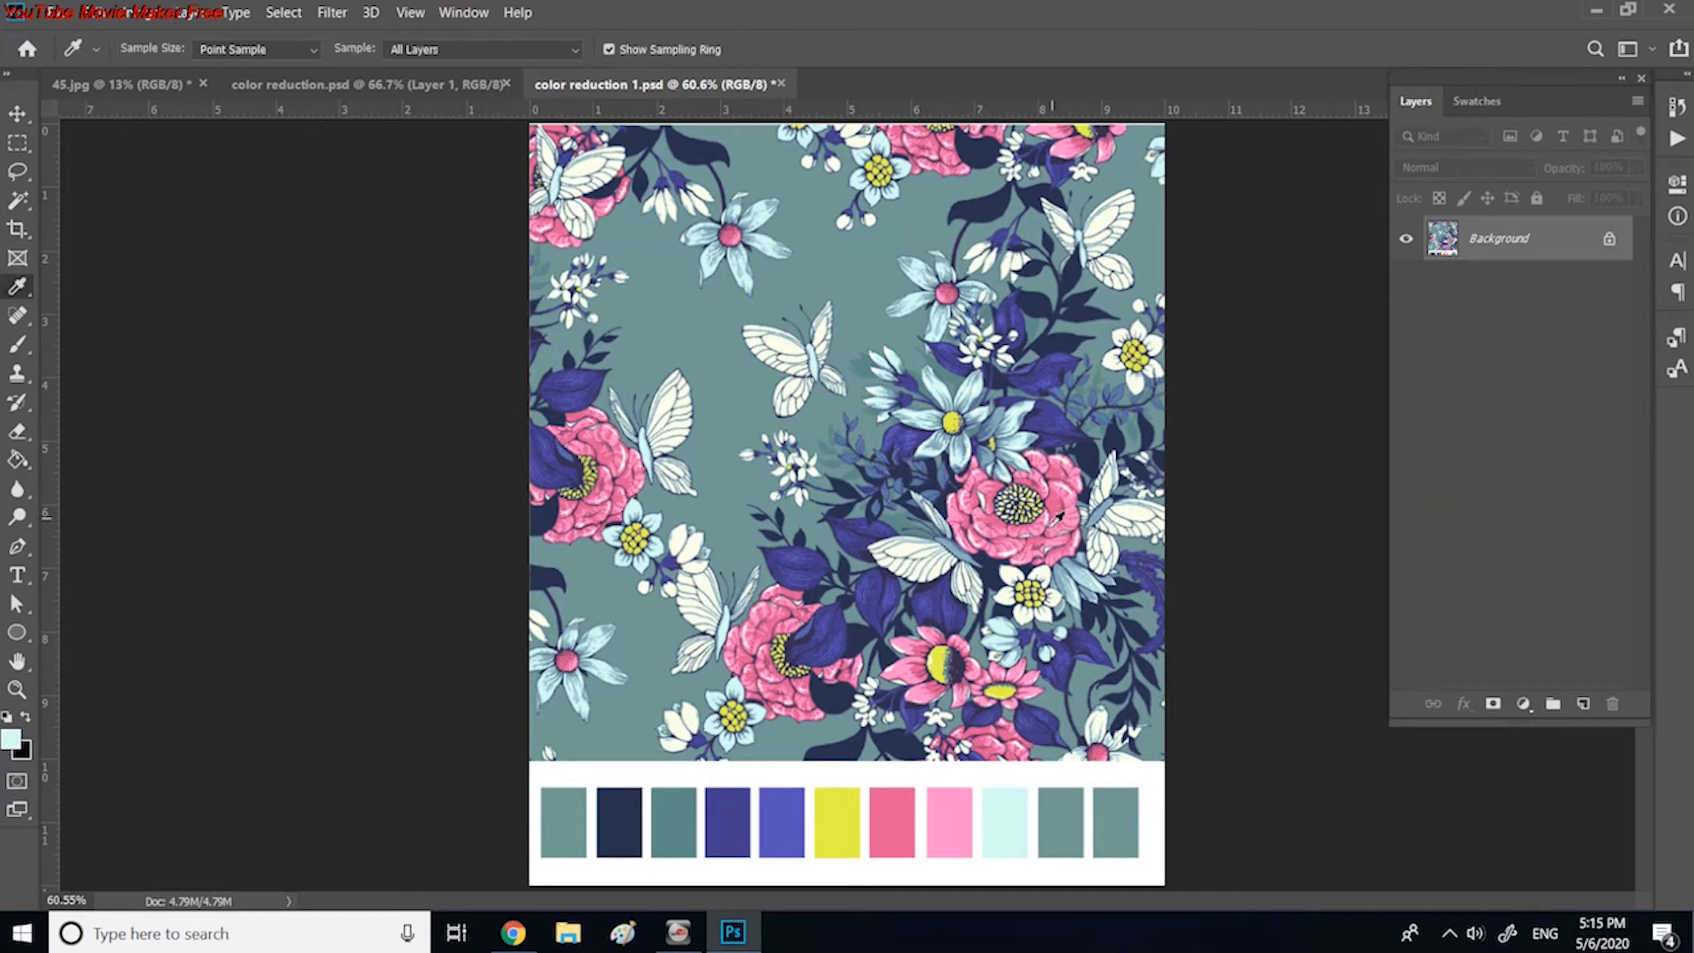
key(ctrl+plus)
click(968, 673)
key(g)
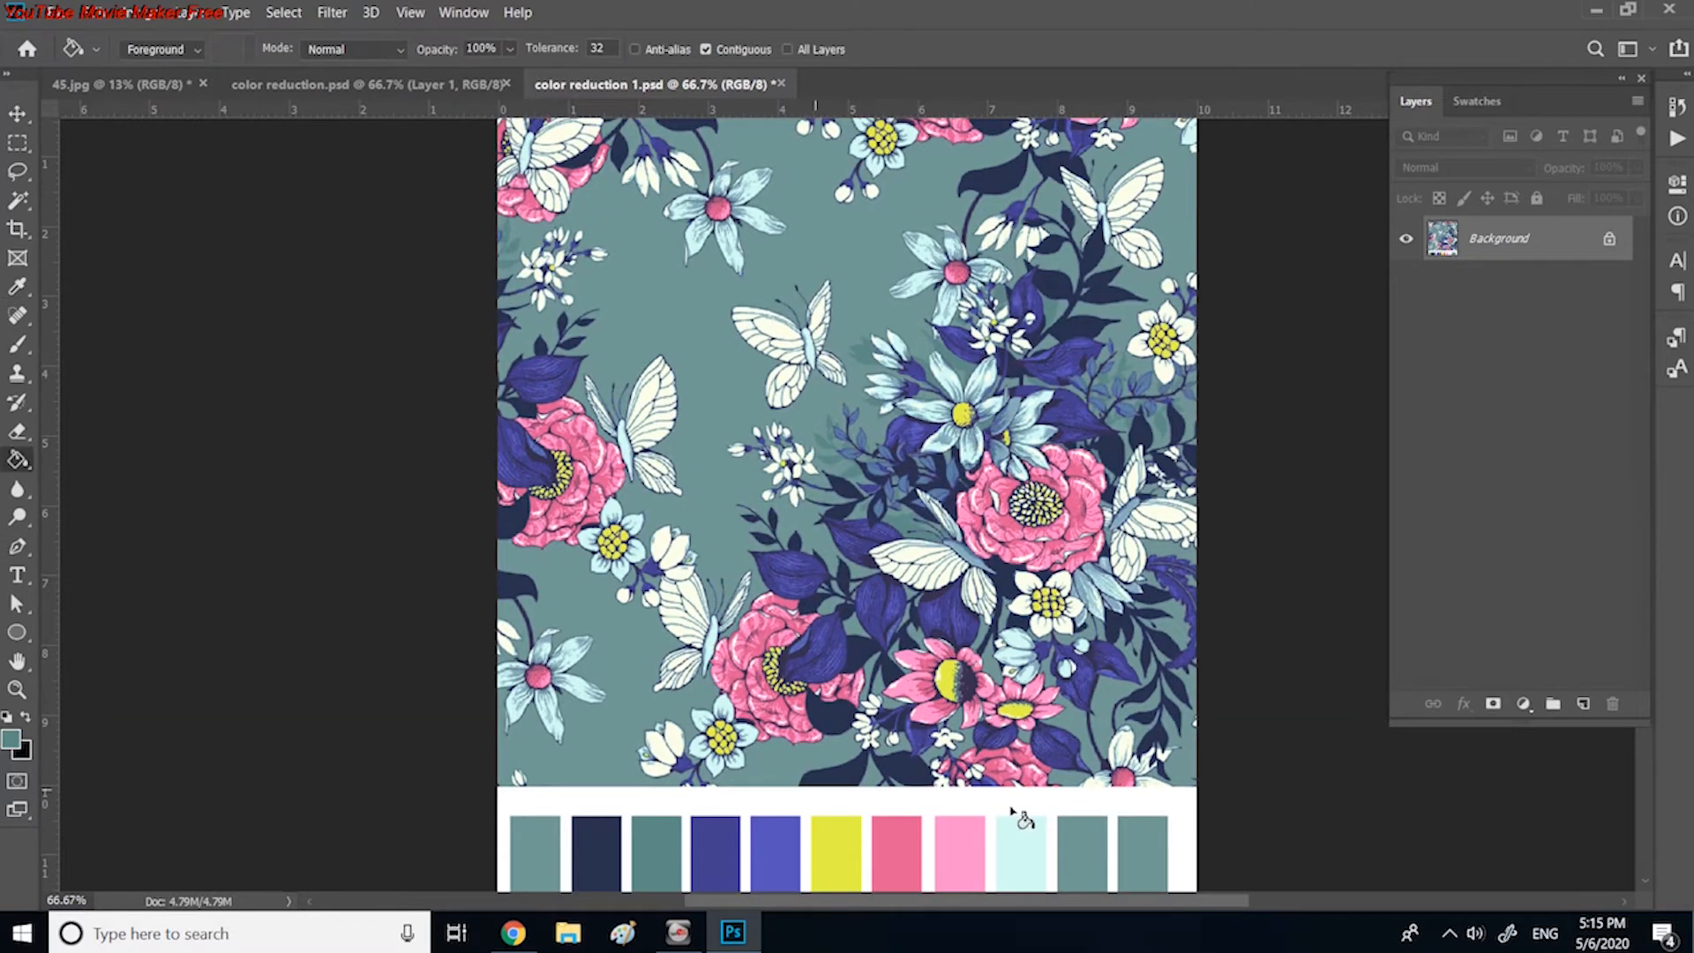
click(1081, 843)
Step: Try navy sampled from the dark leaves near the lower-right butterfly as the tenth swatch's fill
click(14, 294)
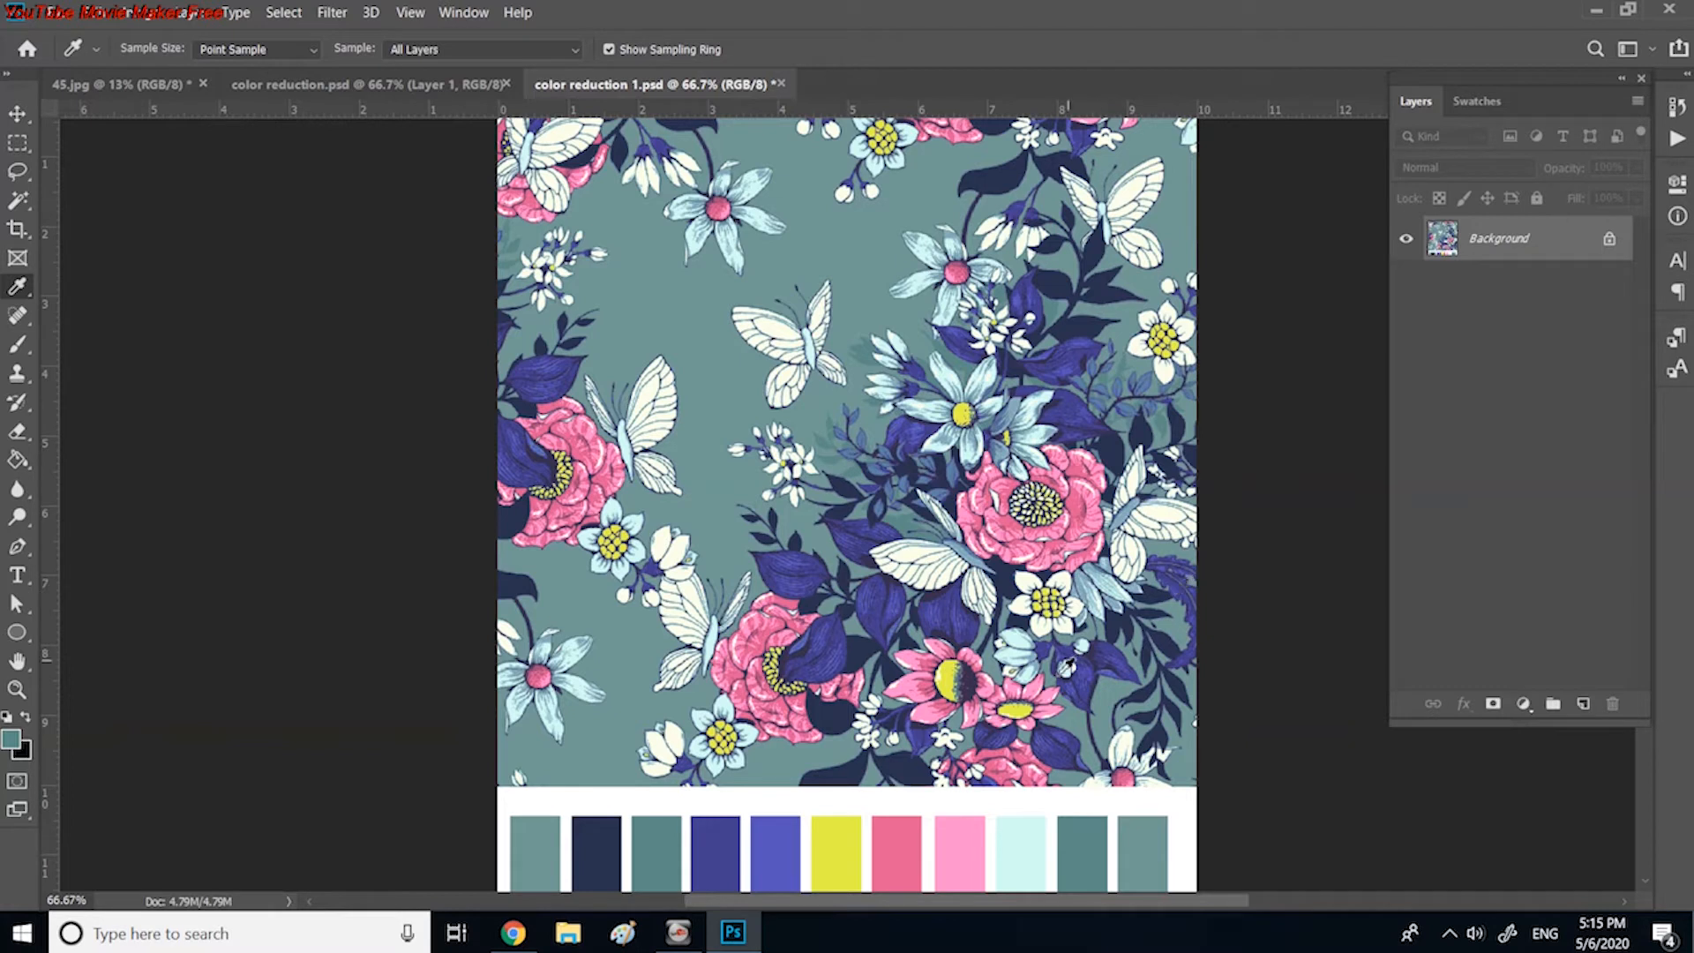
click(1133, 616)
click(17, 460)
click(1073, 845)
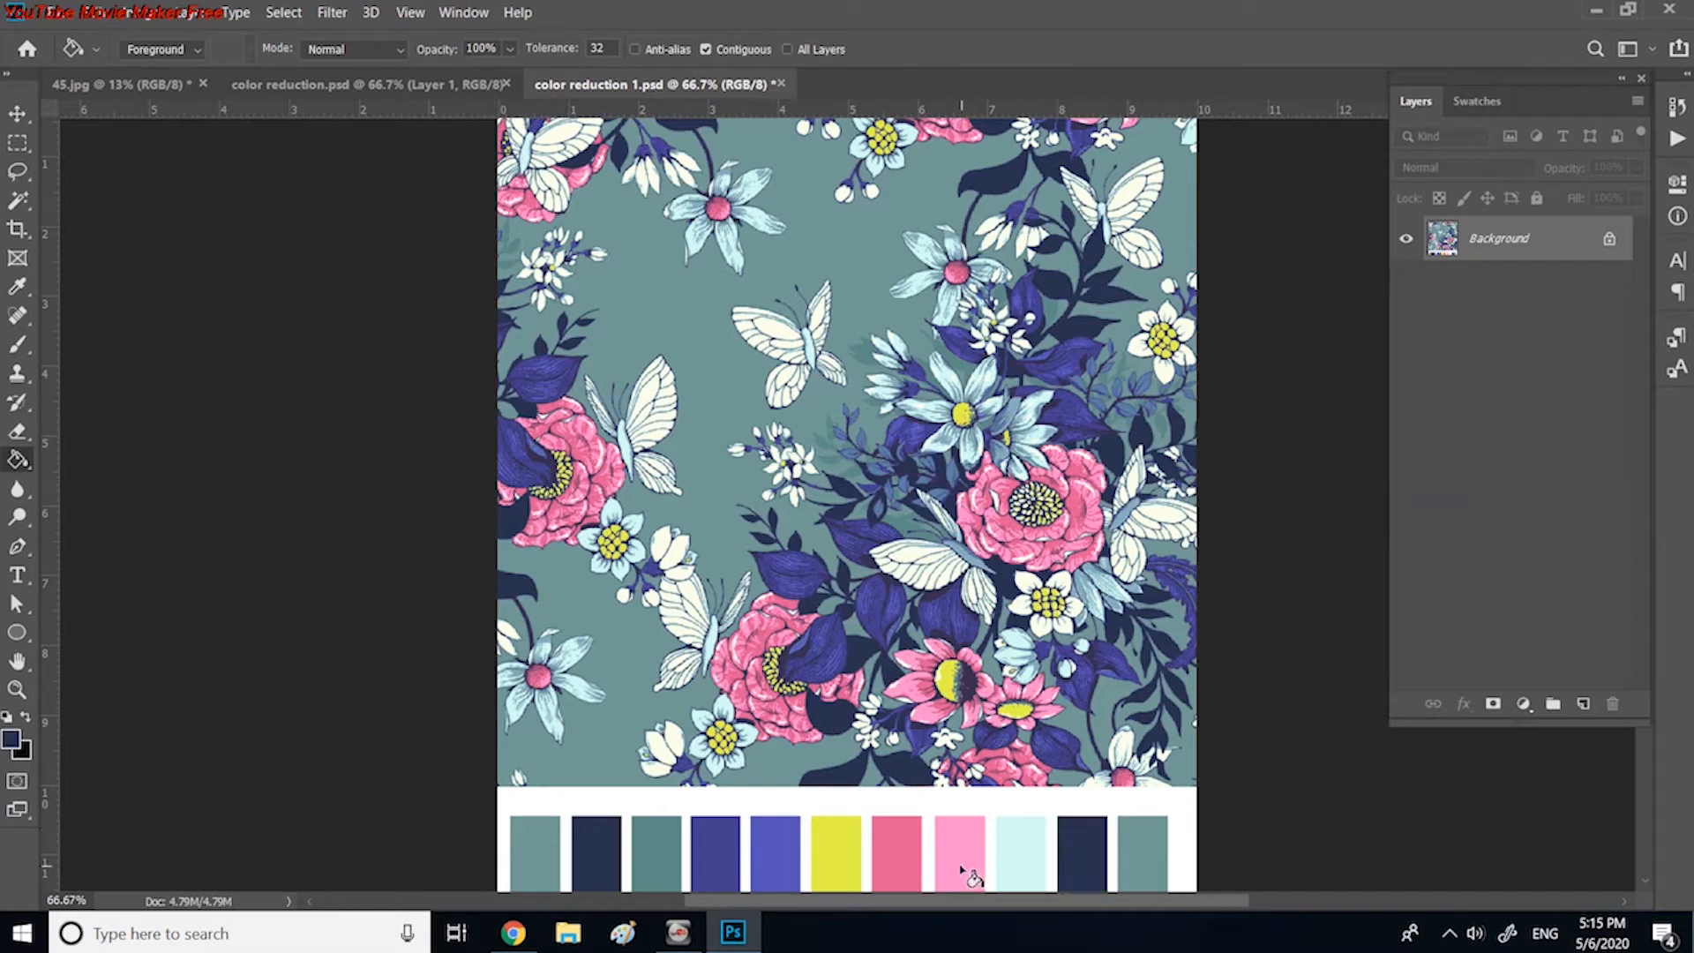
Step: Recolour the tenth swatch with the dark rose shade sampled from the large pink flower beside the butterfly
click(17, 286)
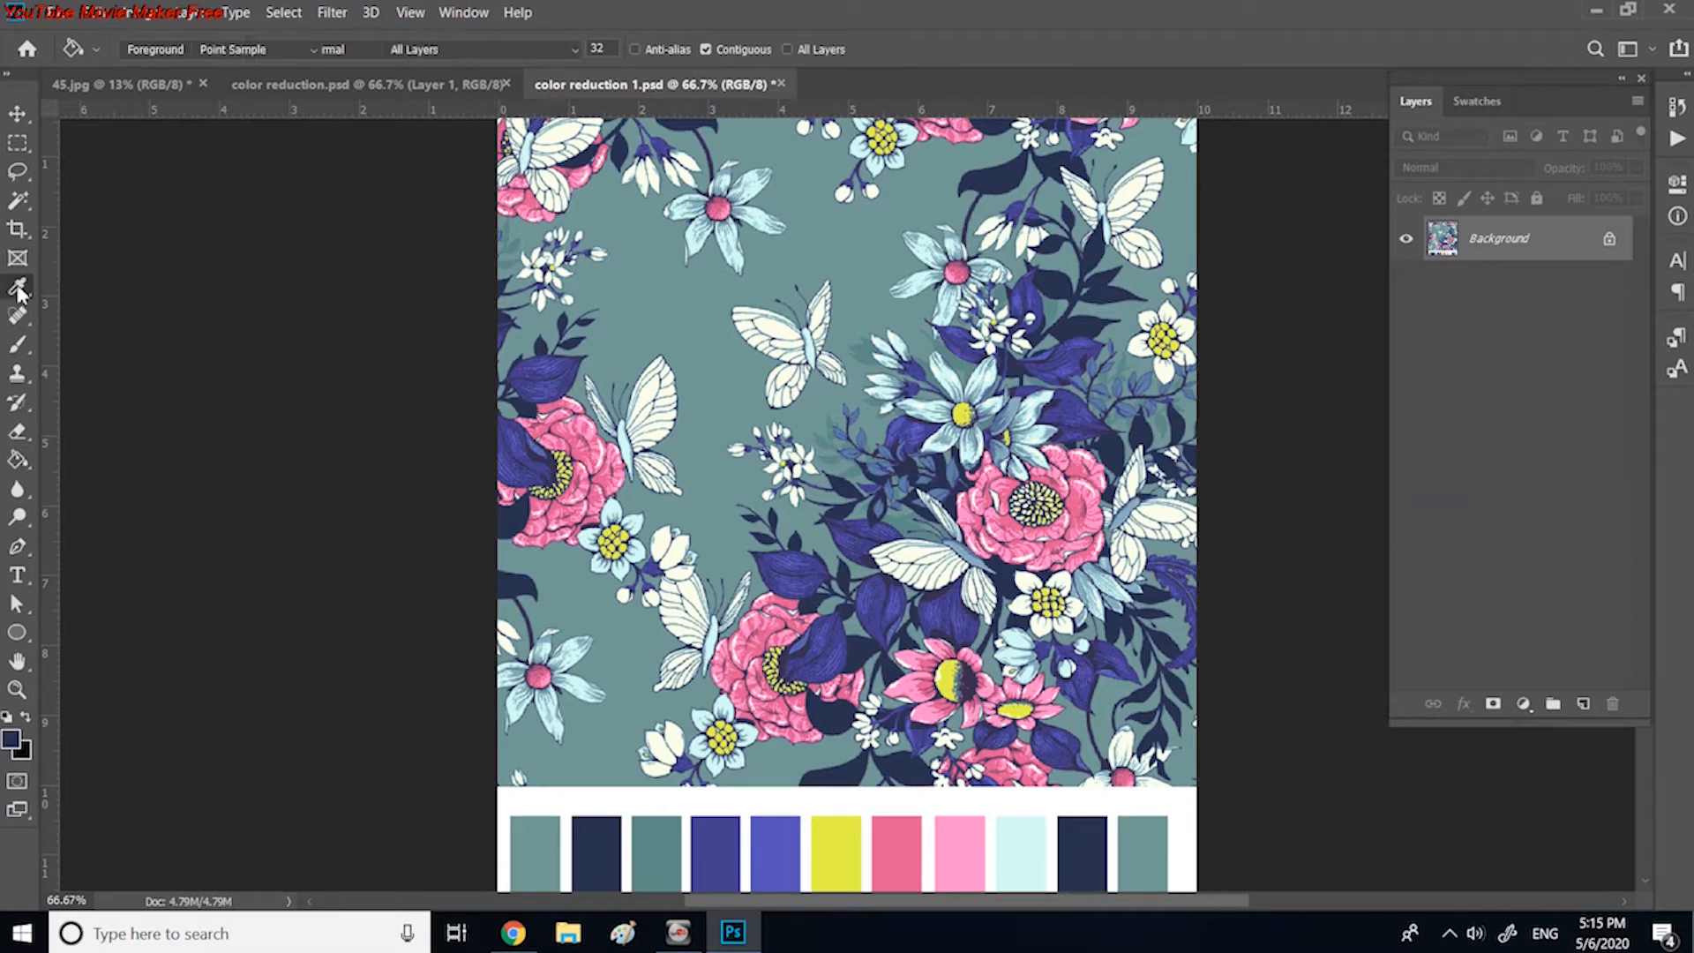
key(ctrl+plus)
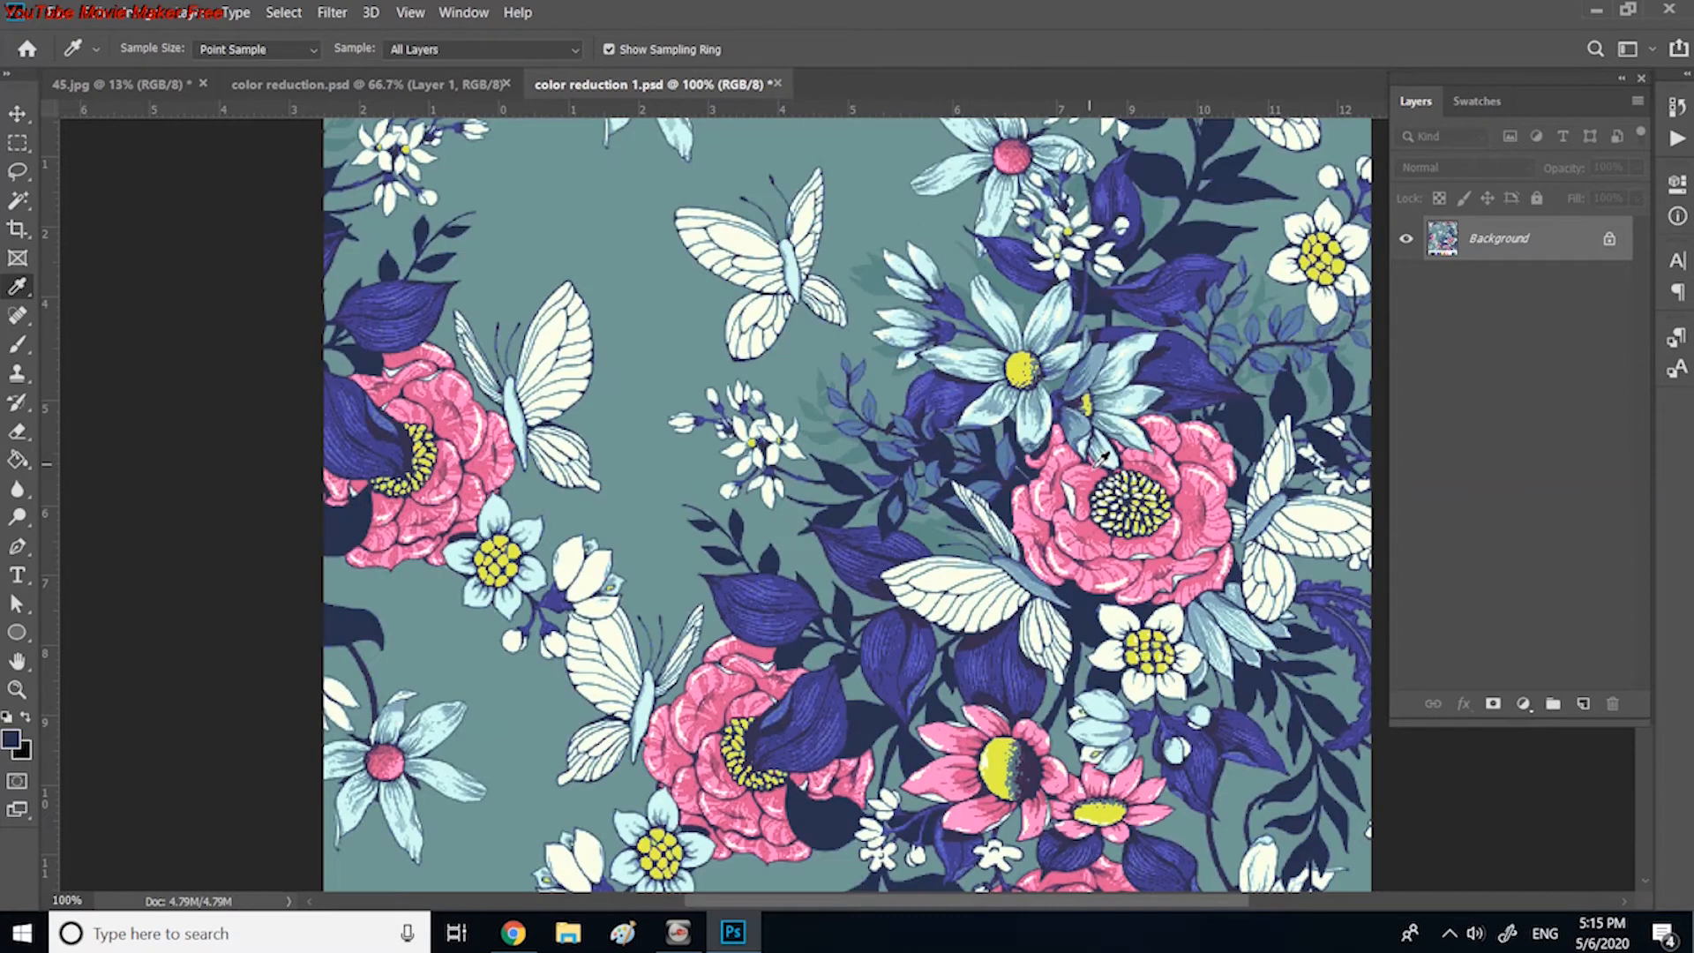
click(1163, 464)
key(ctrl+0)
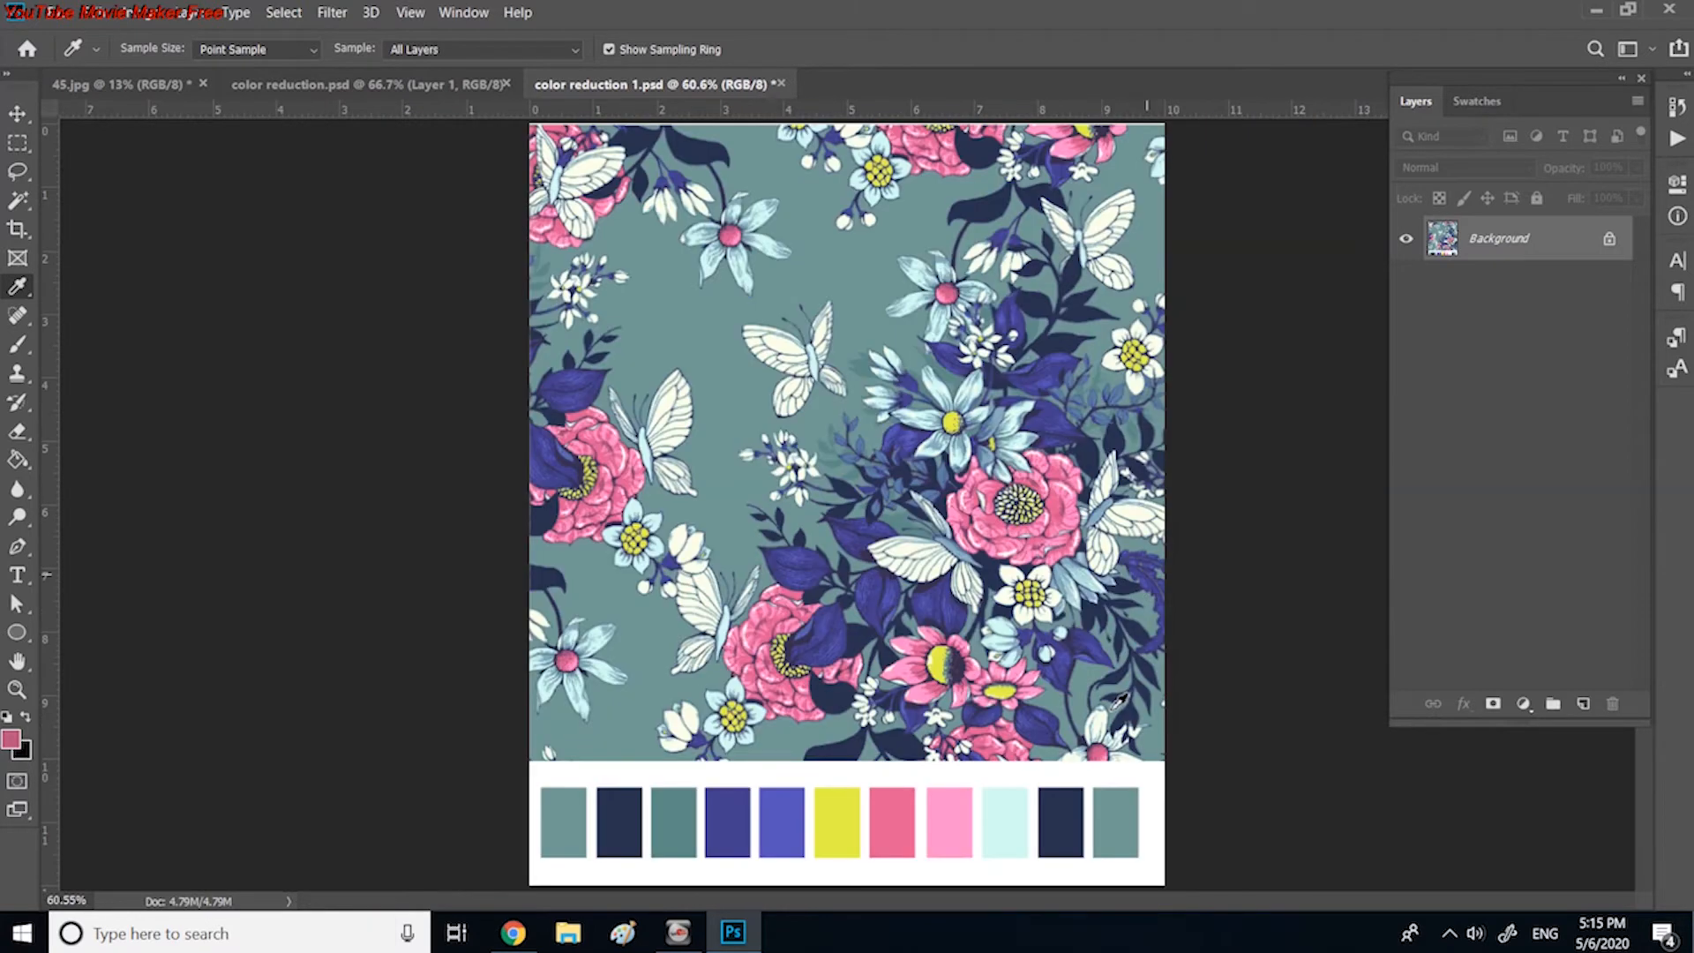
click(18, 460)
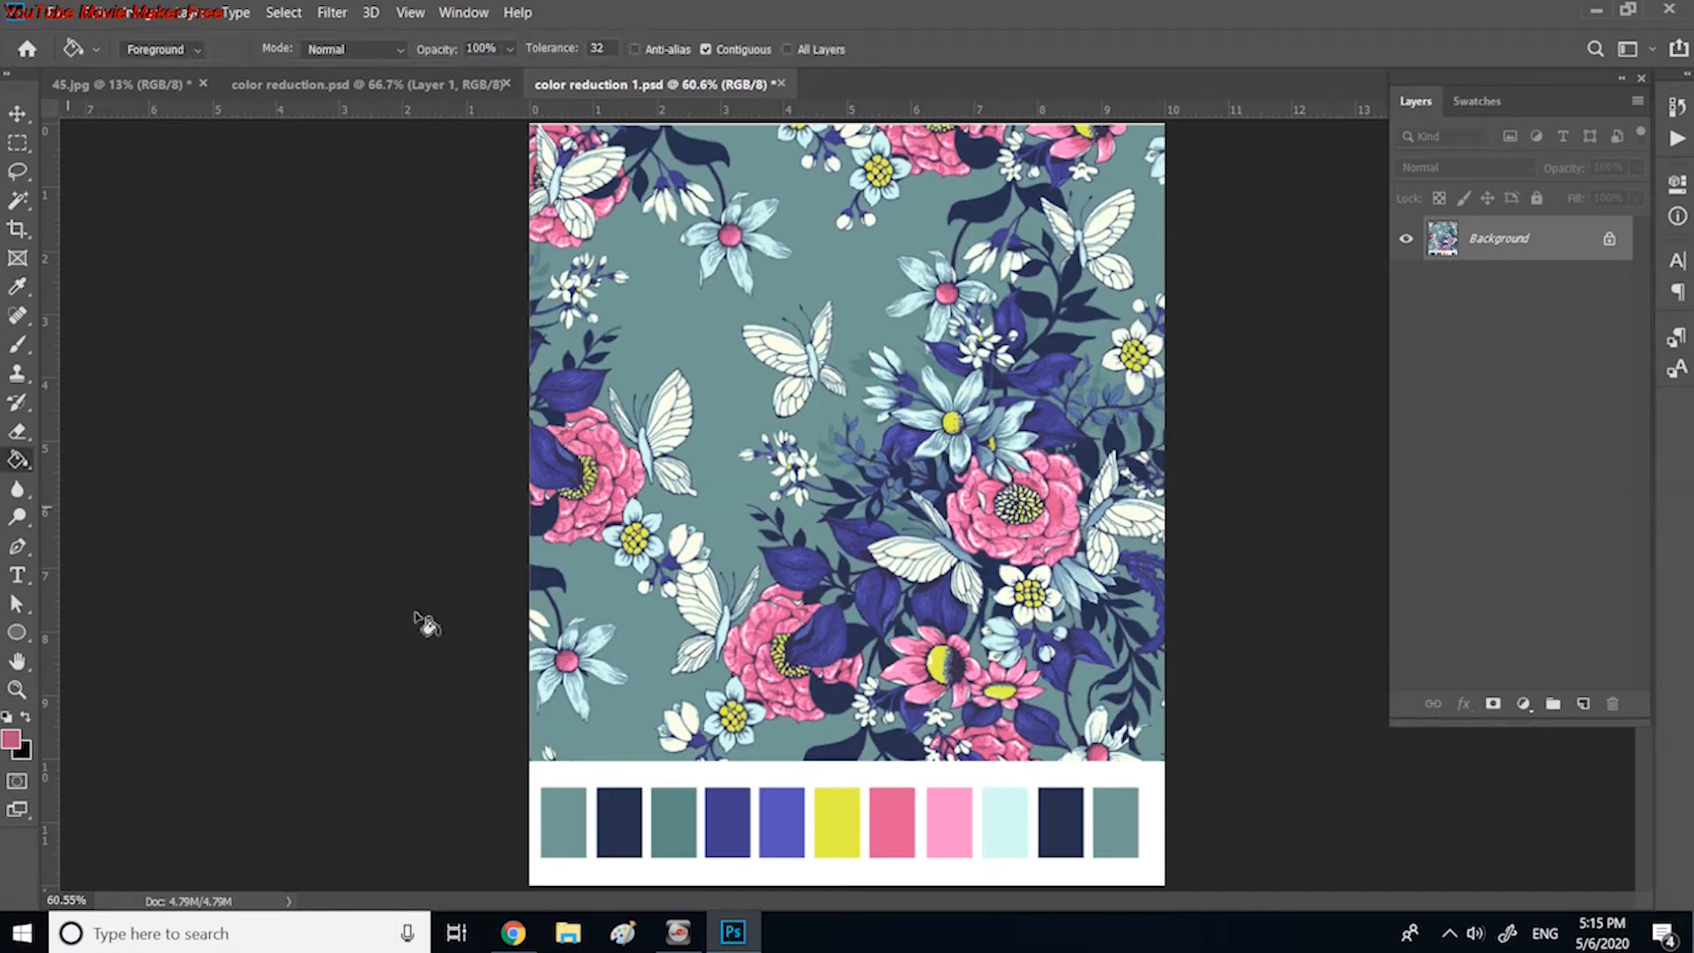
click(1061, 817)
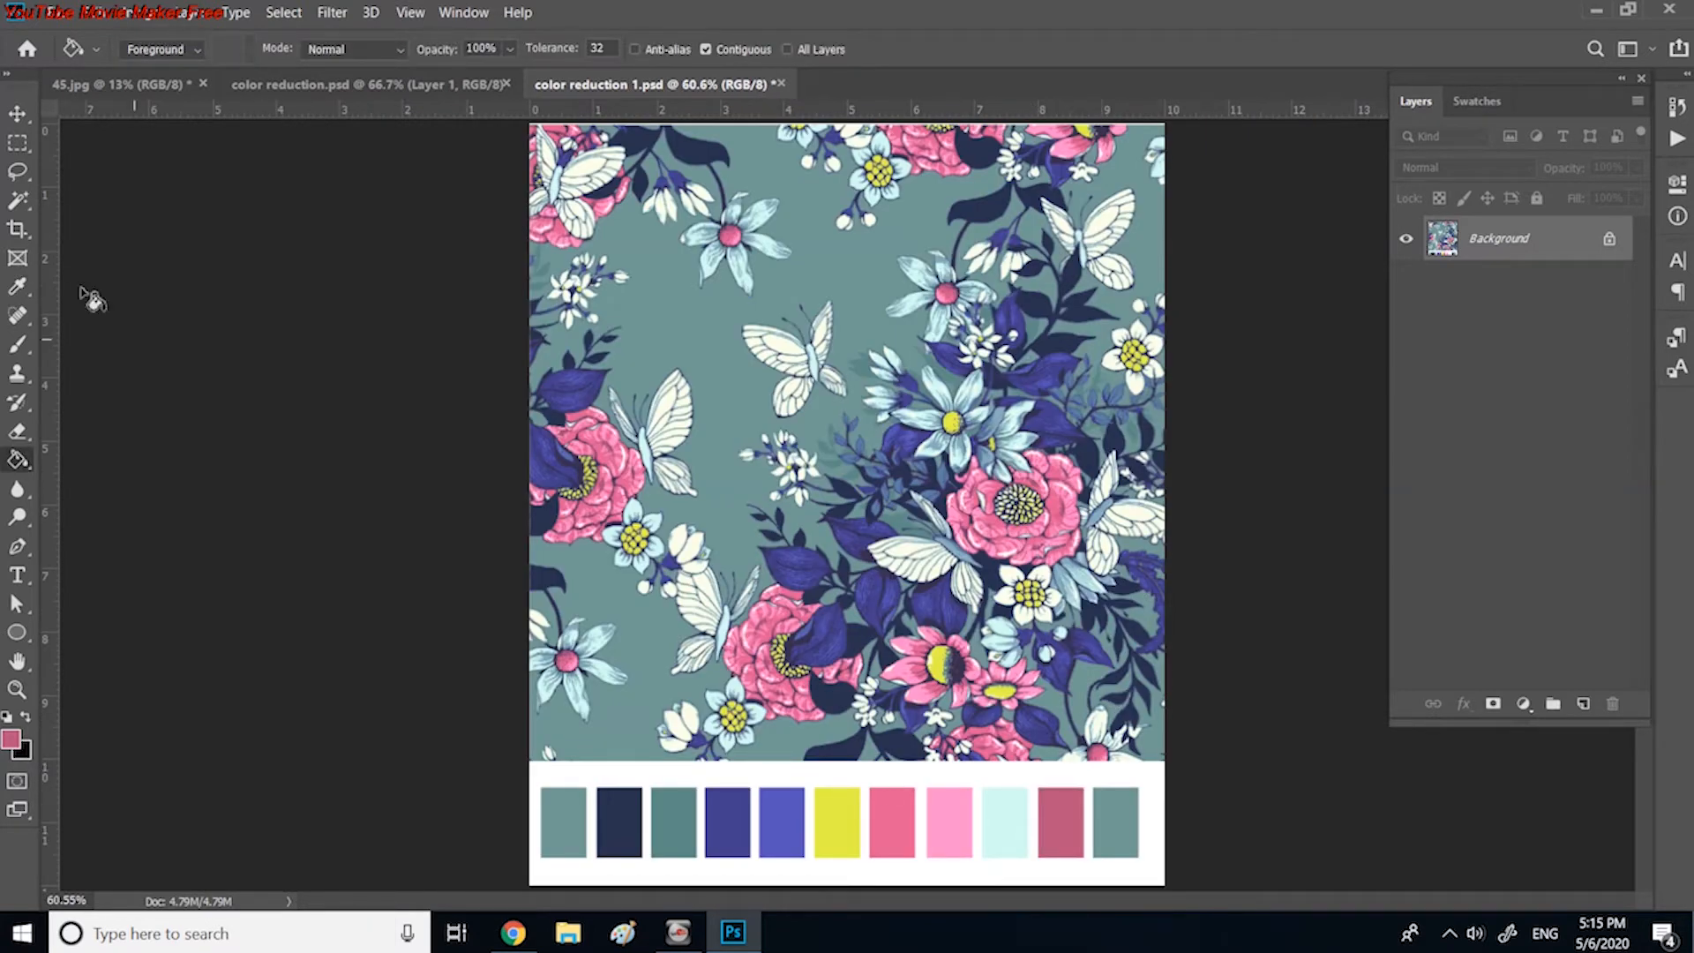
Step: Try cream white sampled from the artwork as the eleventh swatch's fill, and undo it
click(19, 287)
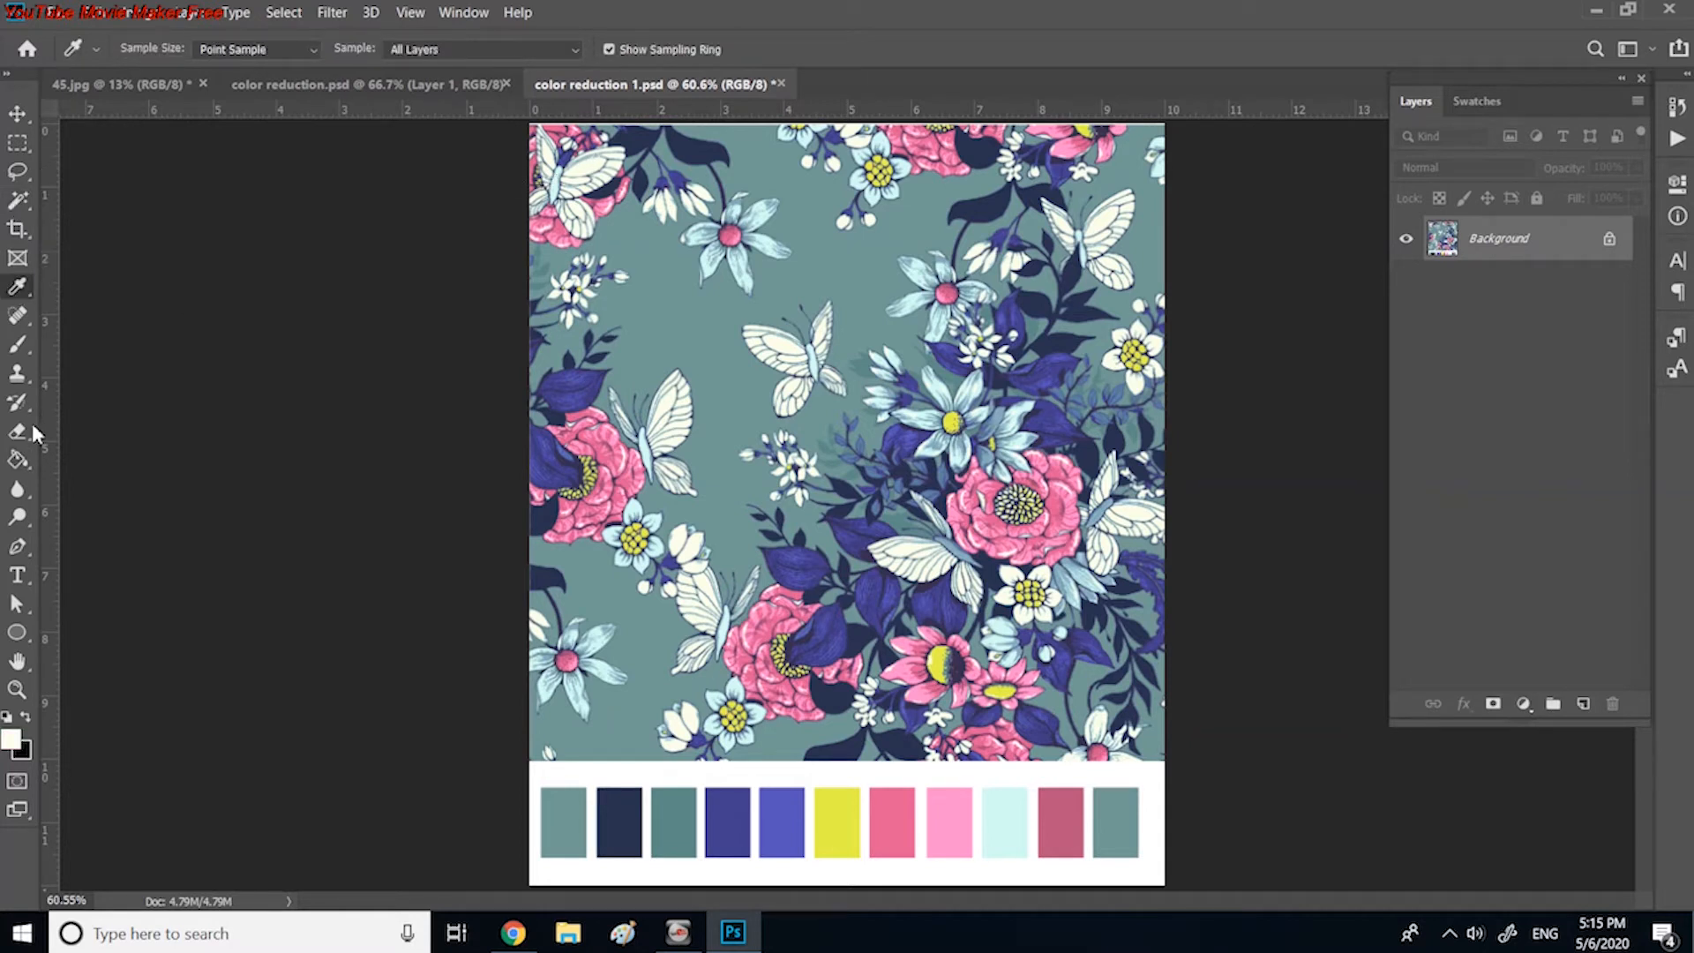
click(20, 462)
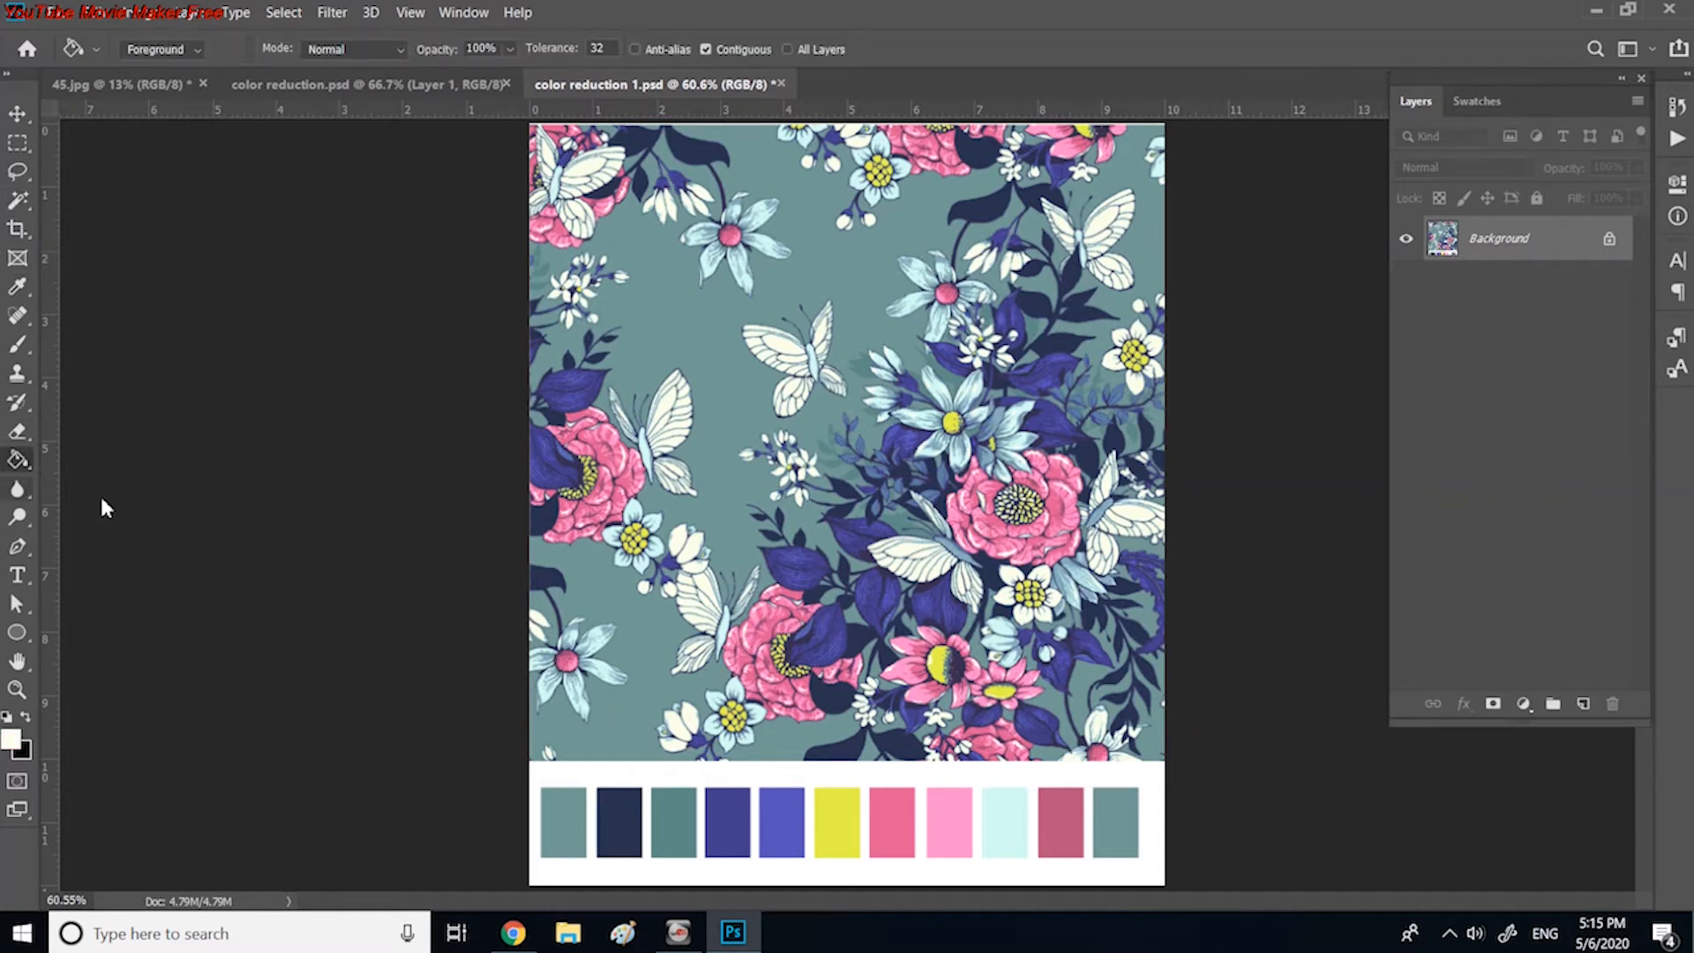
click(1114, 830)
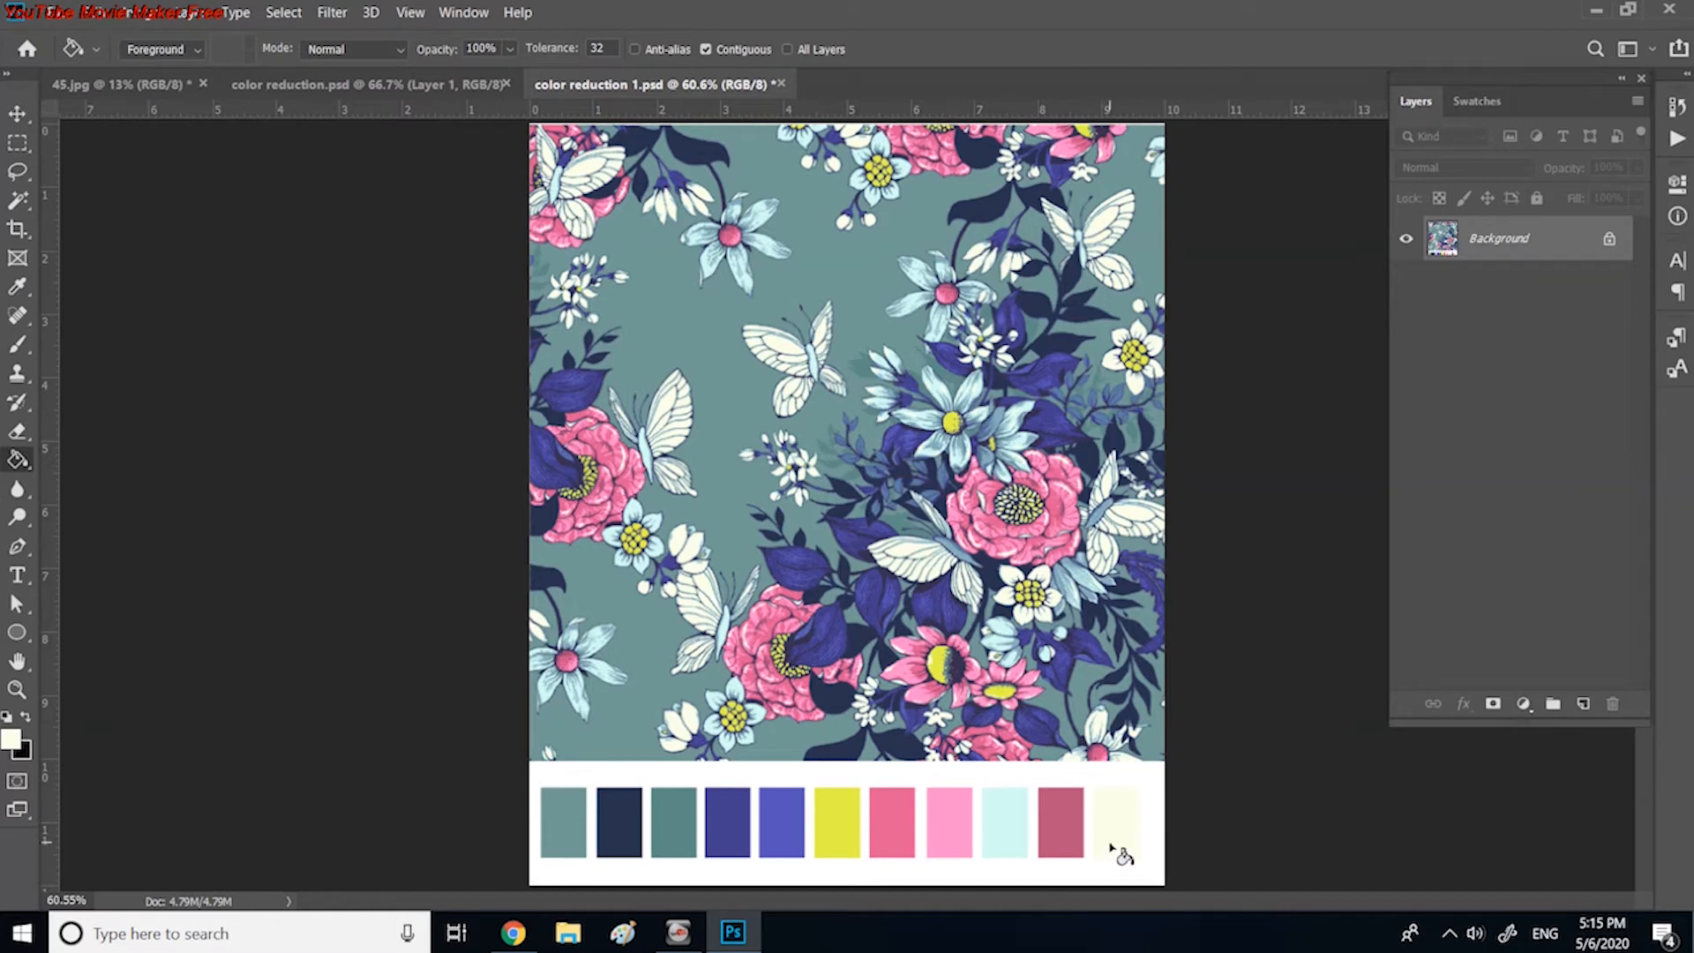
key(ctrl+z)
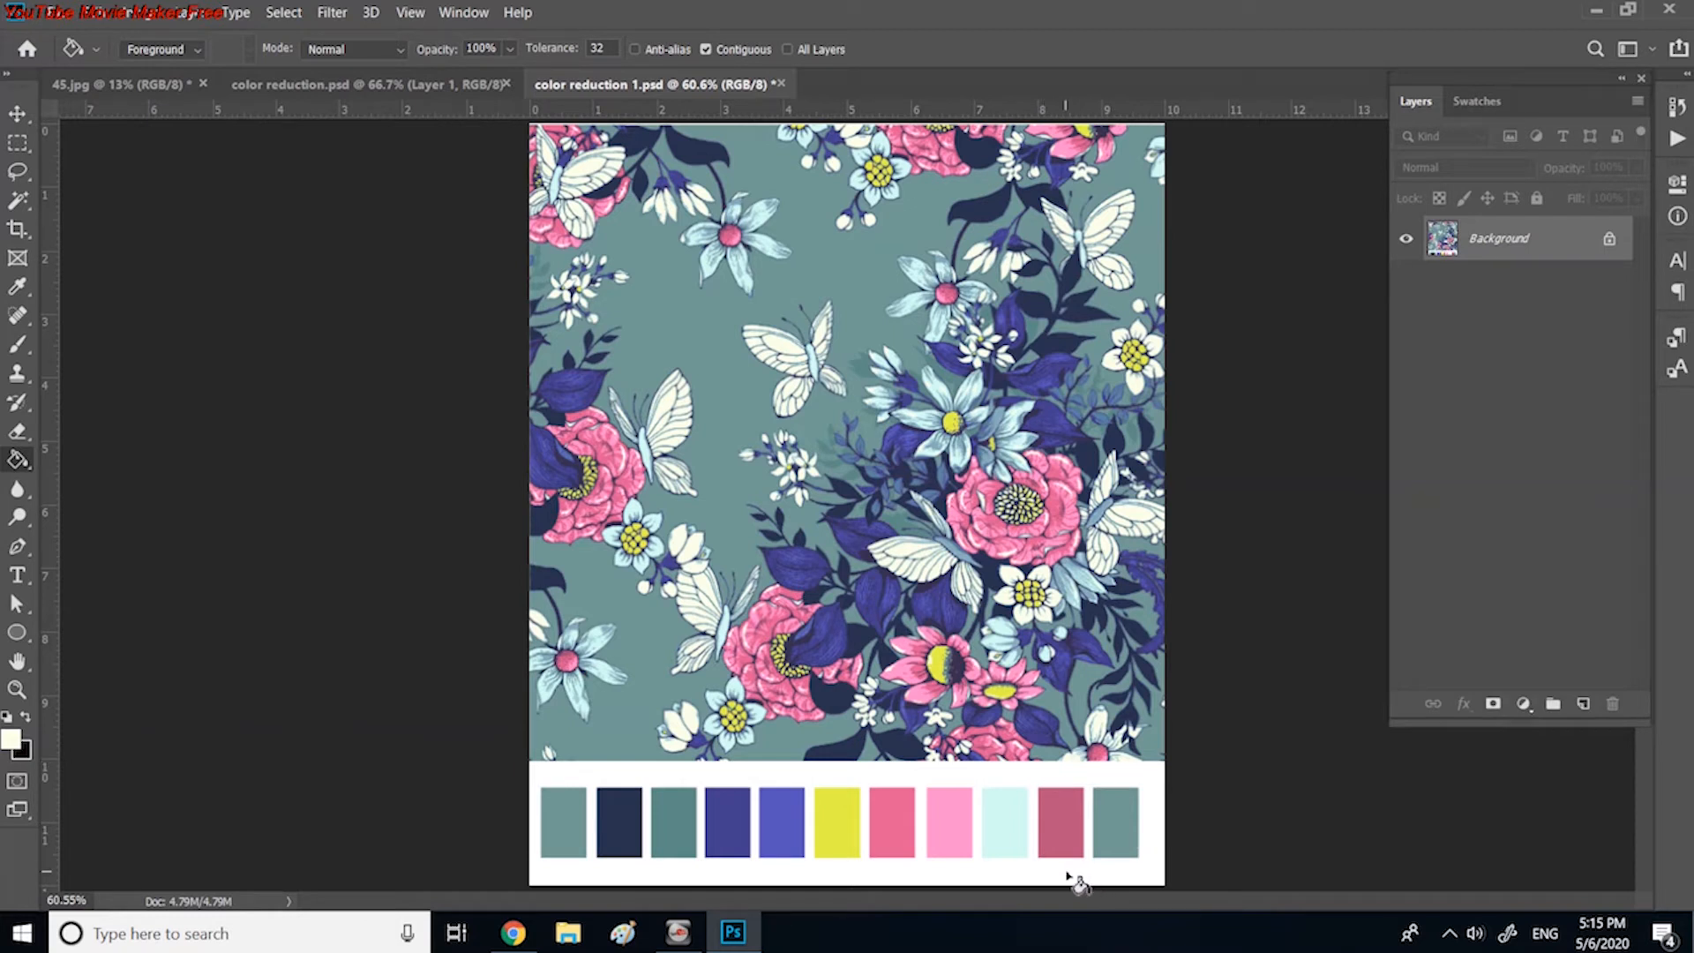
Step: Select the eleventh swatch with a rectangular marquee and set up a 3 px stroke located outside the selection
click(16, 146)
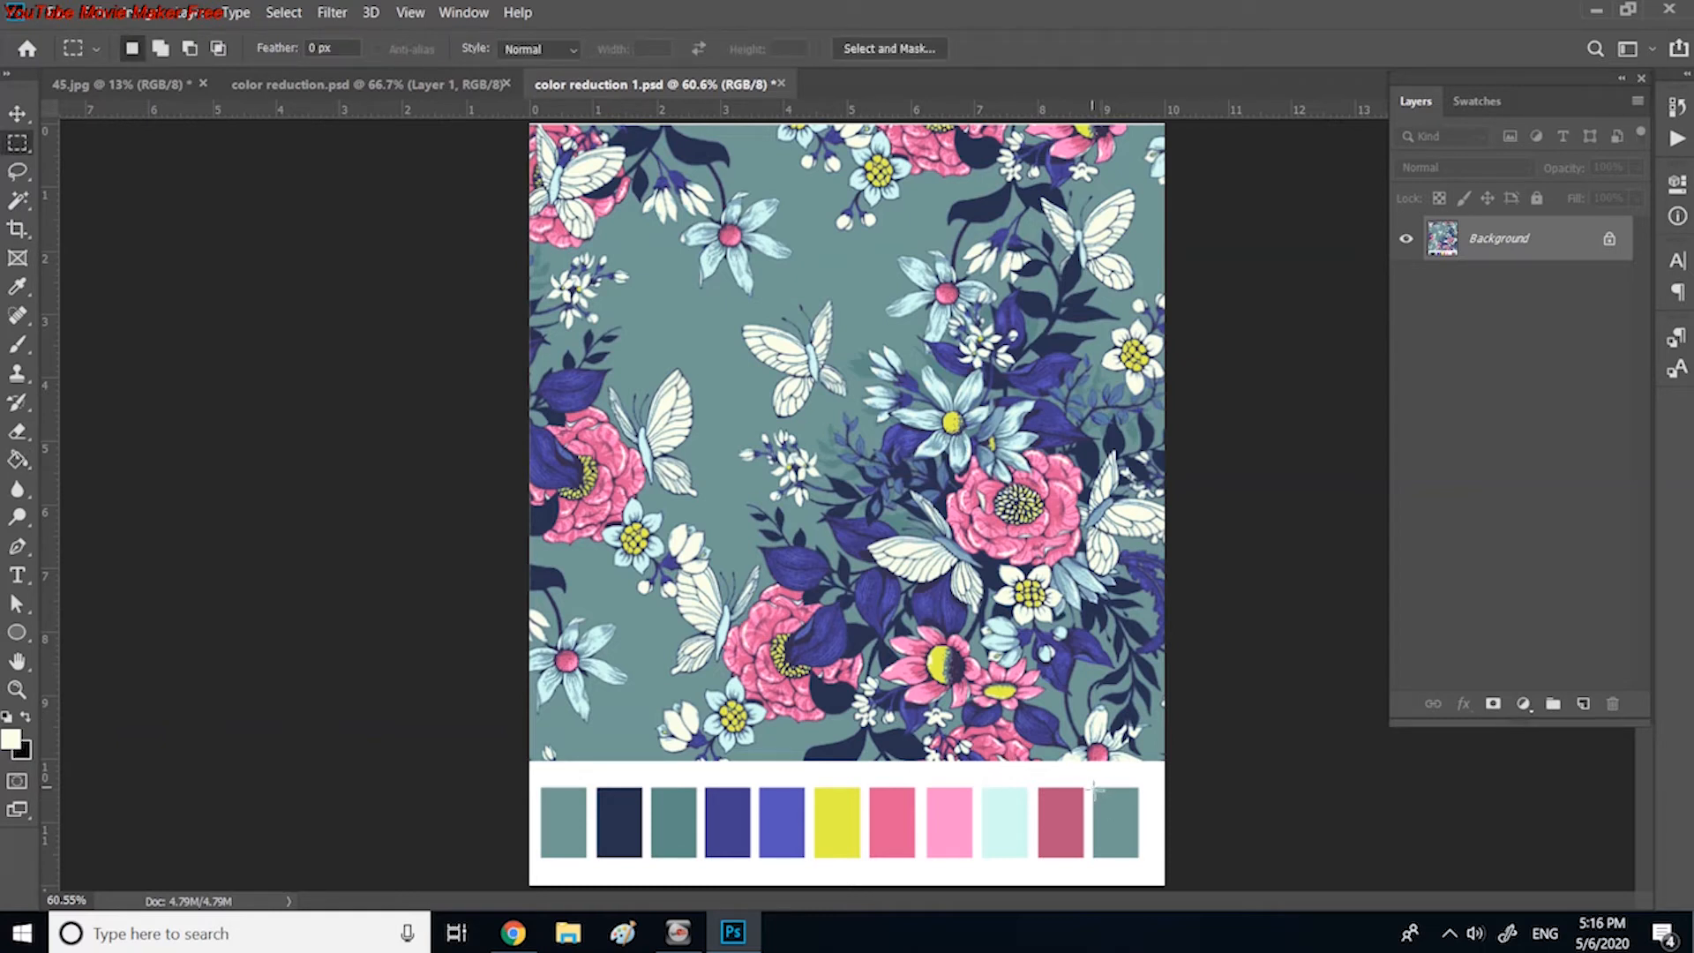
drag(1096, 790, 1140, 862)
click(106, 14)
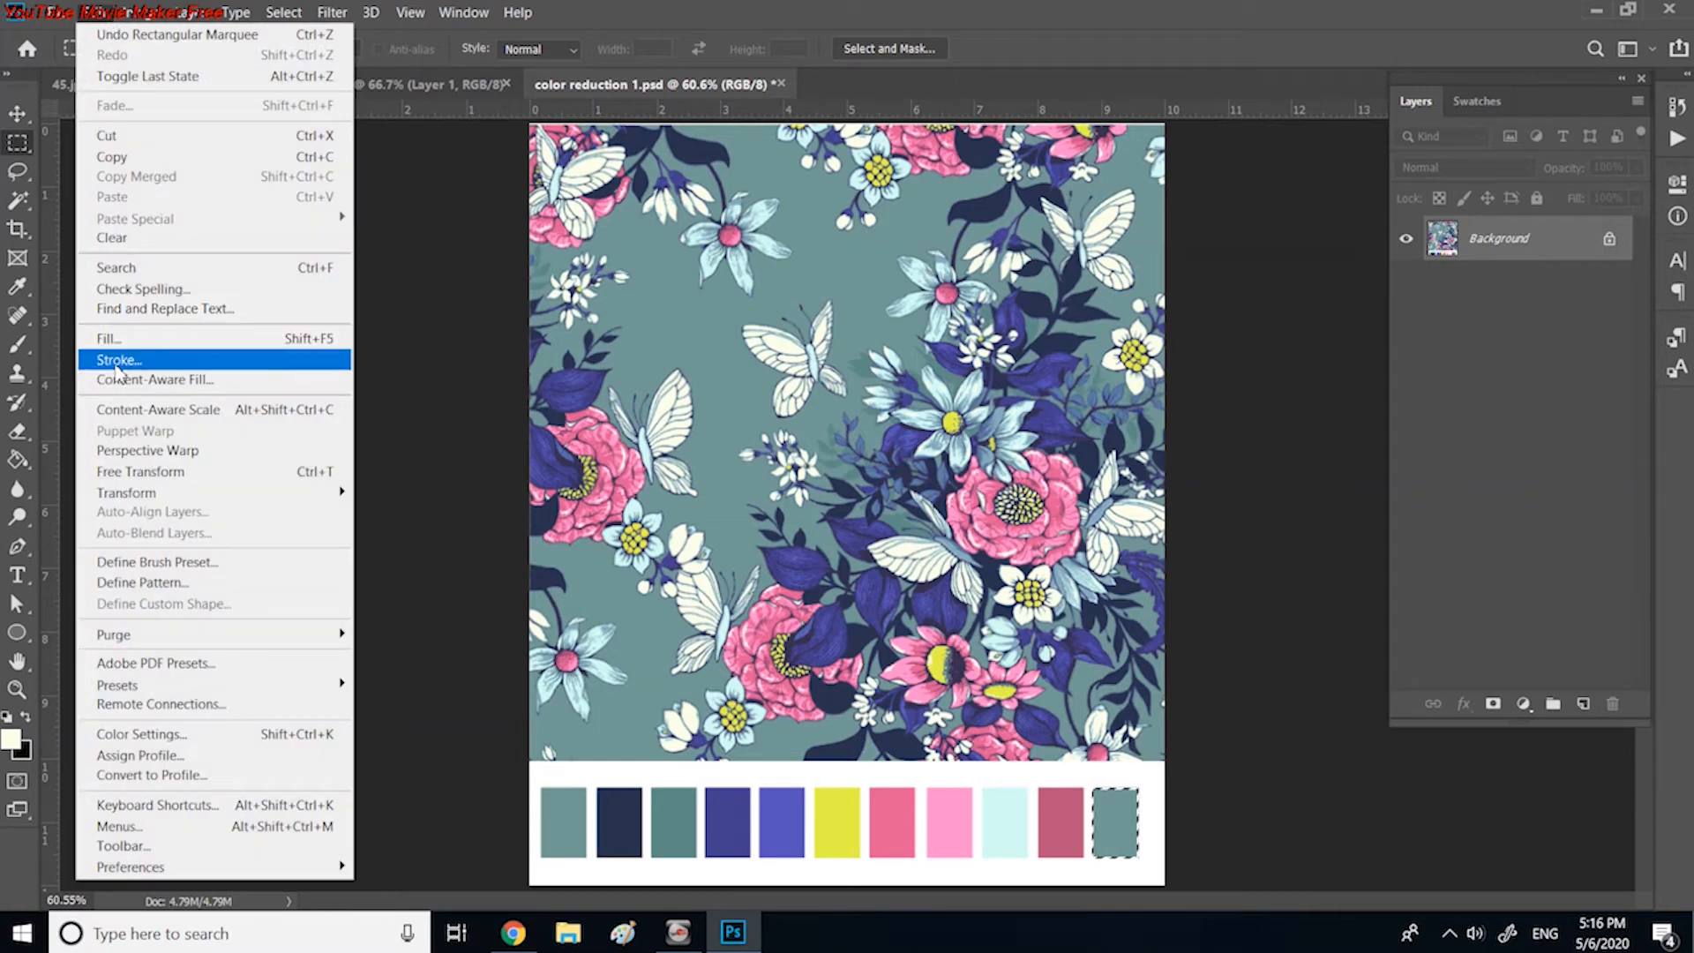
click(121, 359)
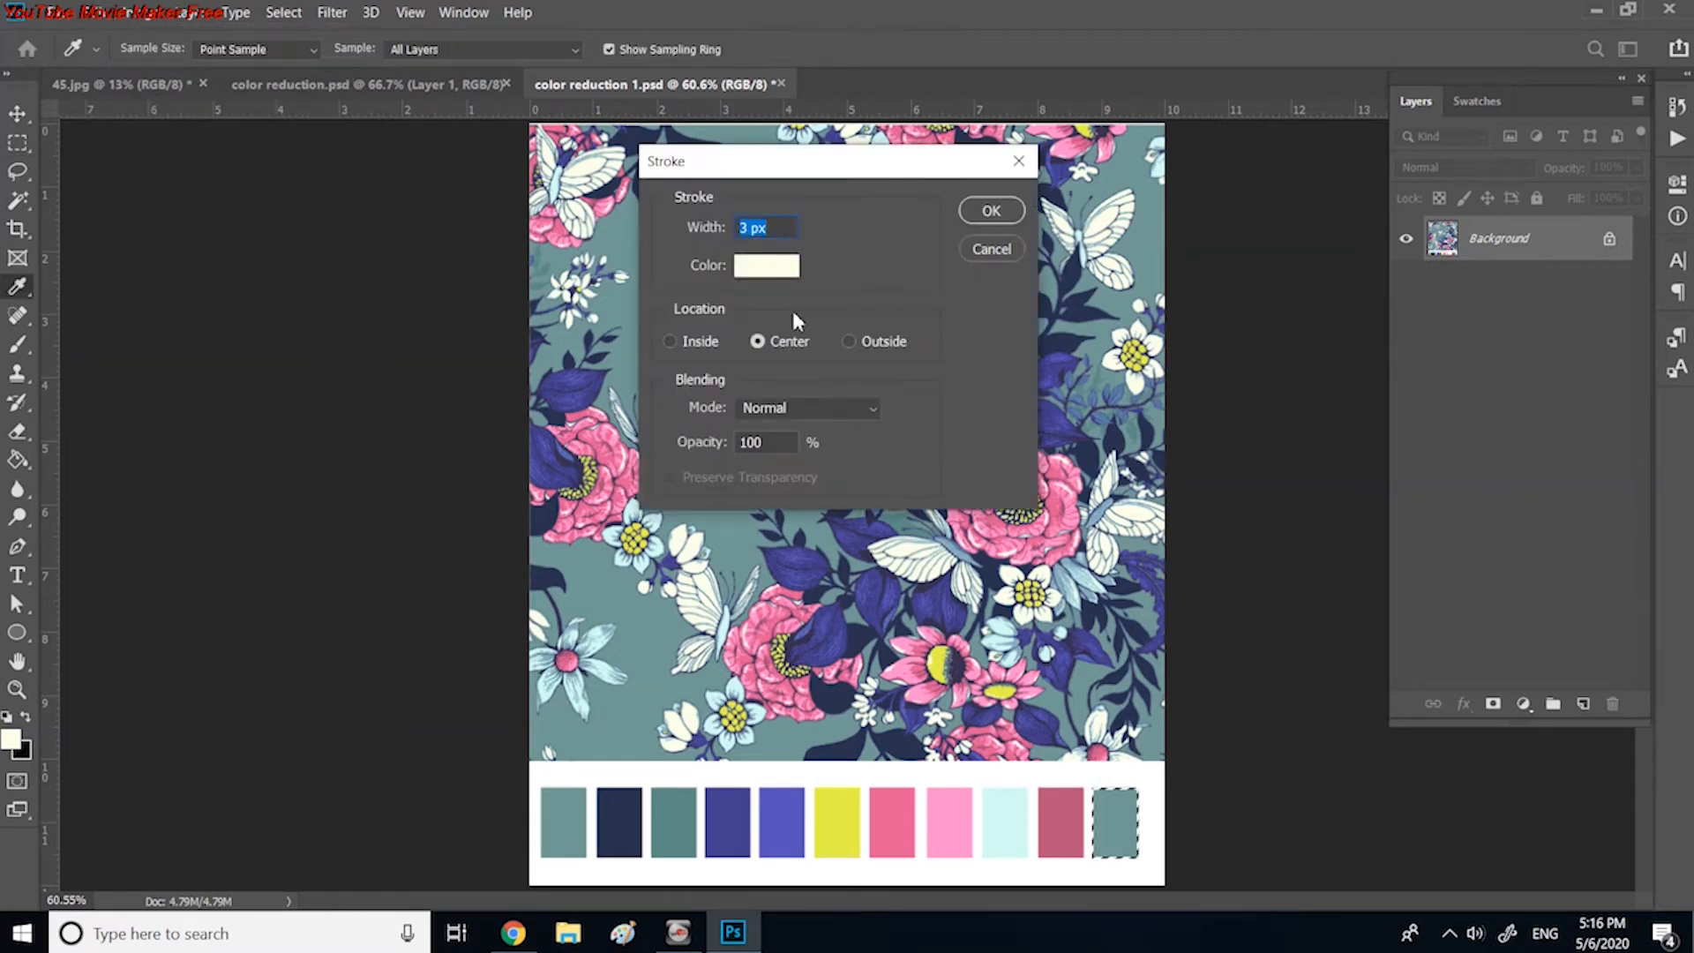
click(847, 338)
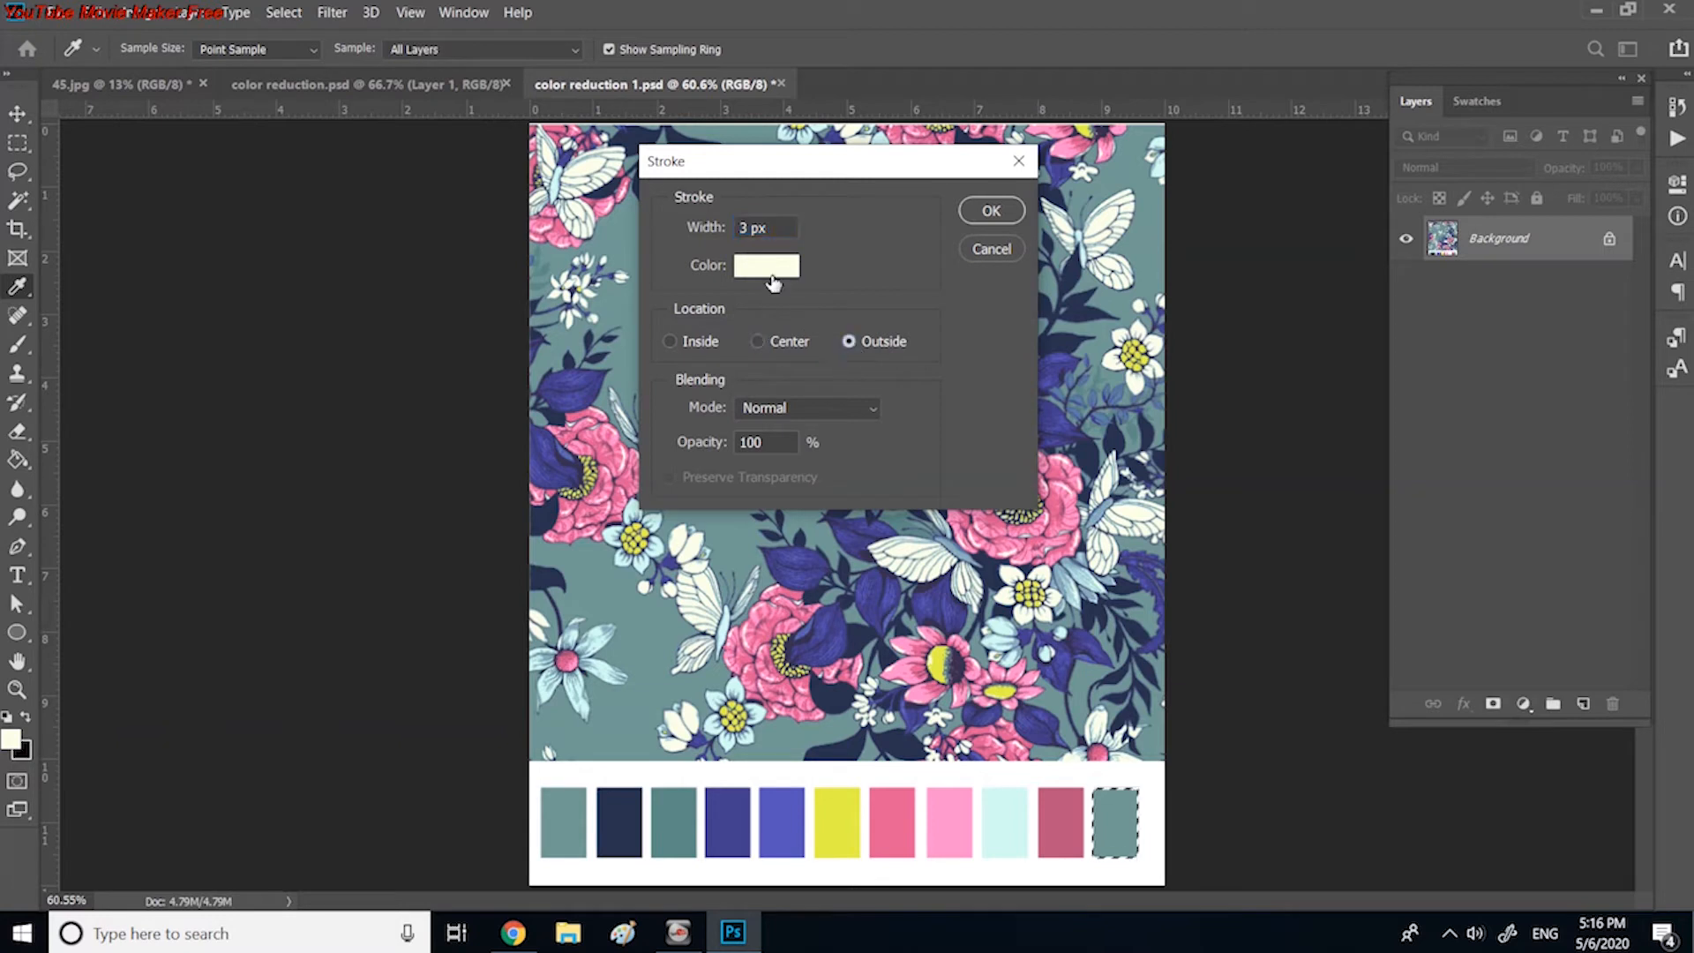
Step: Set the stroke colour to pure black (000000) and apply the outline to the selected swatch
click(784, 275)
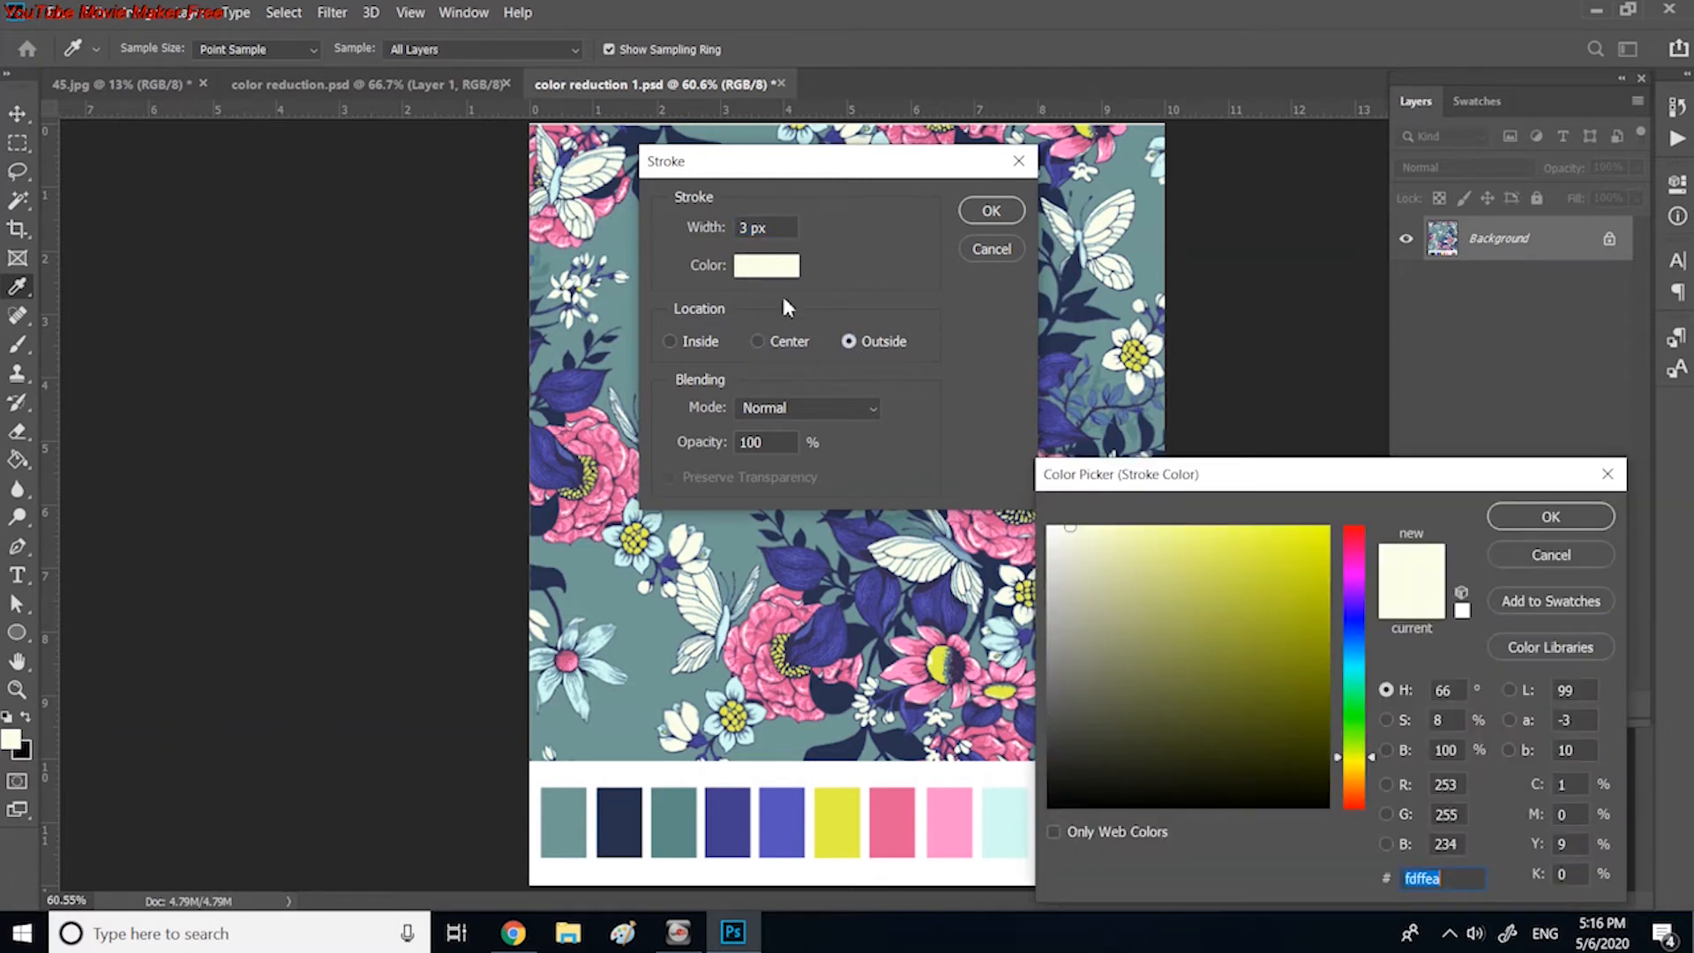
click(1048, 805)
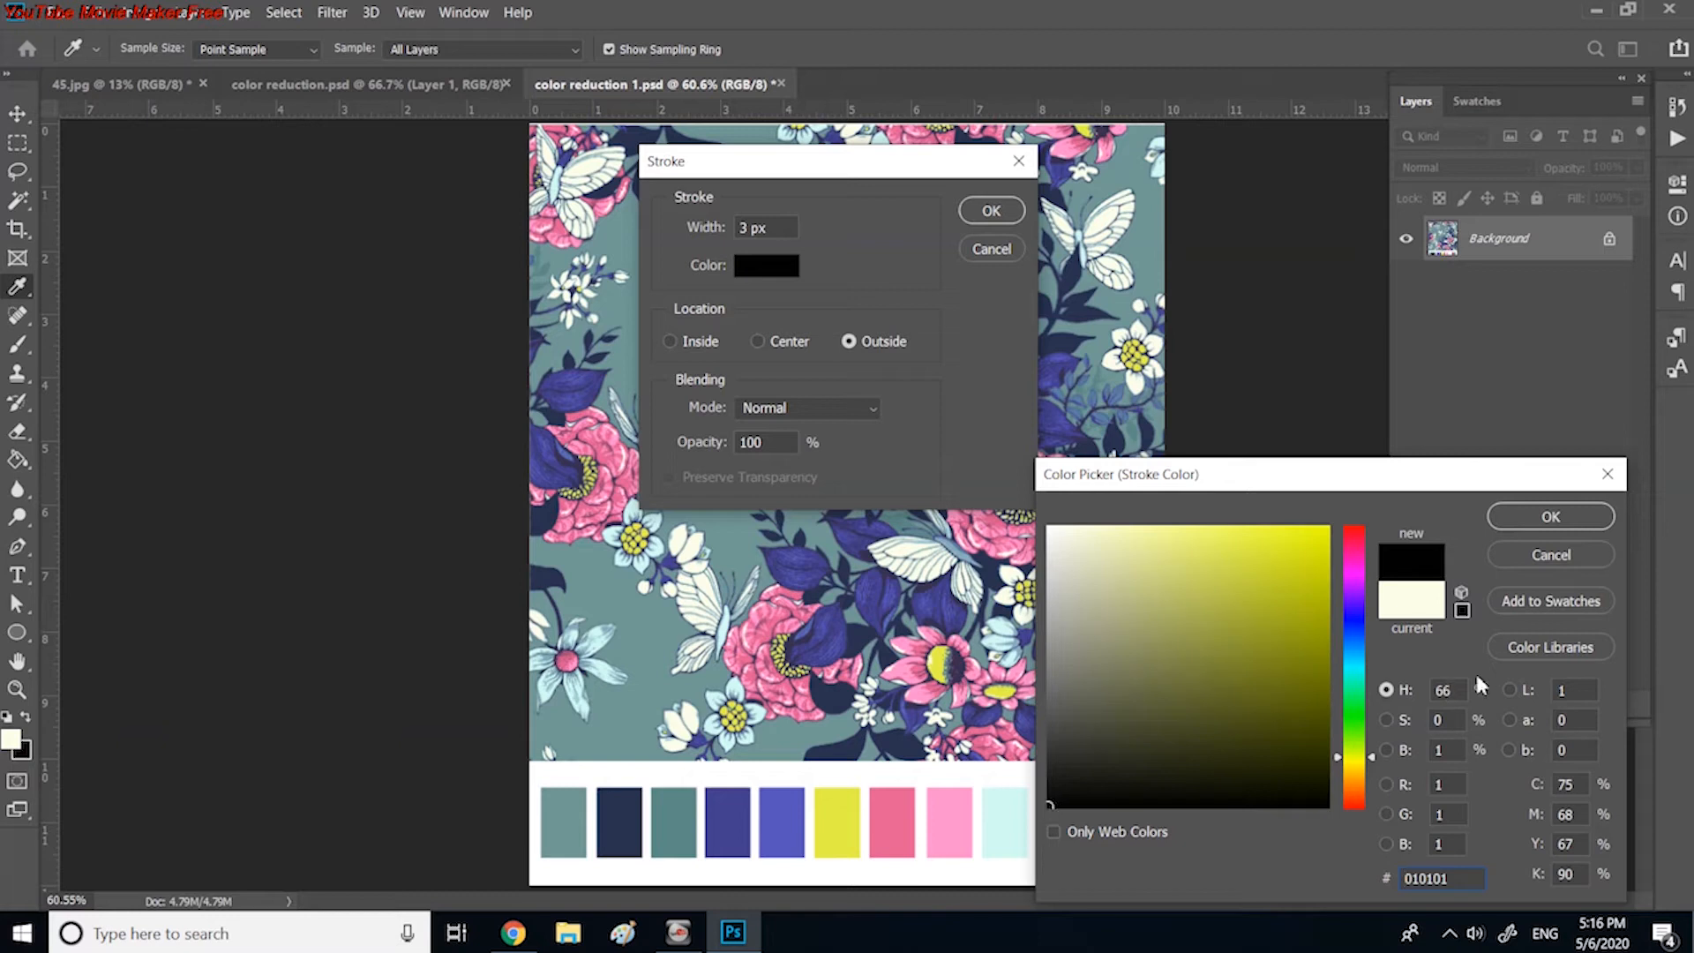
double_click(1455, 694)
text(0)
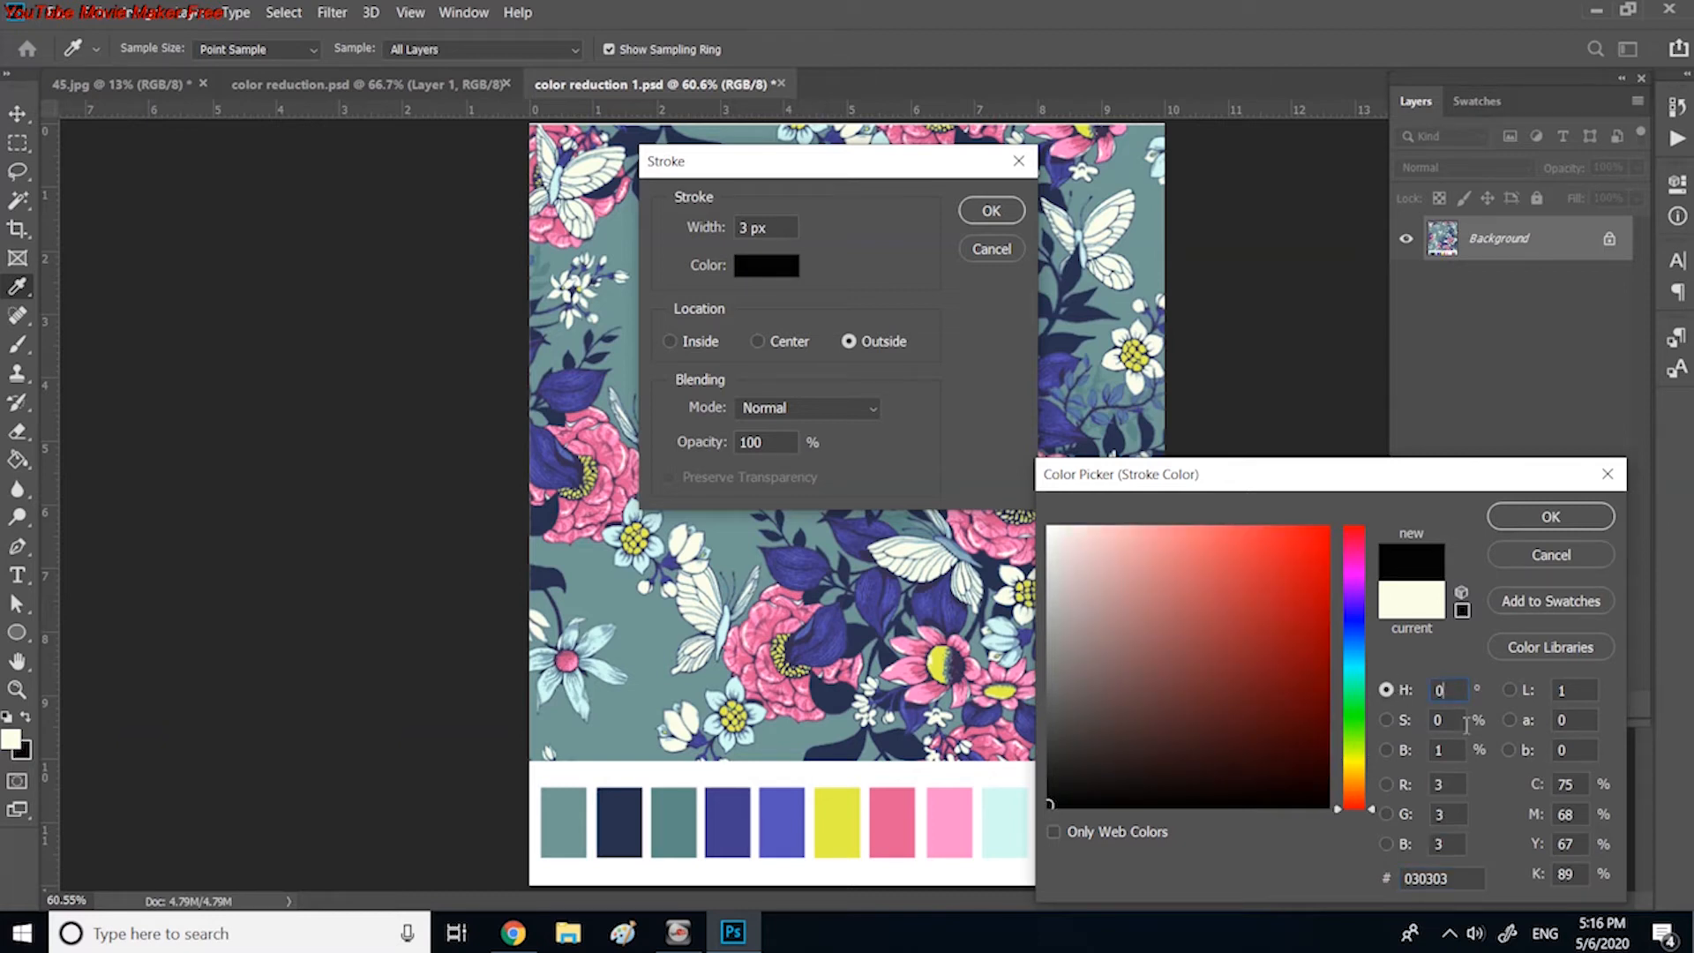
double_click(1437, 751)
text(100)
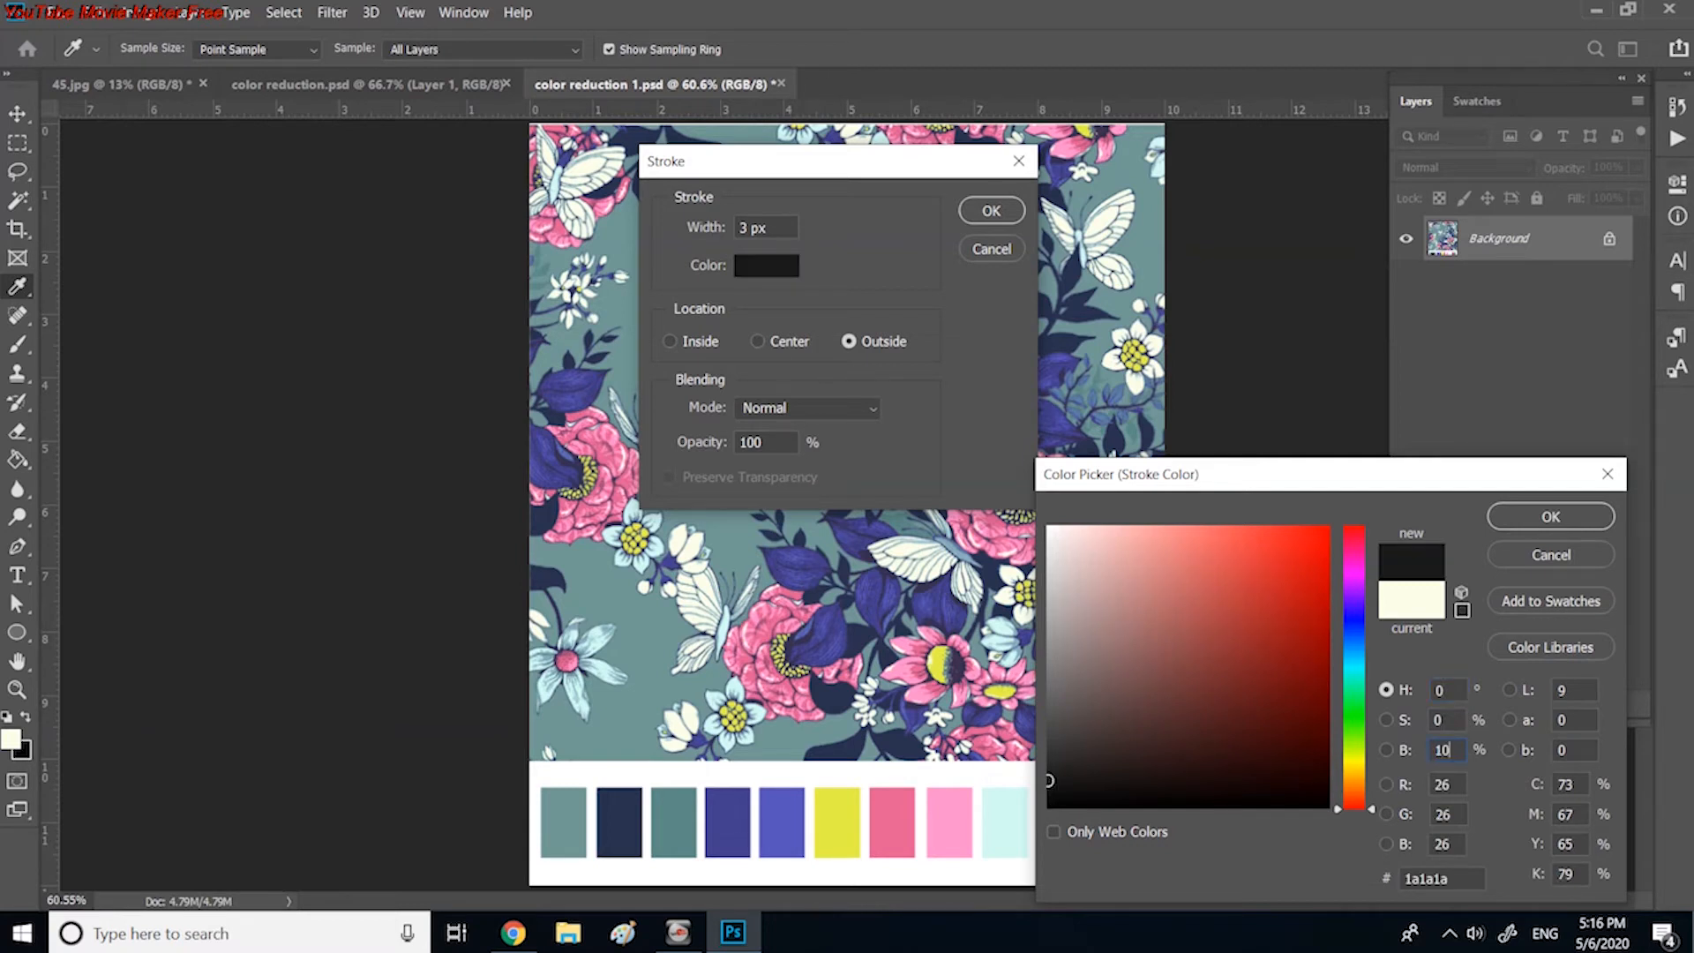
drag(1460, 752, 1390, 760)
text(0)
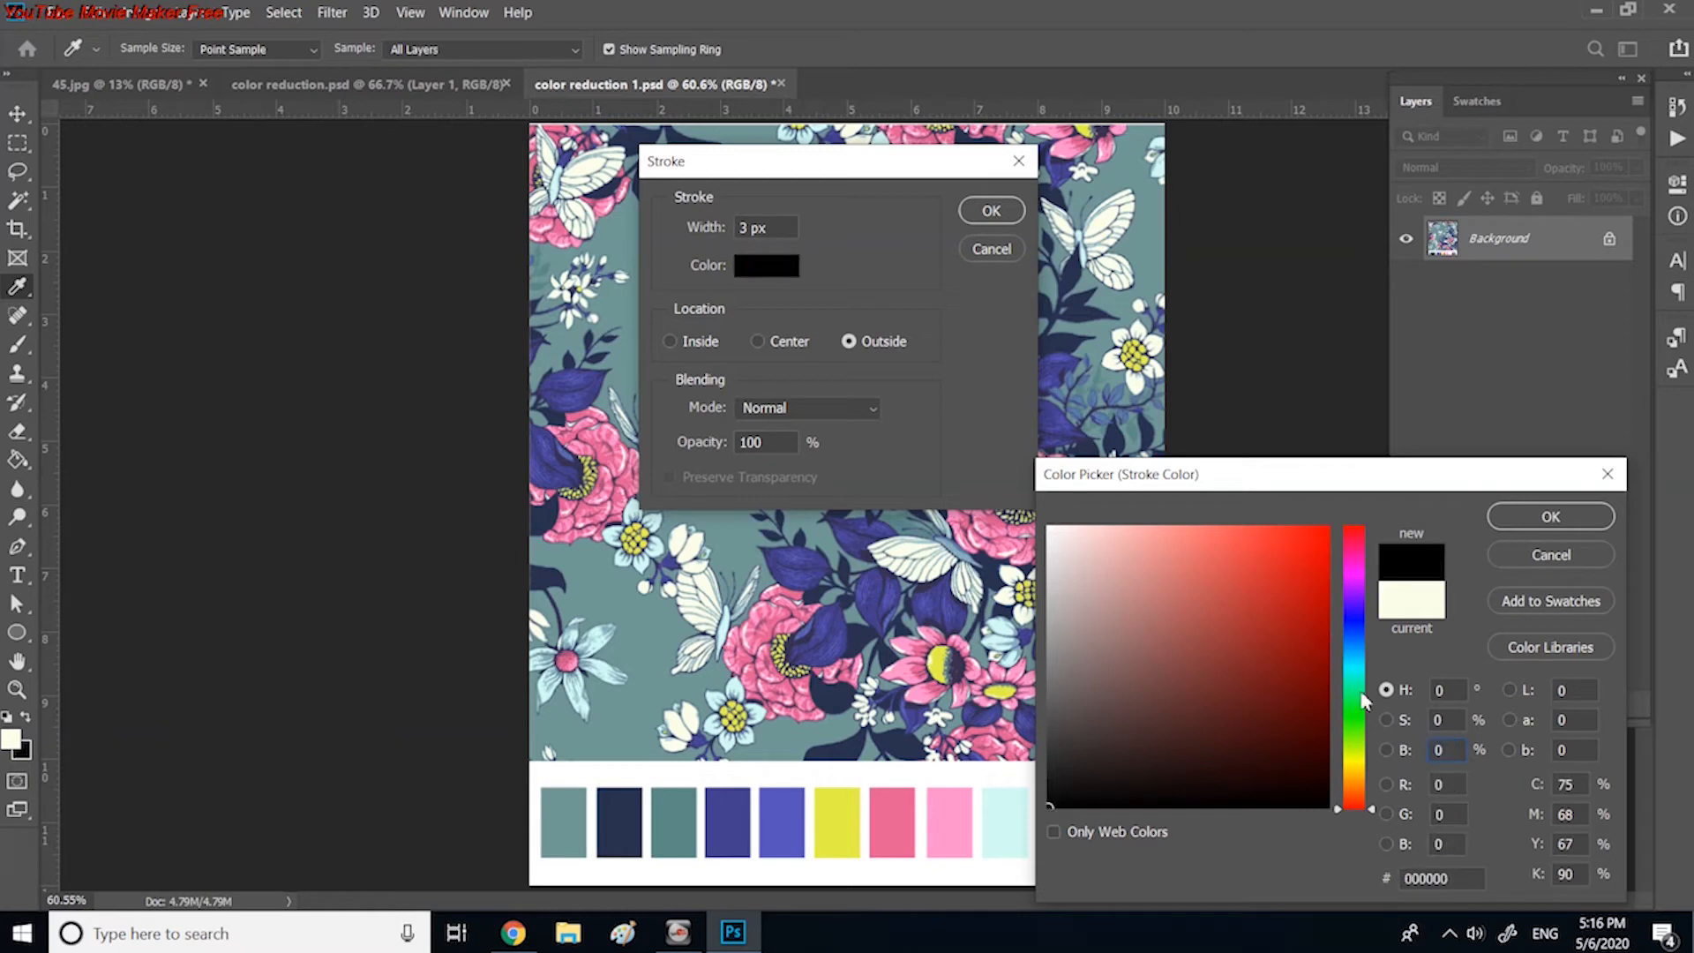
click(1519, 518)
click(991, 212)
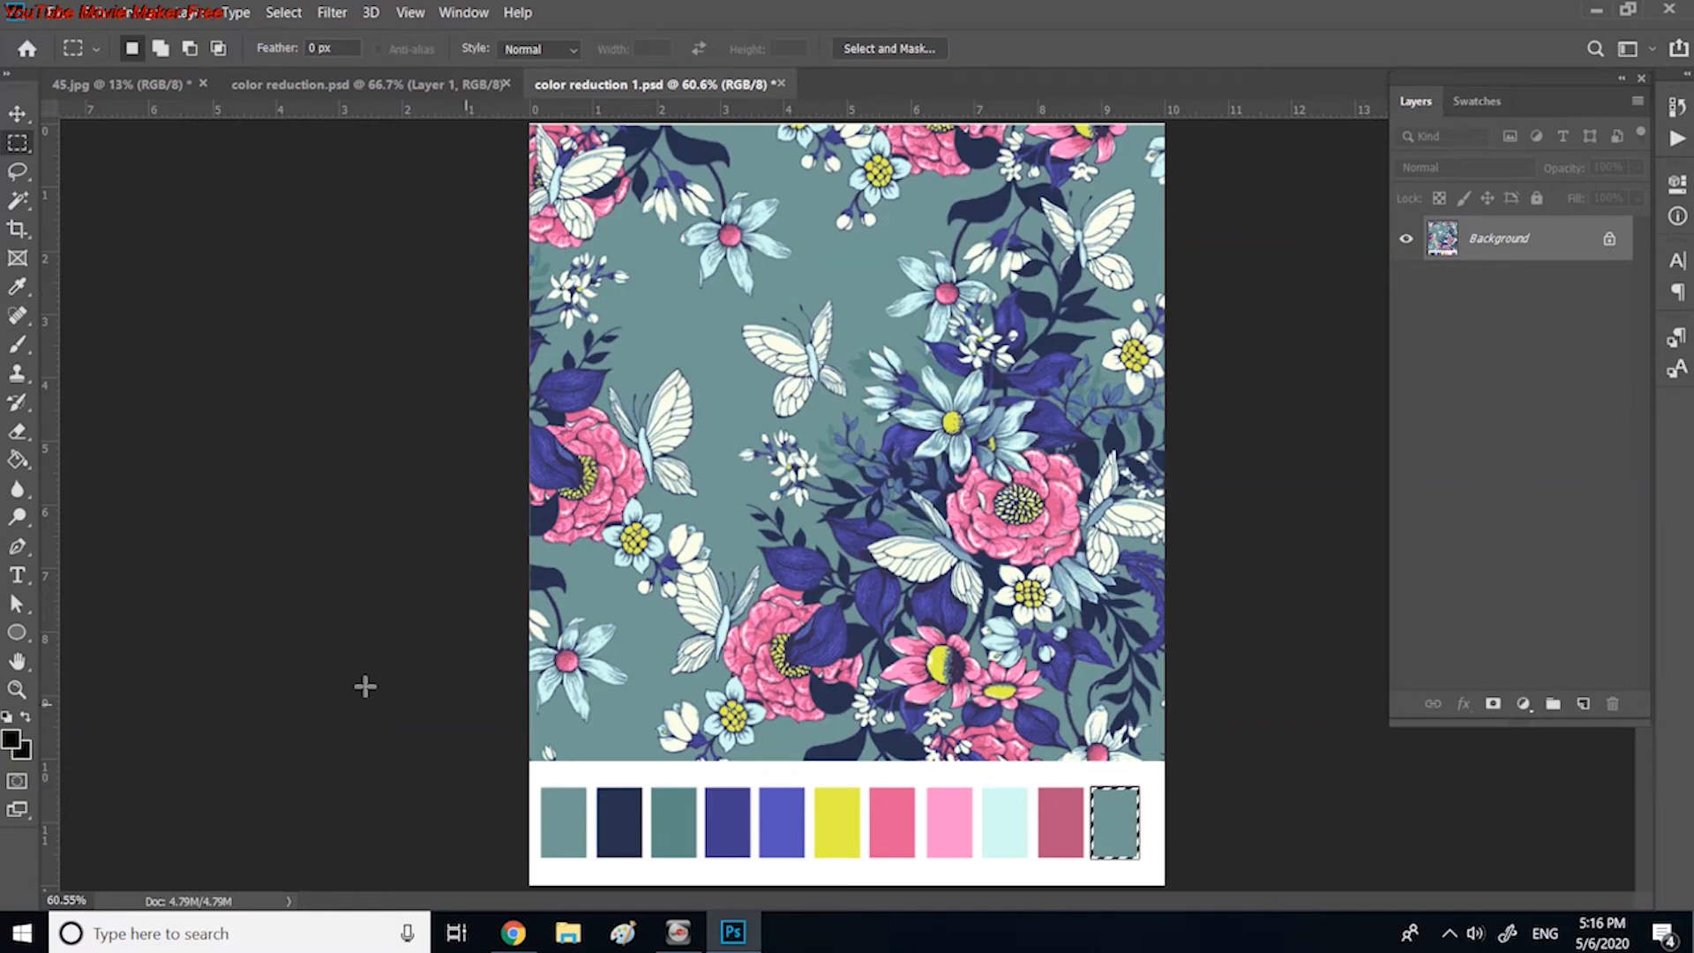
Step: Fill the outlined eleventh swatch with cream white sampled from the upper-left butterfly and clear the selection
click(16, 286)
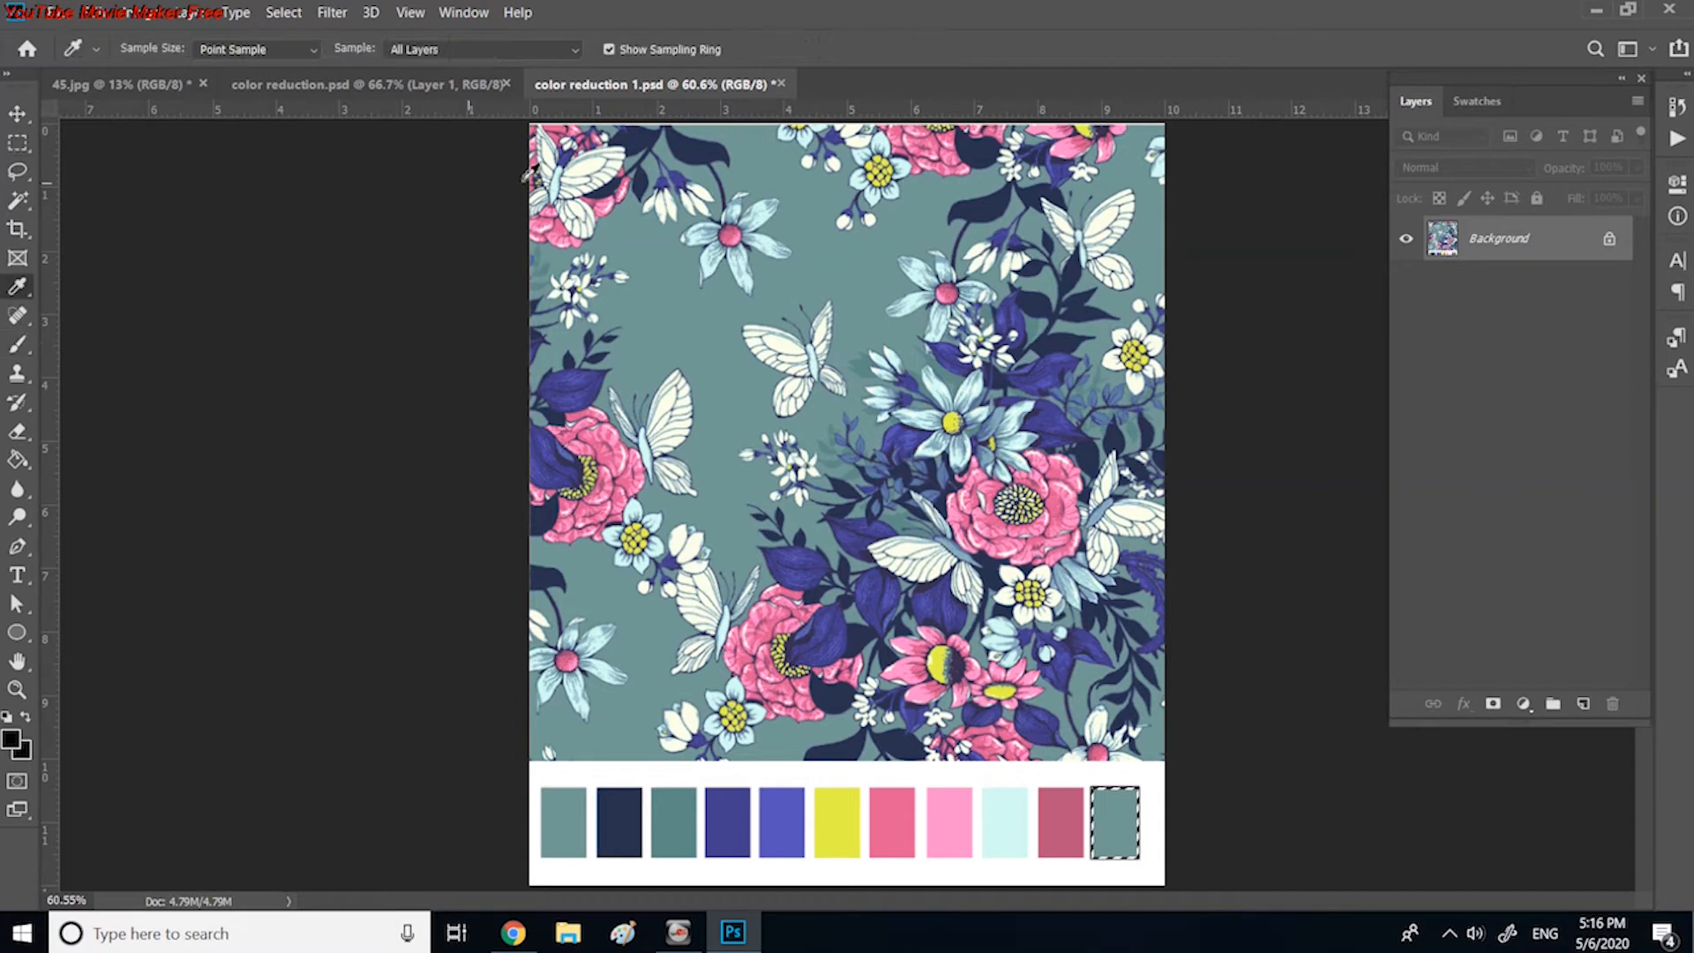
click(605, 157)
click(16, 465)
click(1113, 825)
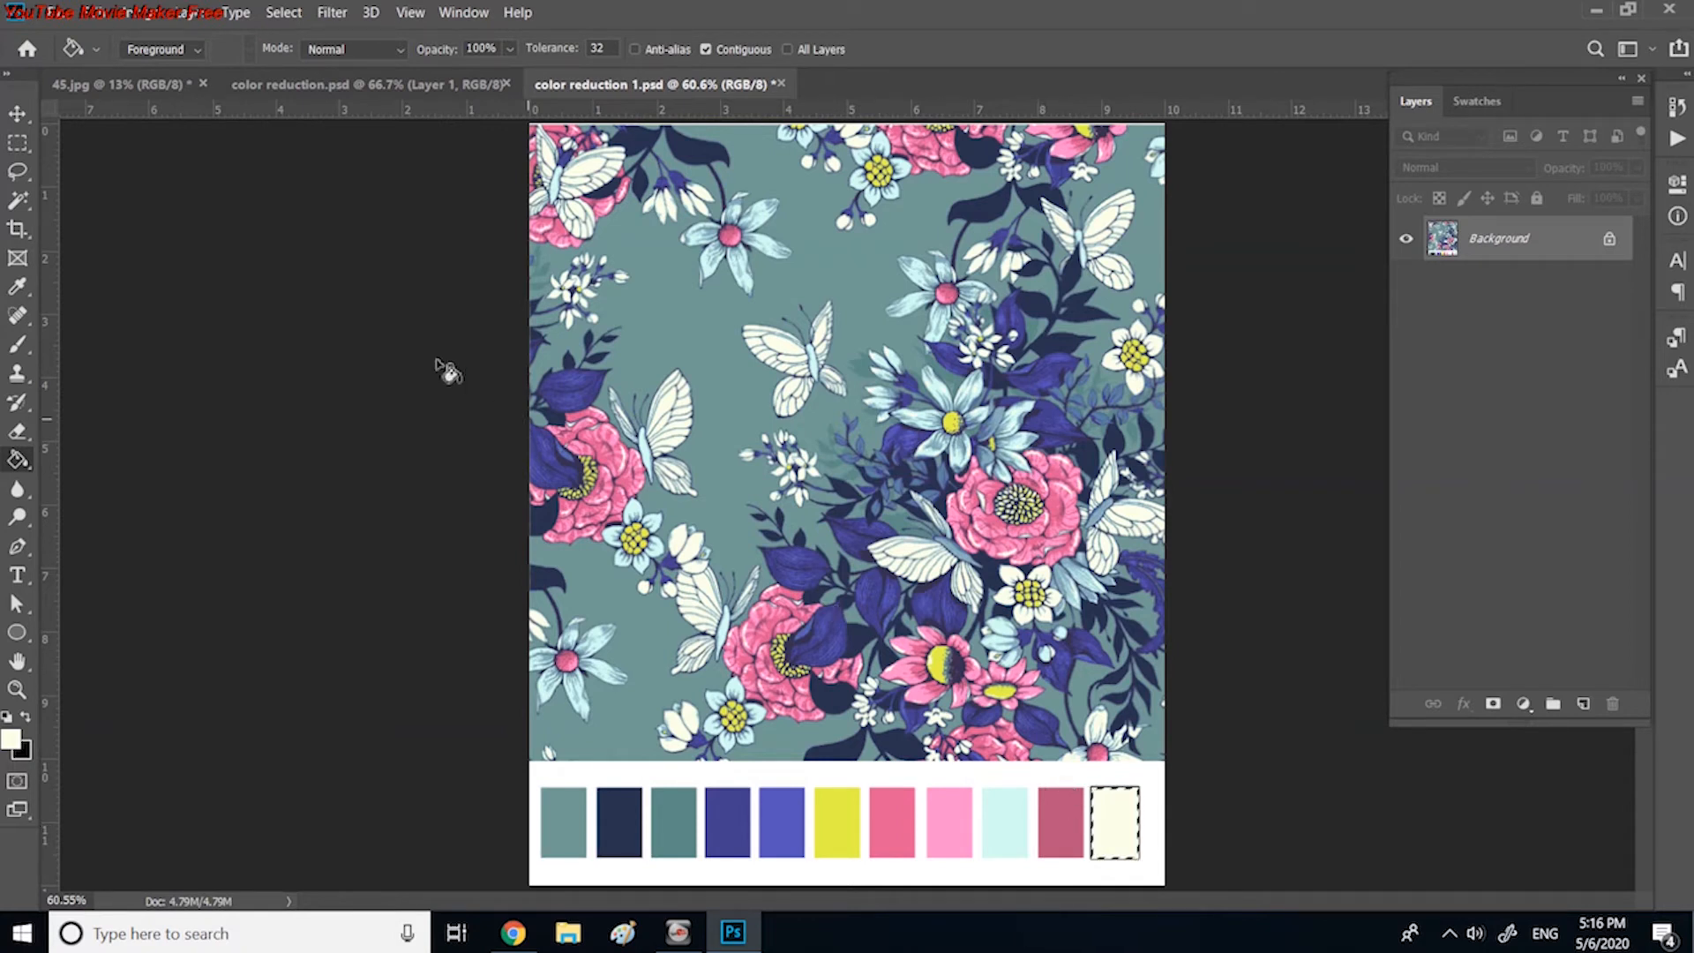
click(281, 14)
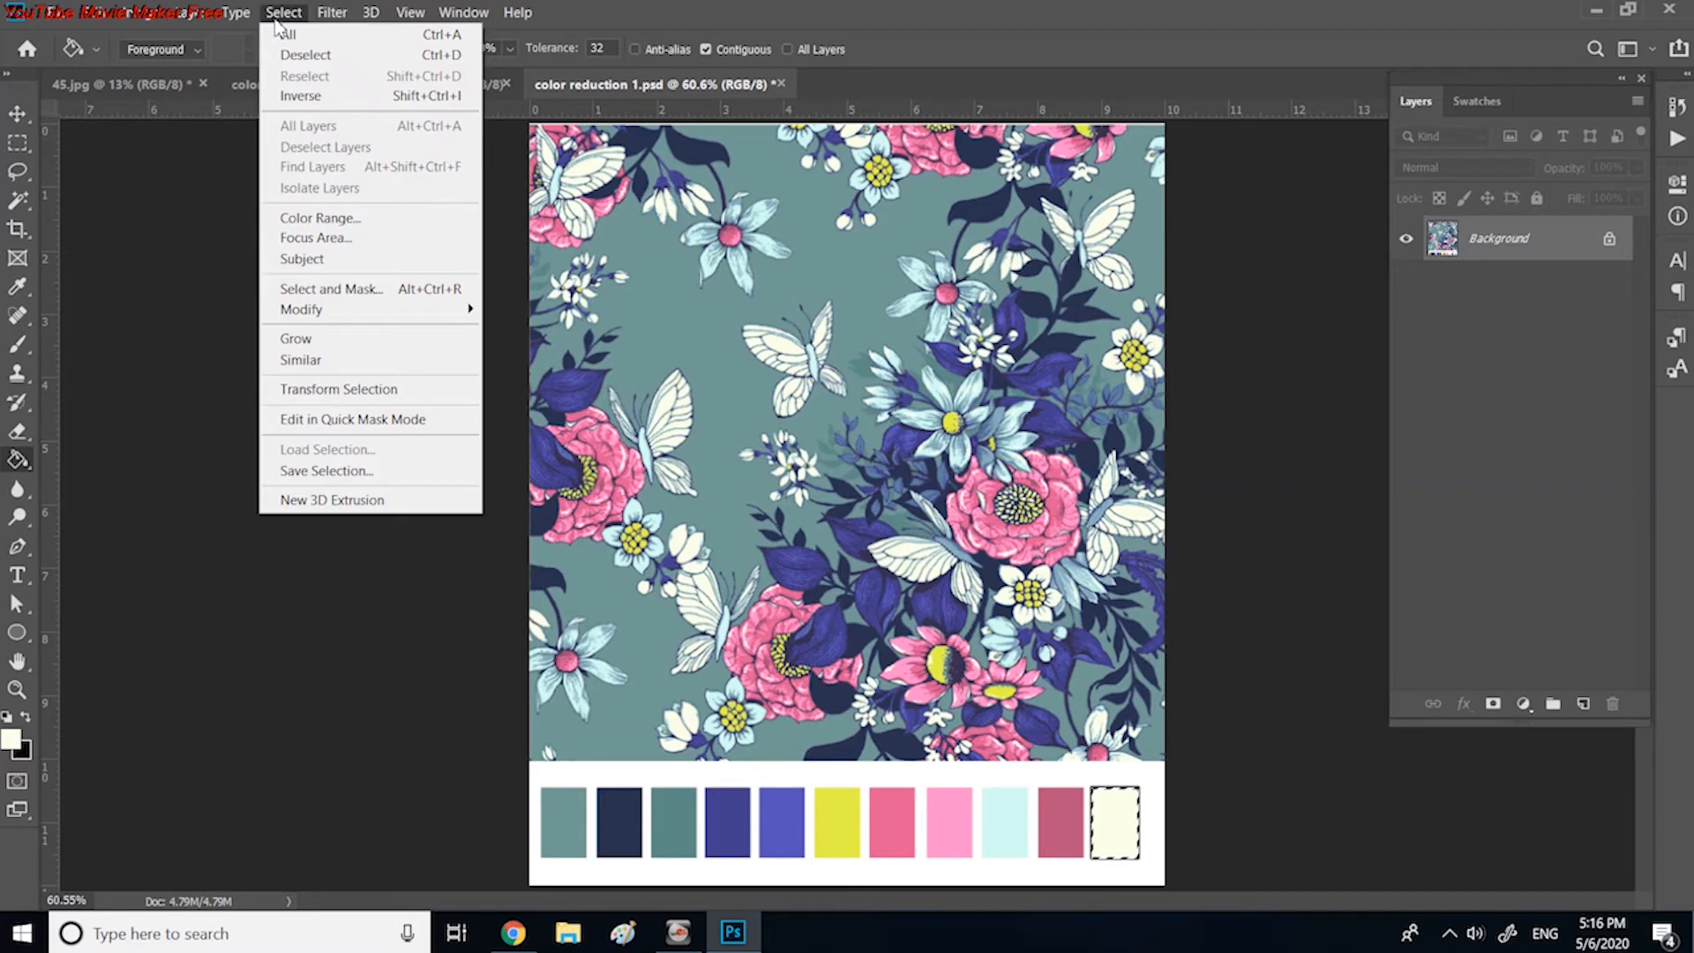
click(296, 55)
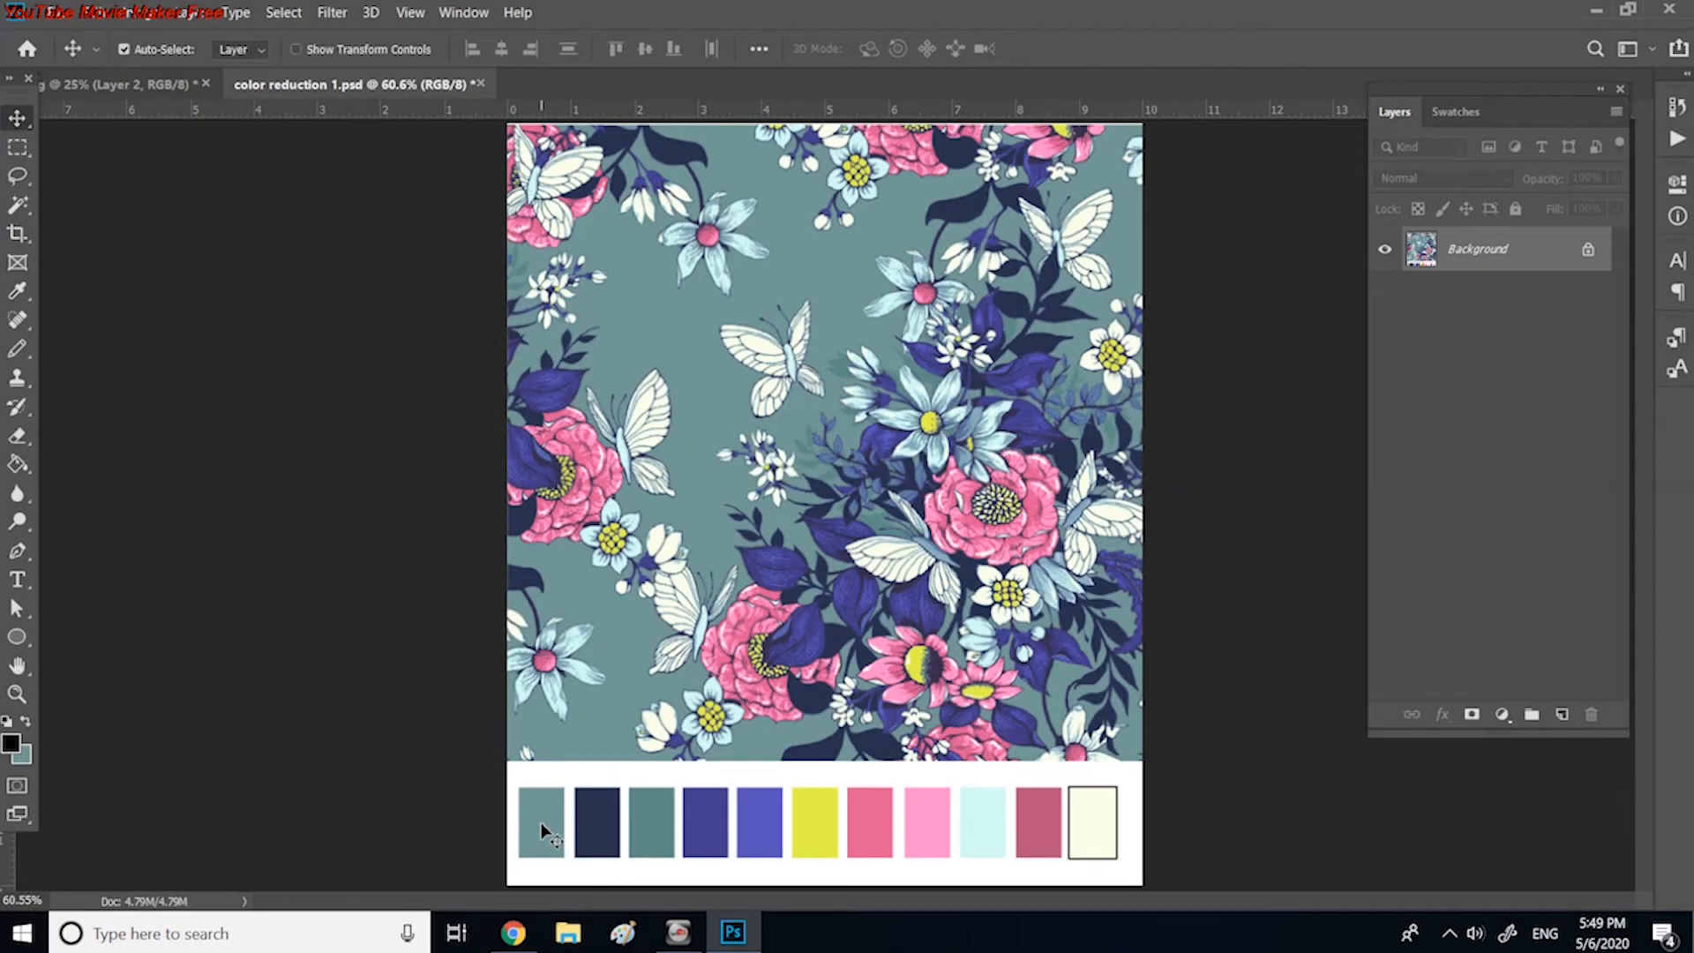
Step: Sample the first teal swatch and add its hex code, 729996, as a text label just above it
click(18, 292)
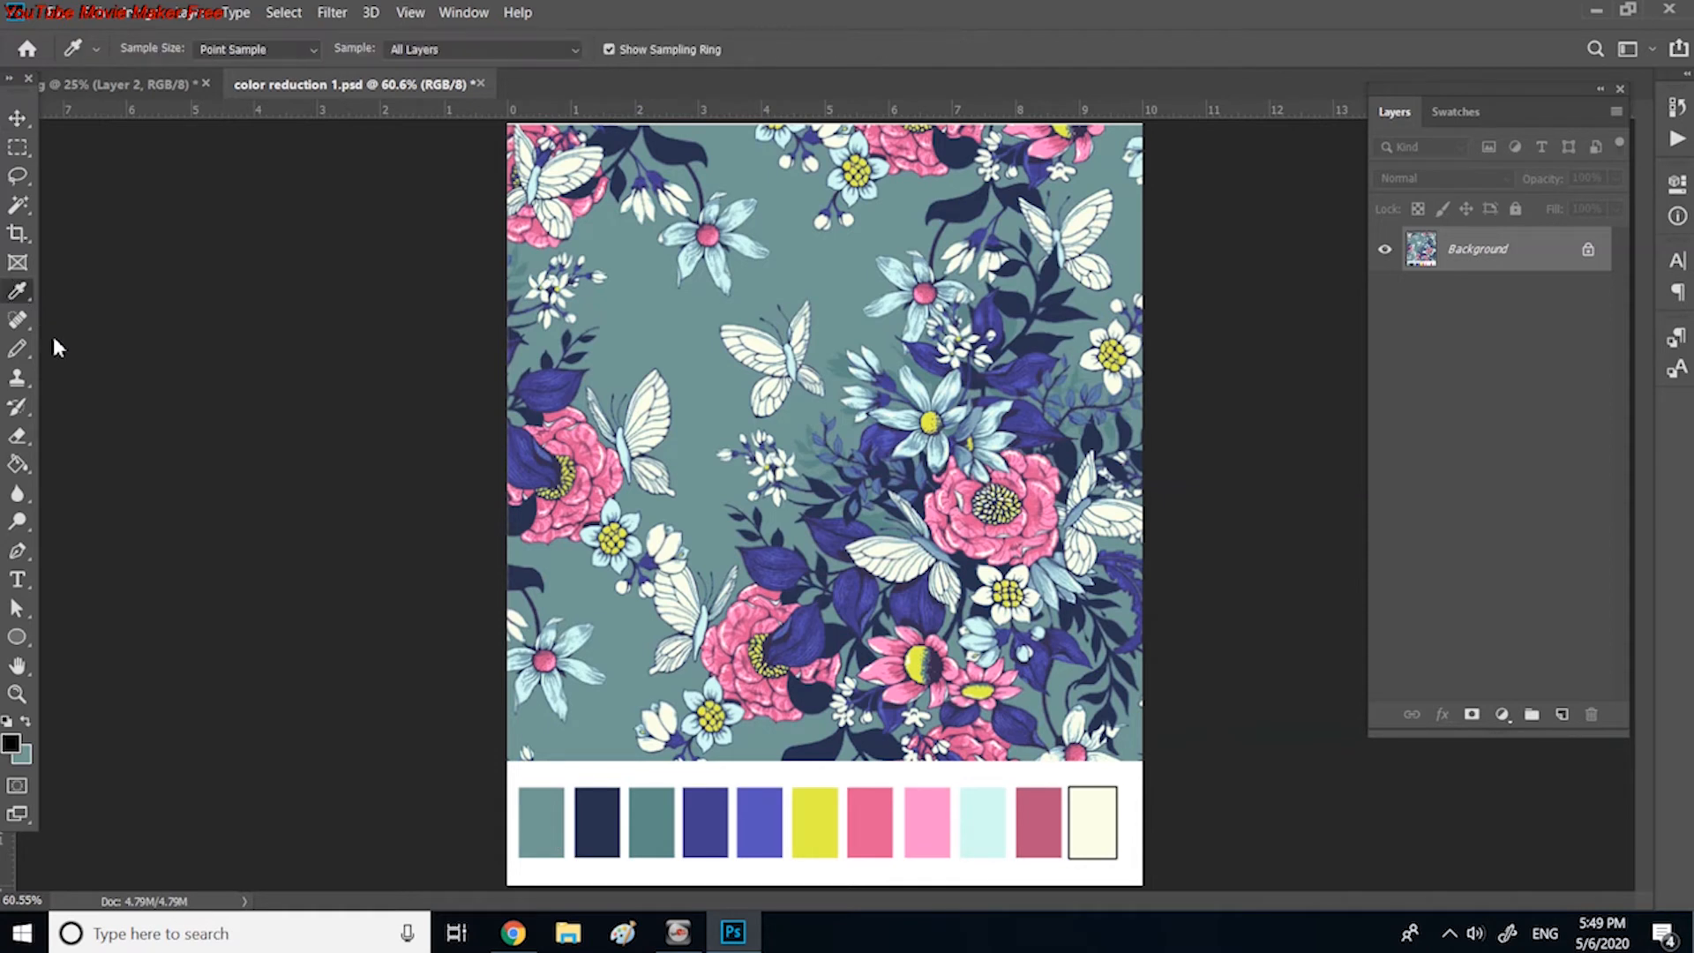
click(562, 815)
click(11, 748)
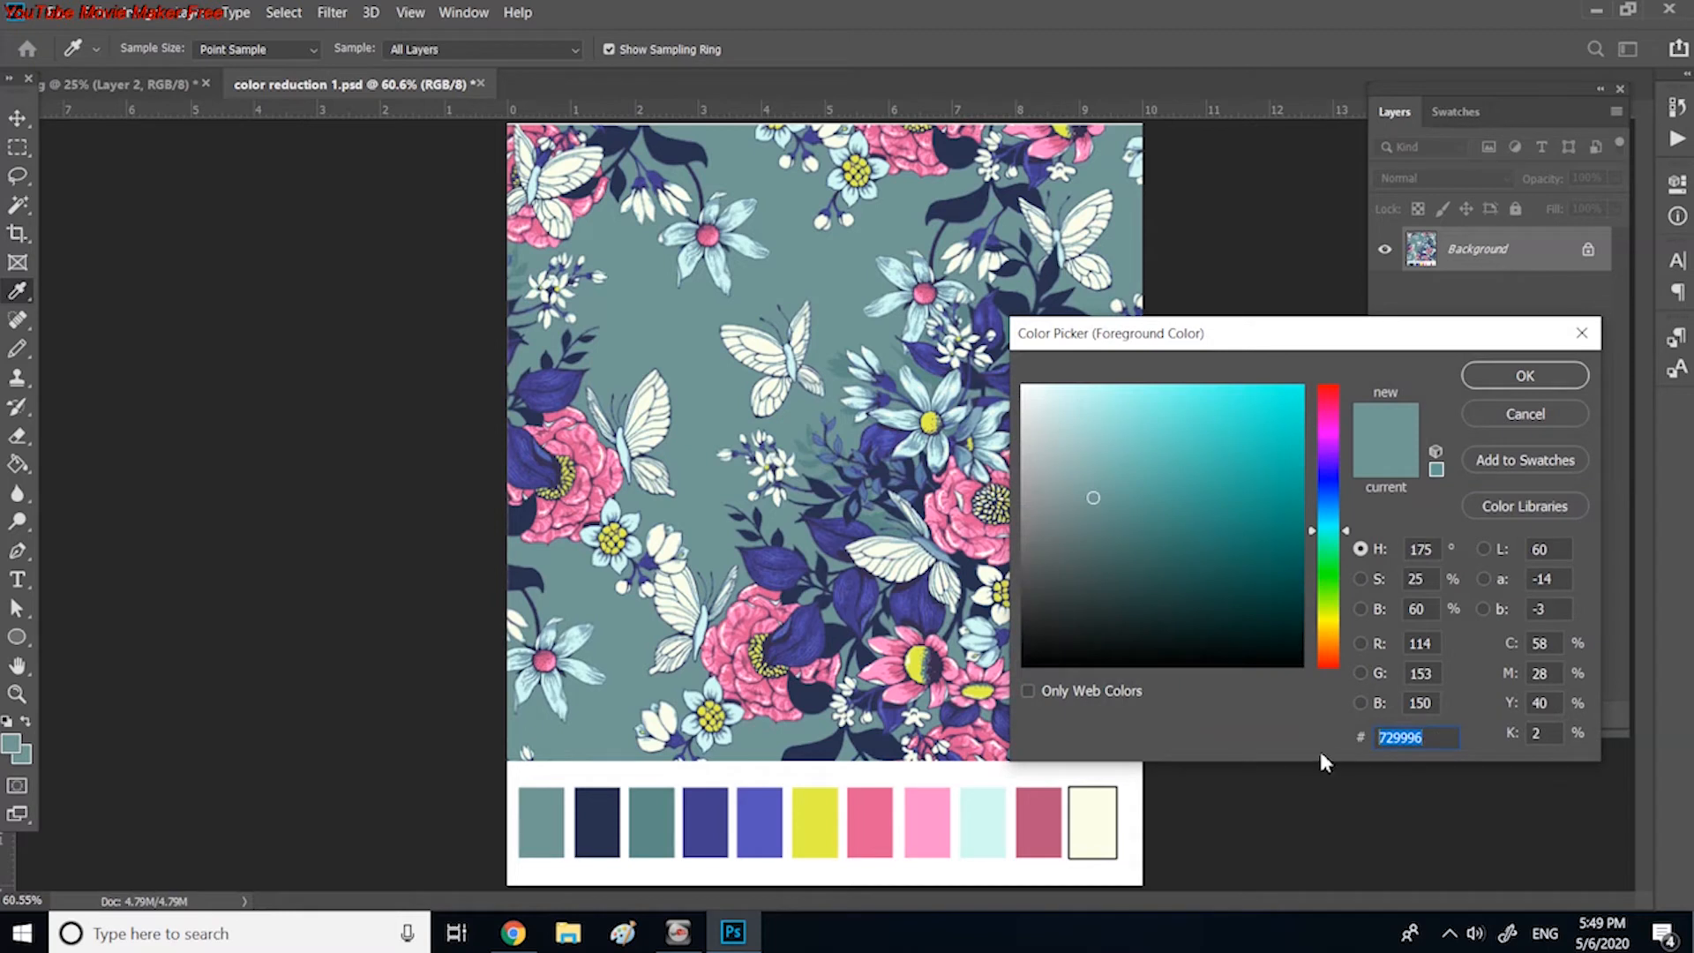
click(1510, 388)
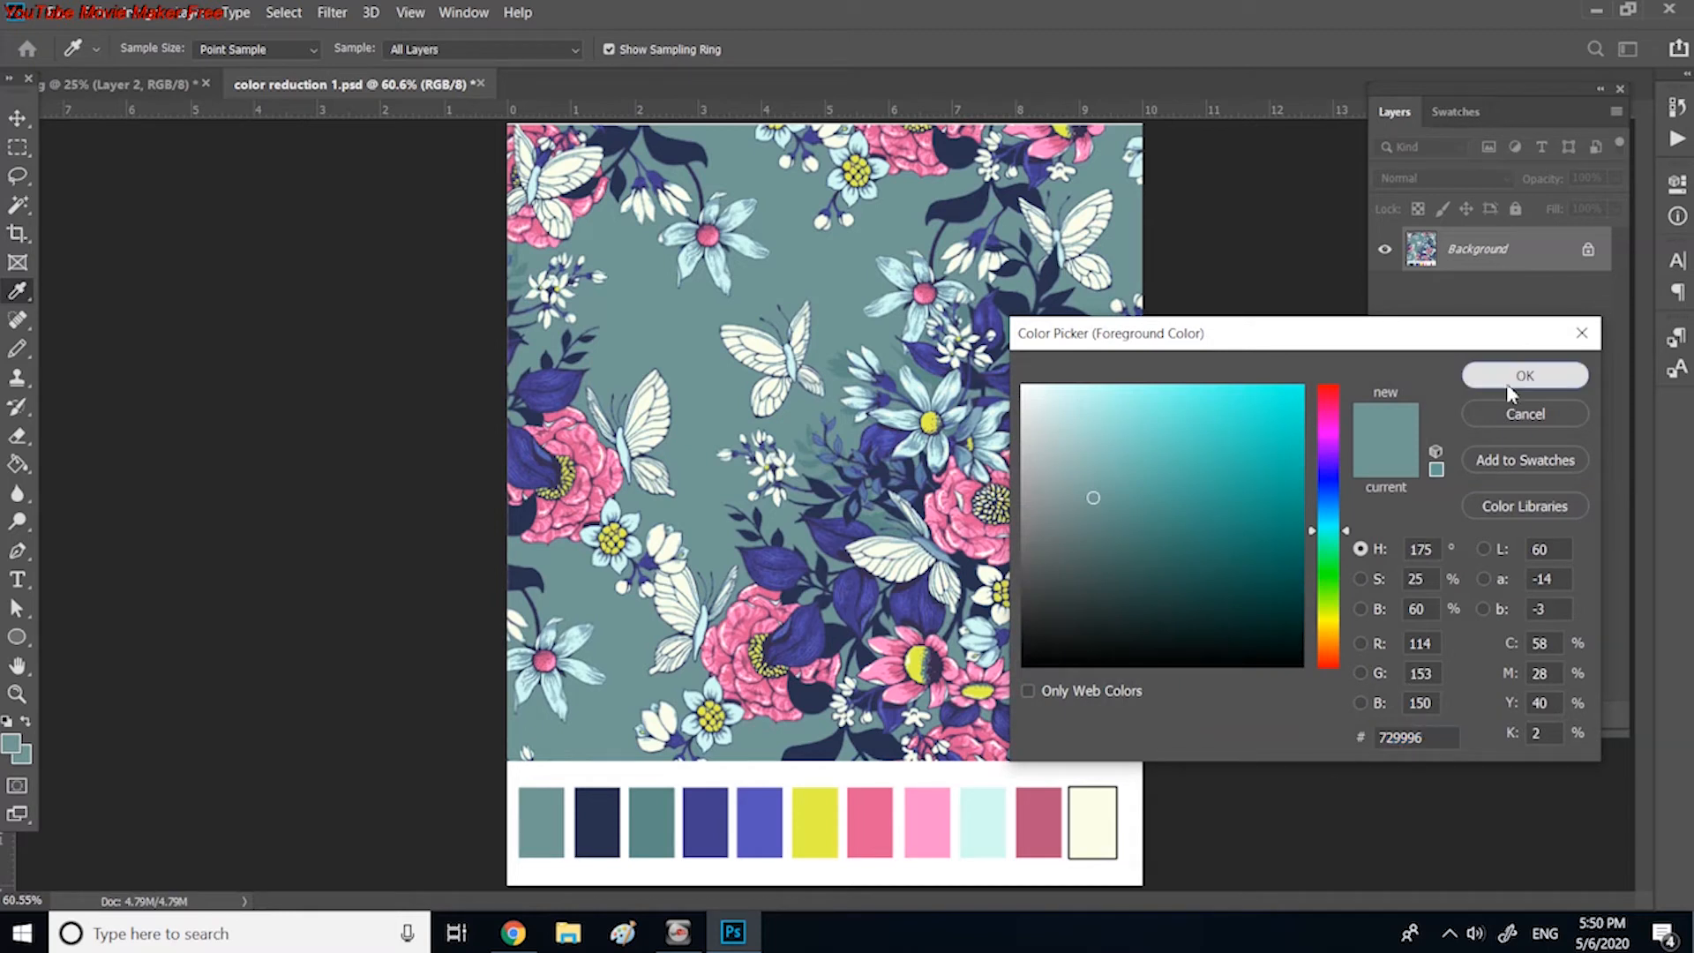
click(20, 581)
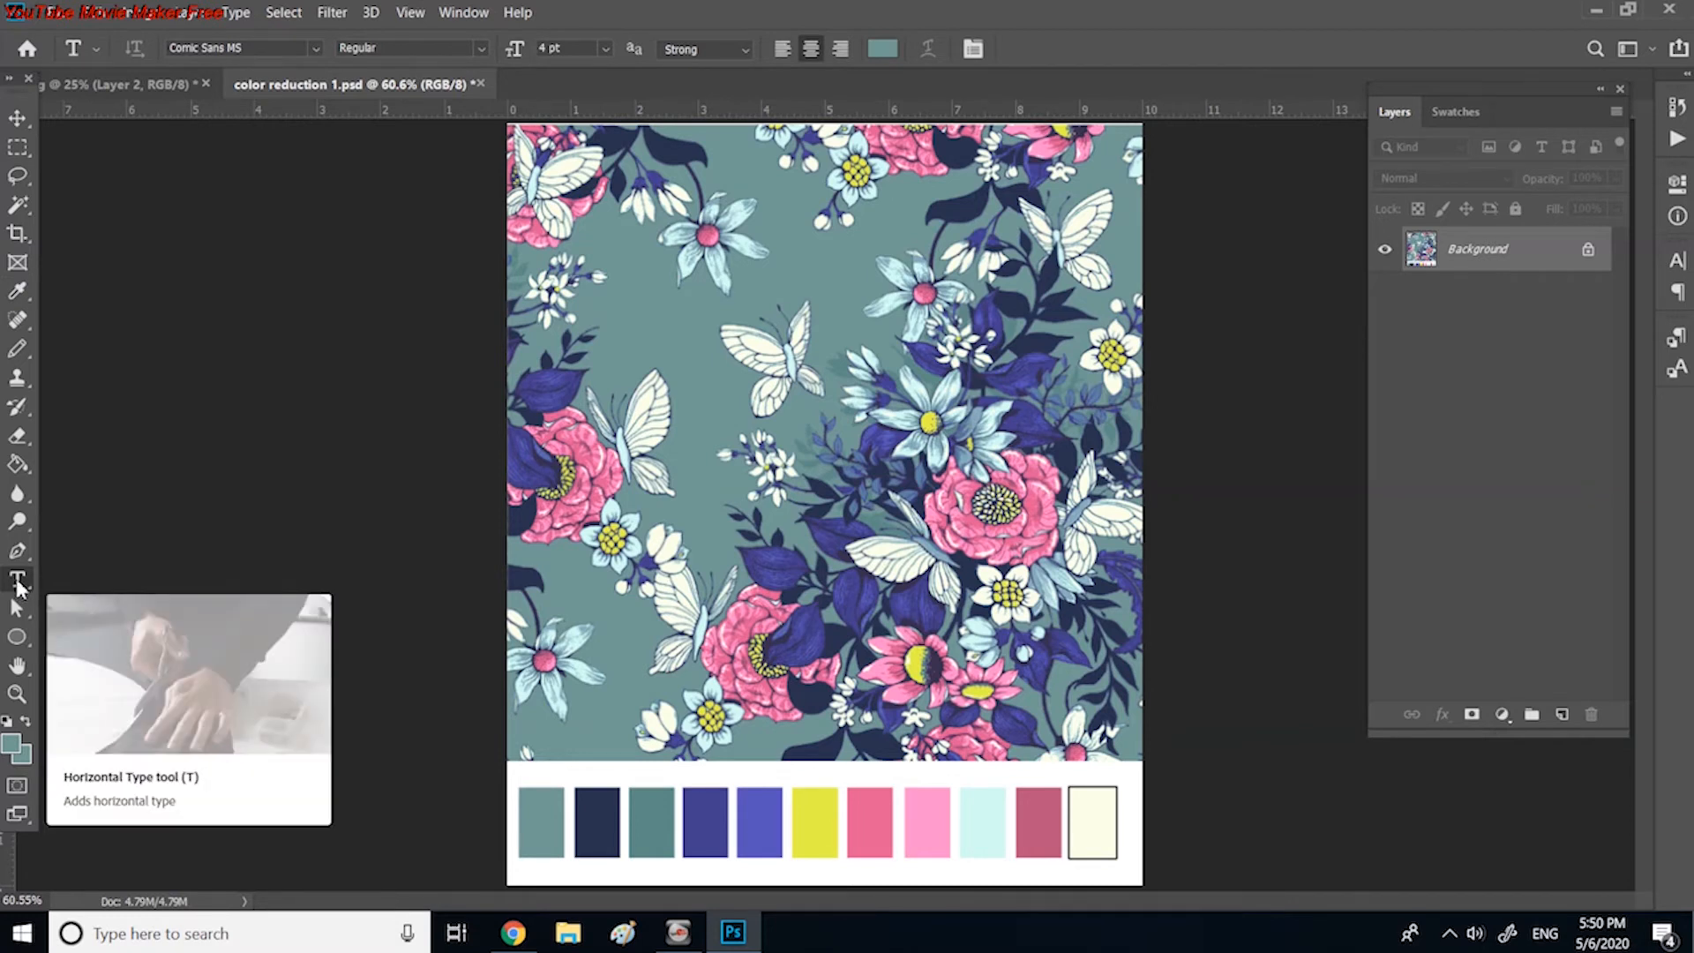
click(535, 777)
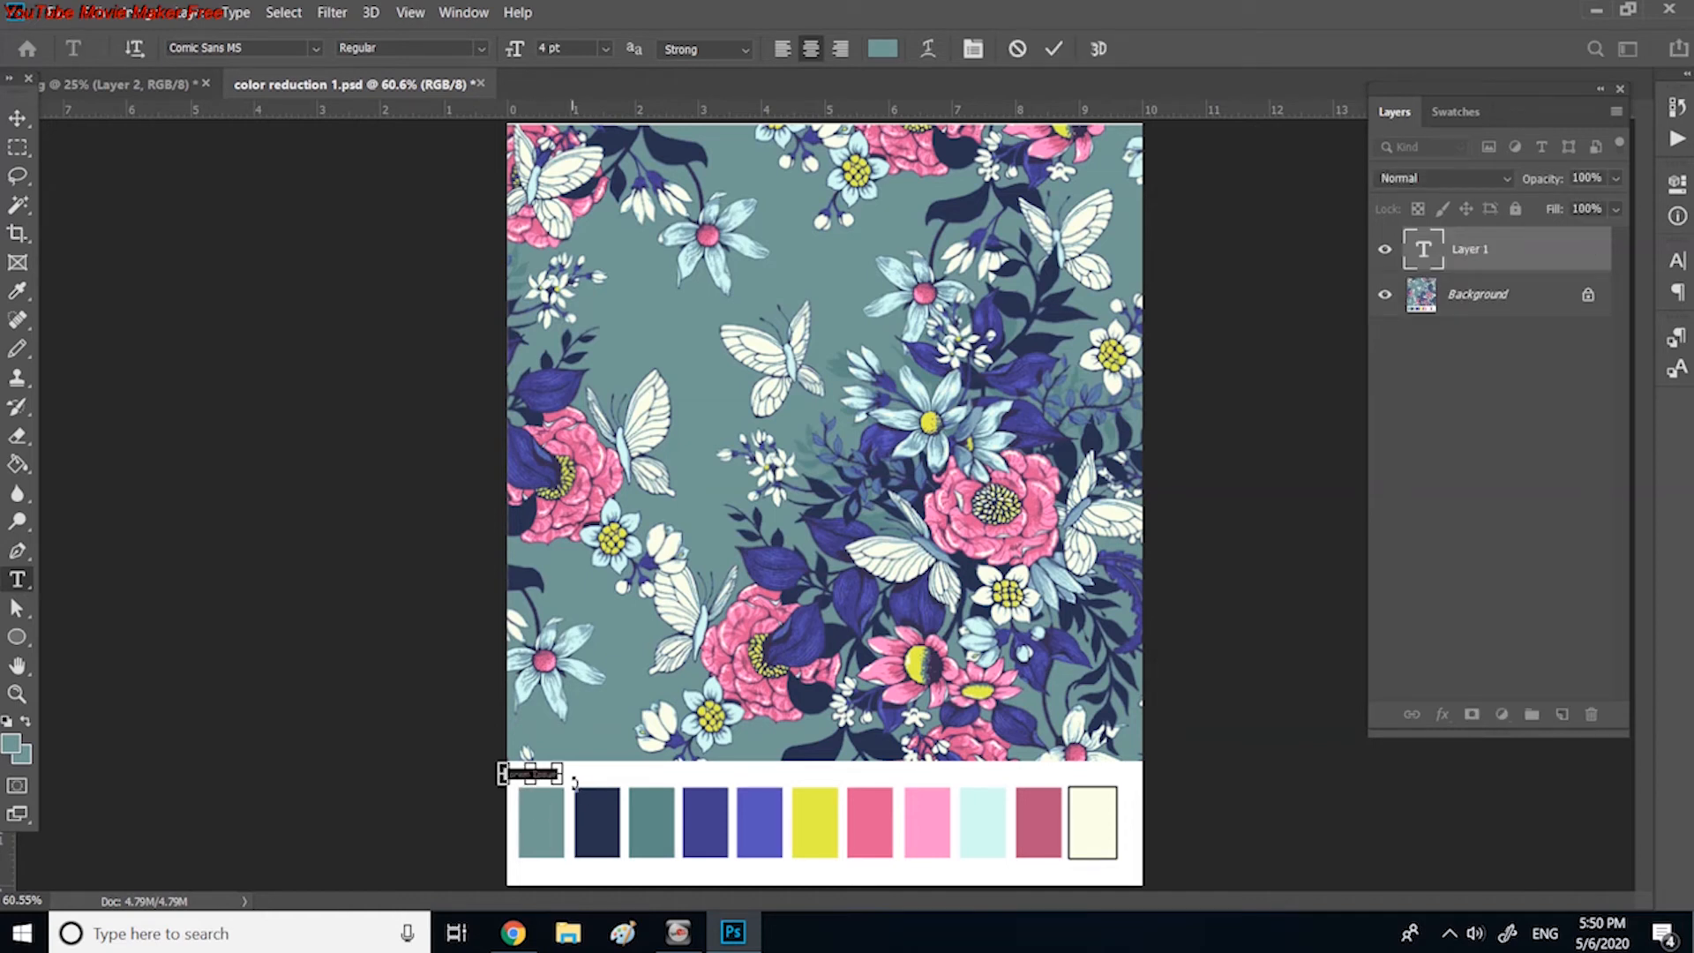
text(729898)
Step: Change the 729996 label's text colour to black (000000)
drag(547, 774, 501, 778)
click(896, 54)
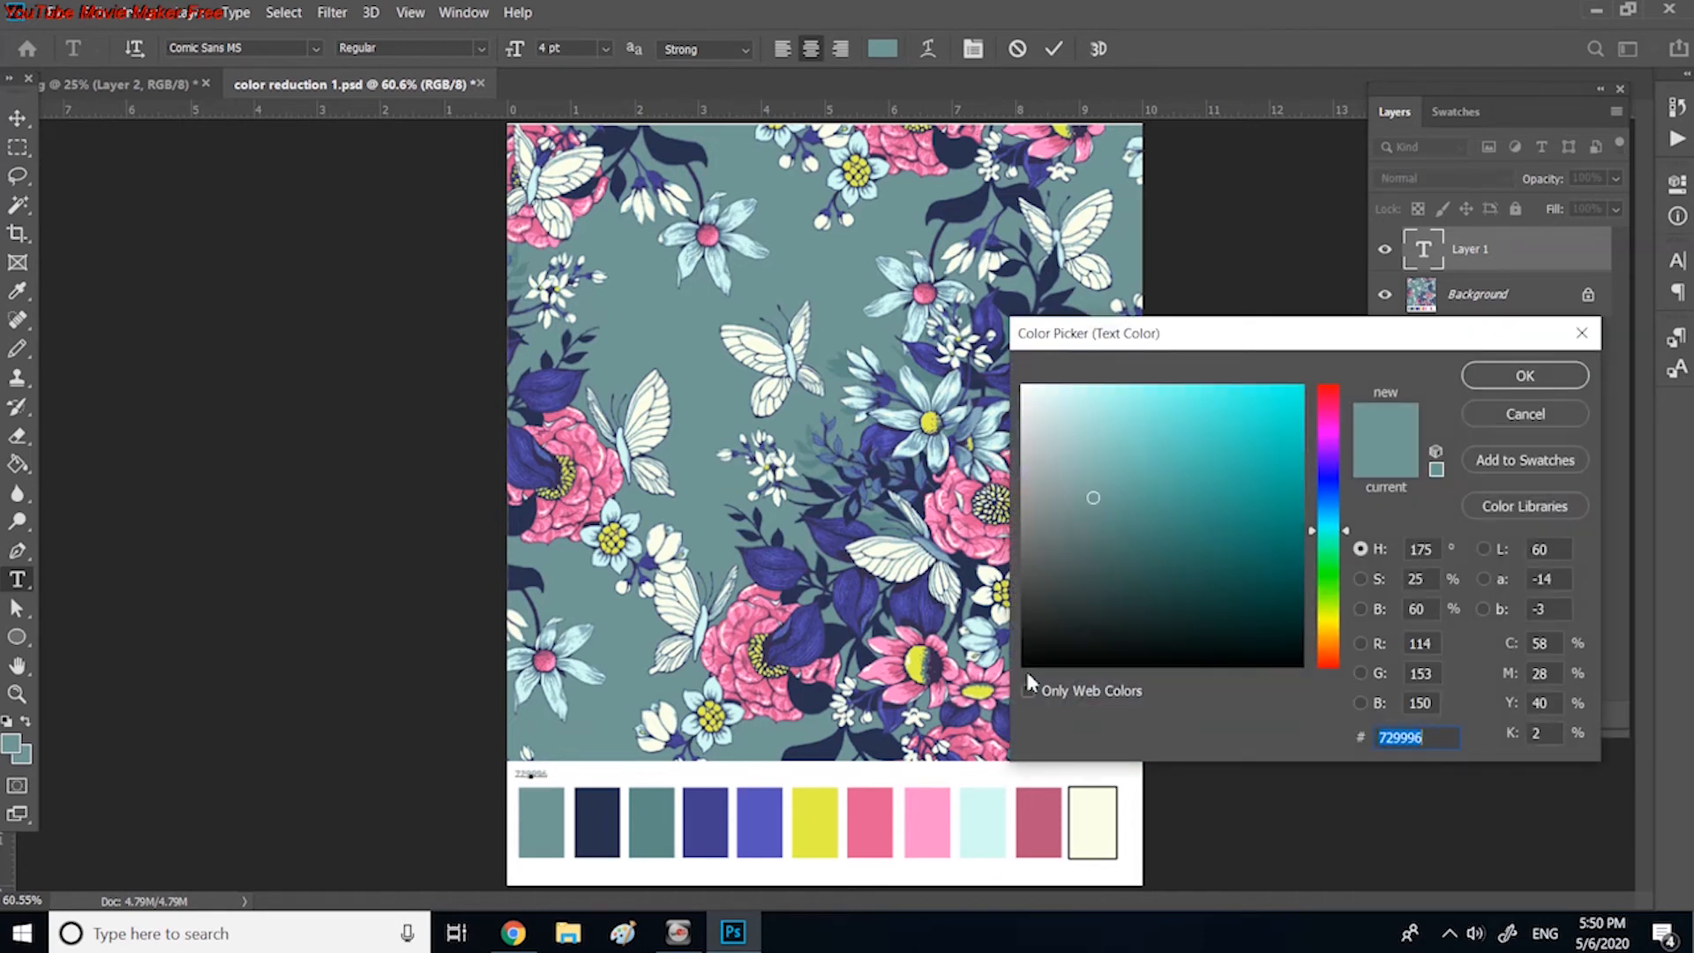
click(1028, 669)
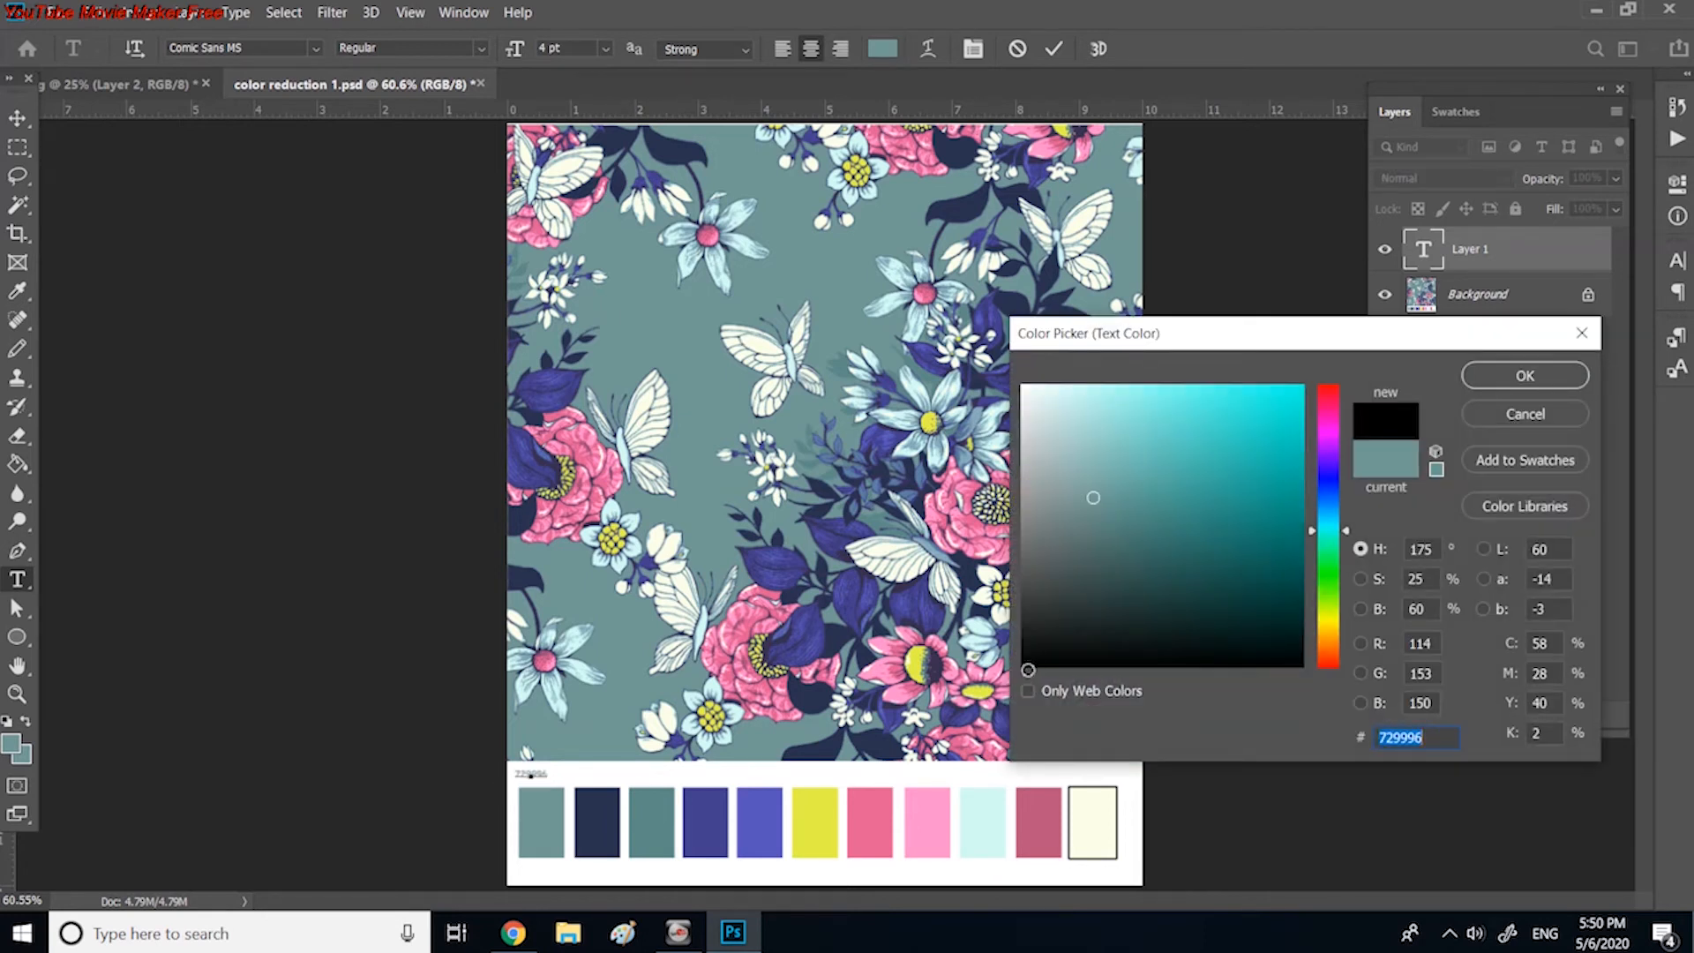
drag(1434, 553, 1343, 561)
text(0)
double_click(1415, 581)
text(0)
click(1487, 385)
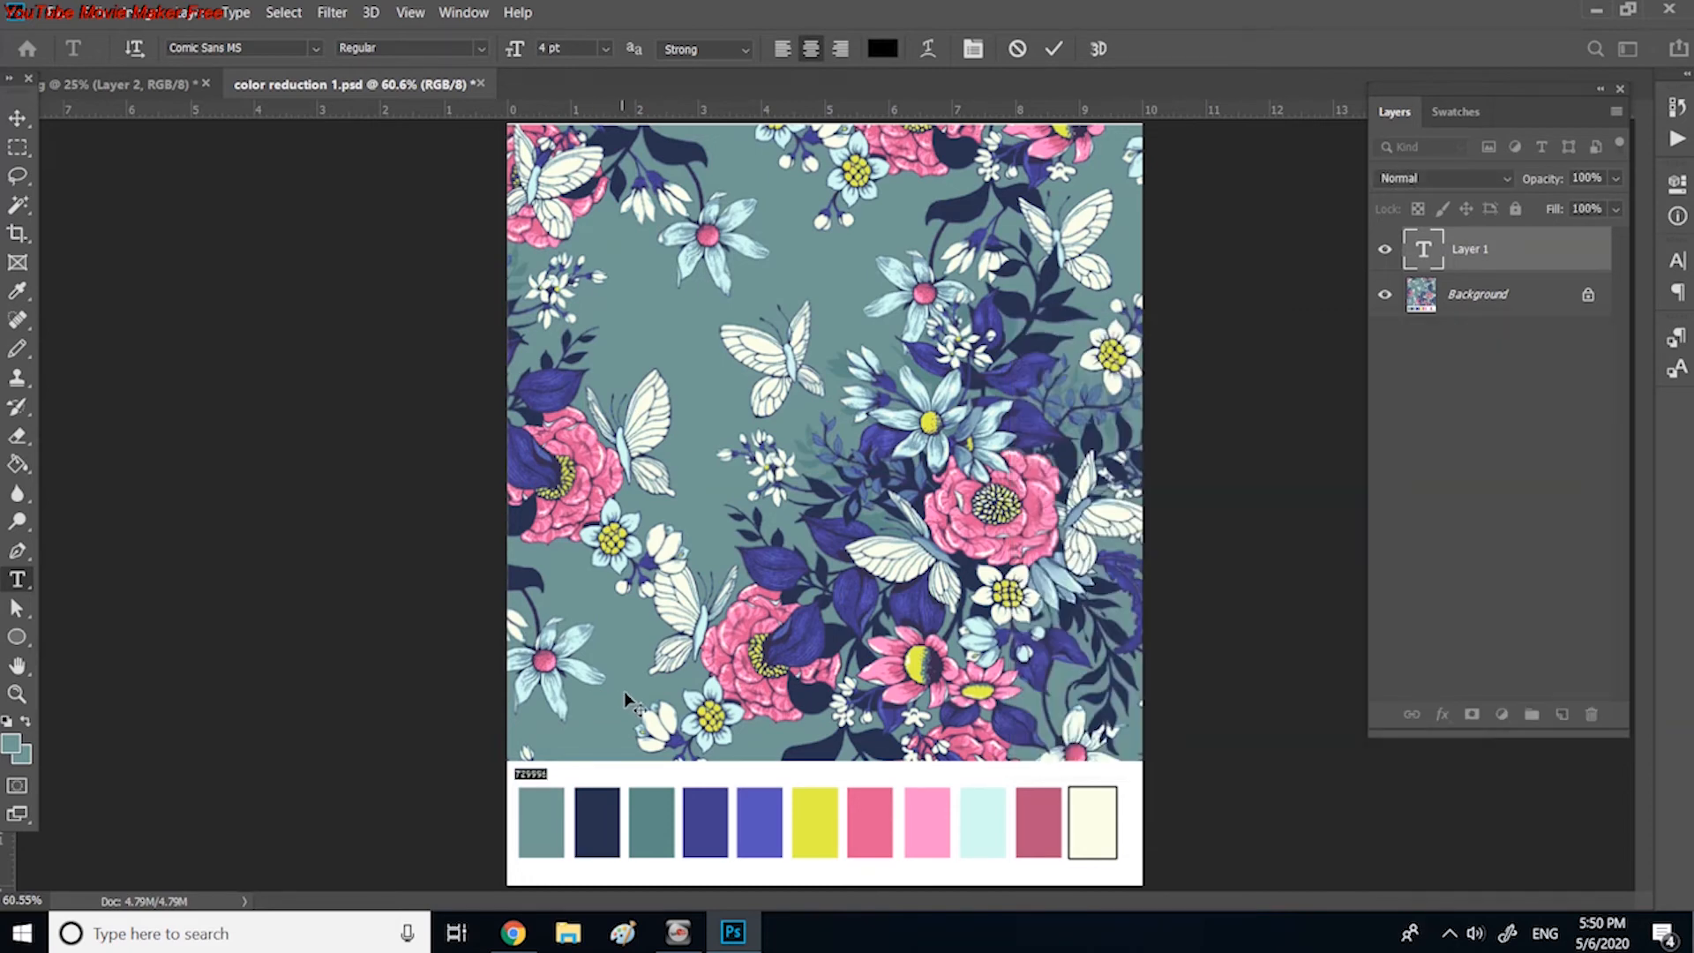
Step: Move the 729996 label inside the upper part of the first swatch and commit the text
key(ctrl+plus)
key(ctrl+plus)
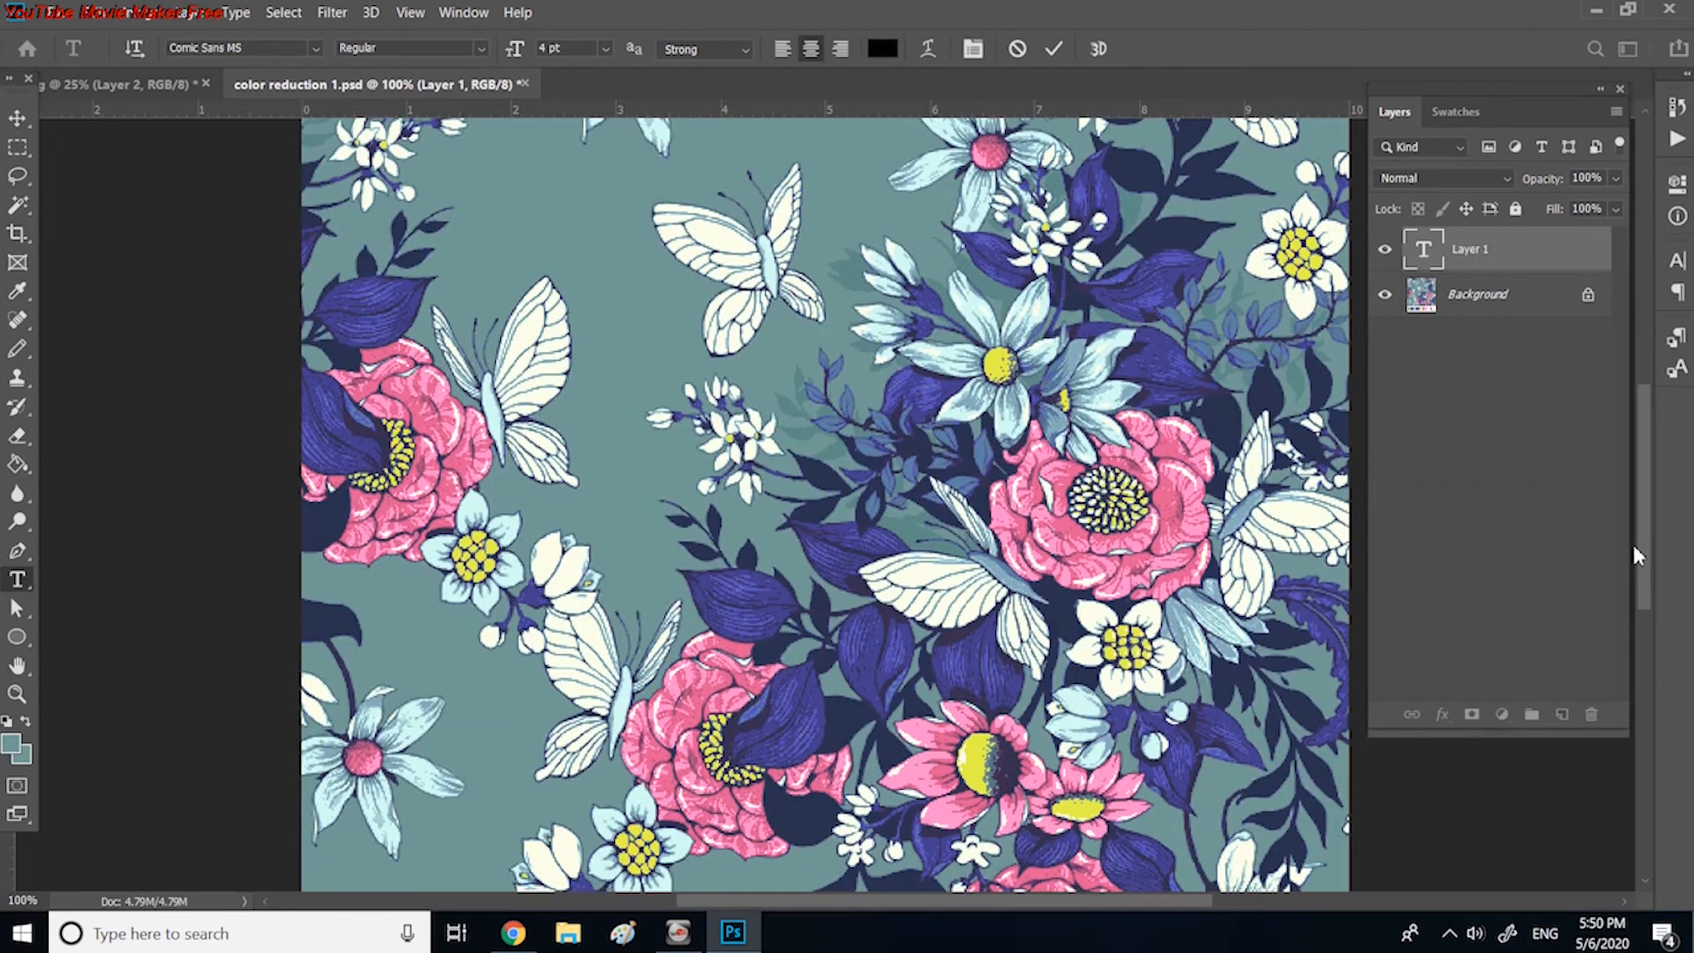
scroll(1633, 544, down, 5)
drag(369, 657, 385, 690)
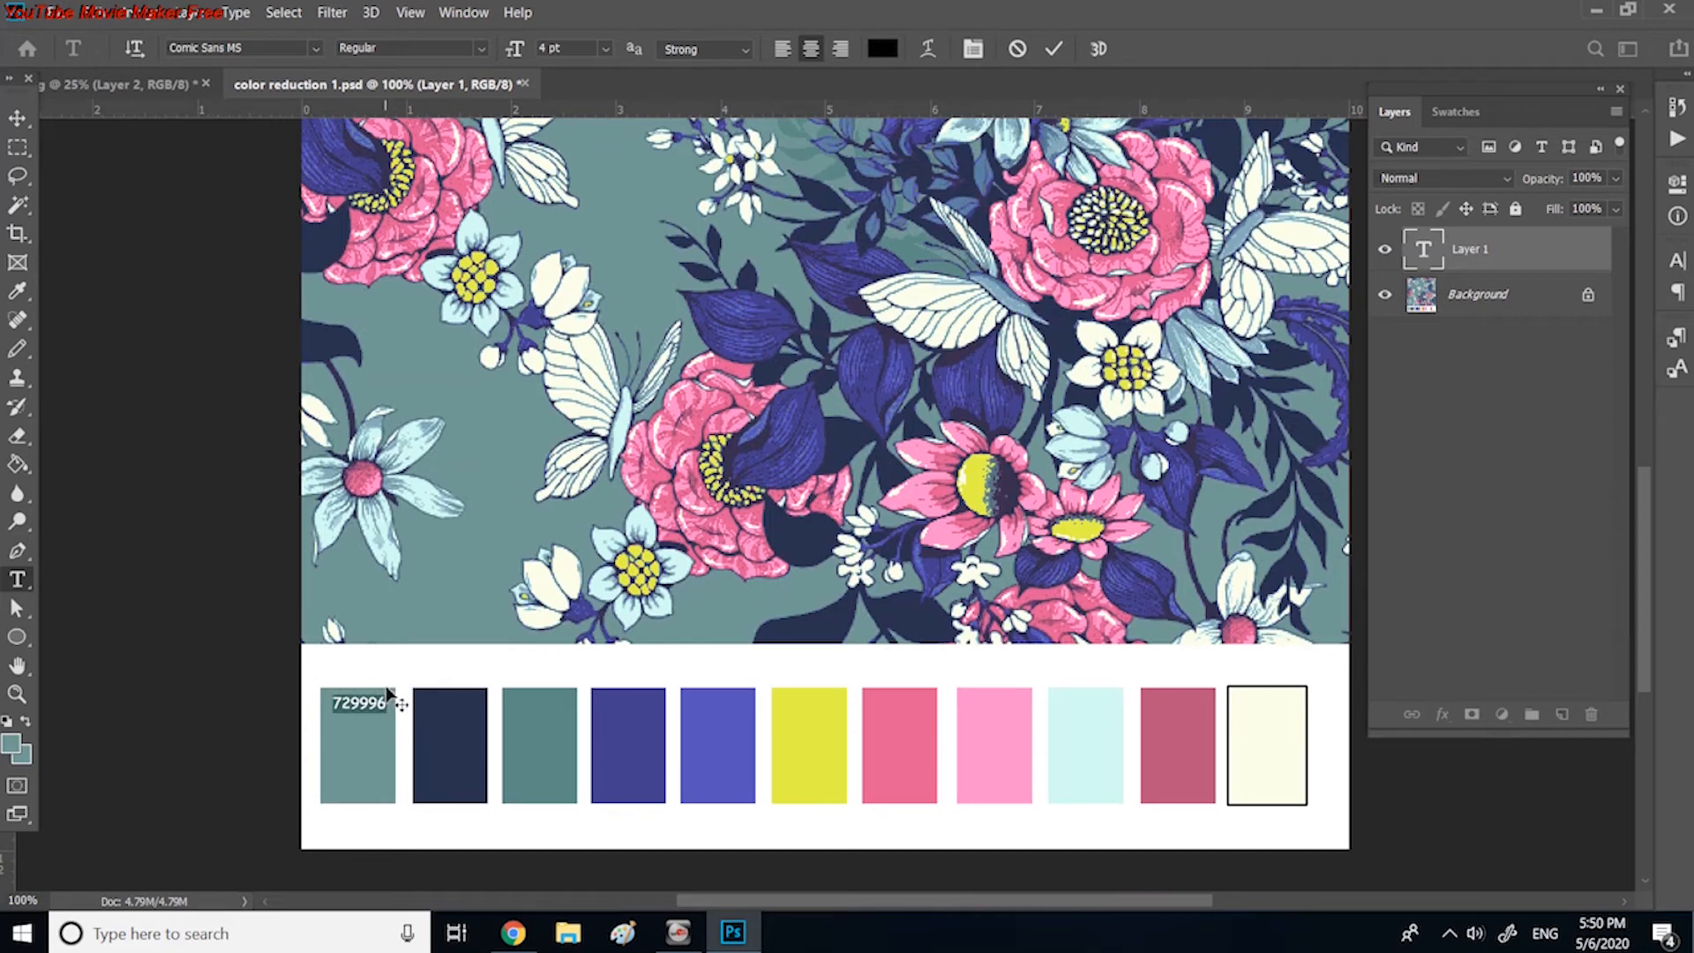
click(16, 121)
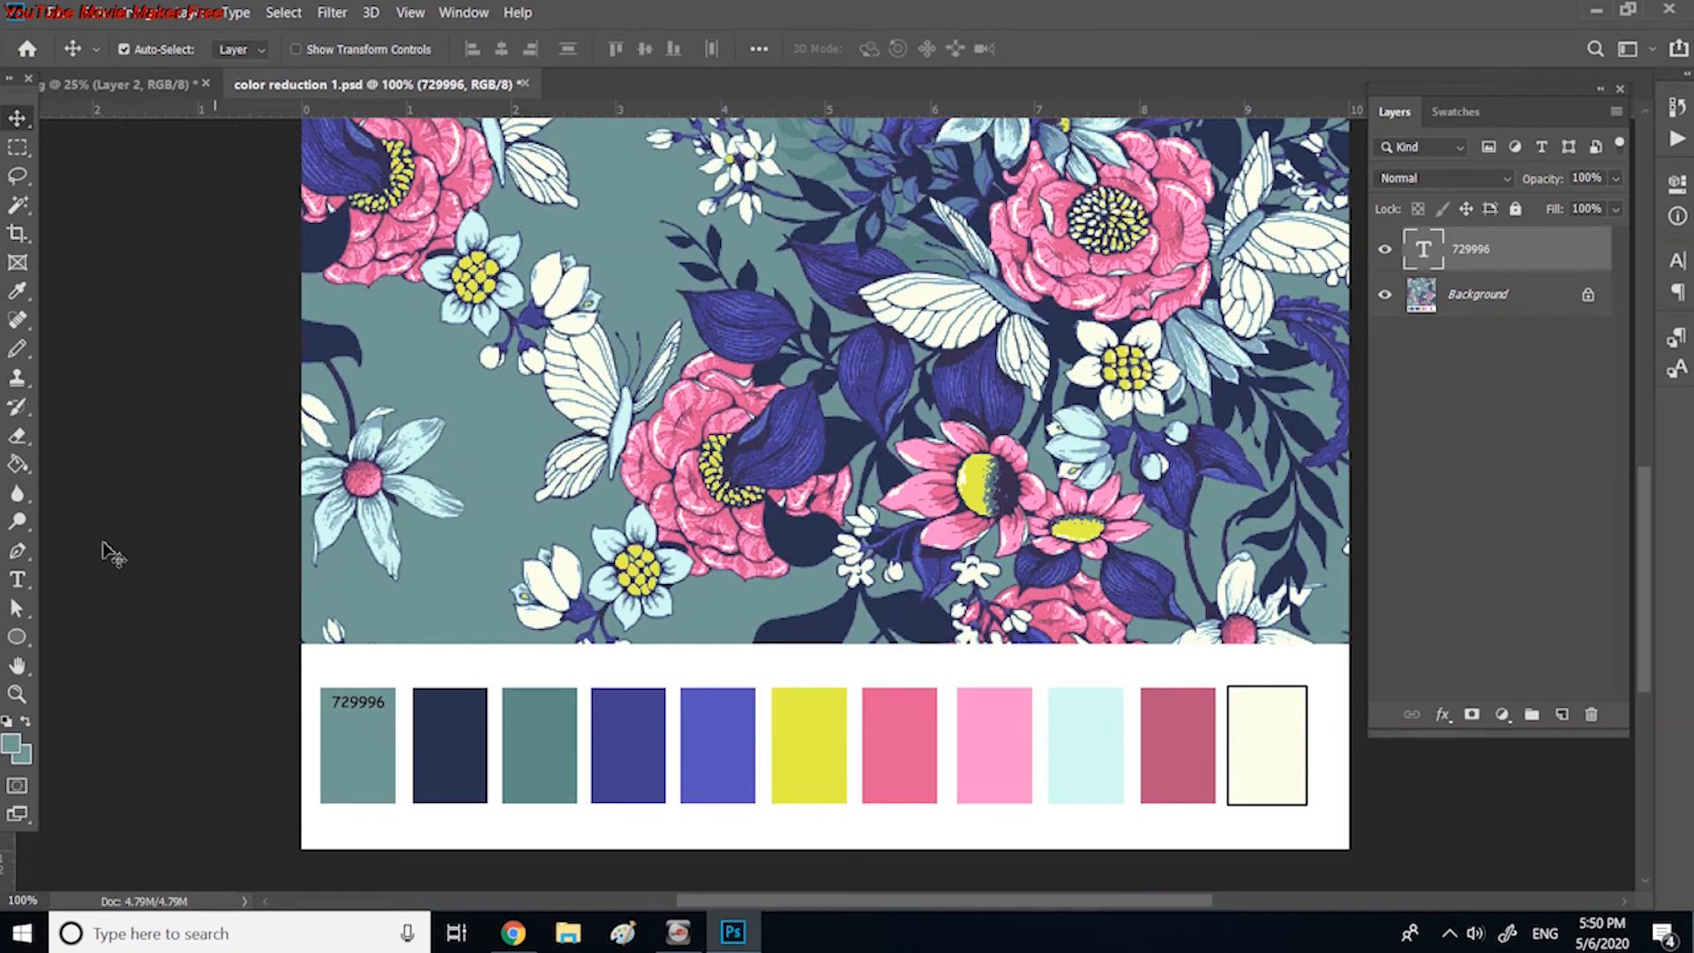
Step: Sample the navy second swatch and place its hex code, 29324f, as a text label inside the swatch's upper part
click(18, 293)
click(452, 728)
click(15, 747)
key(ctrl+c)
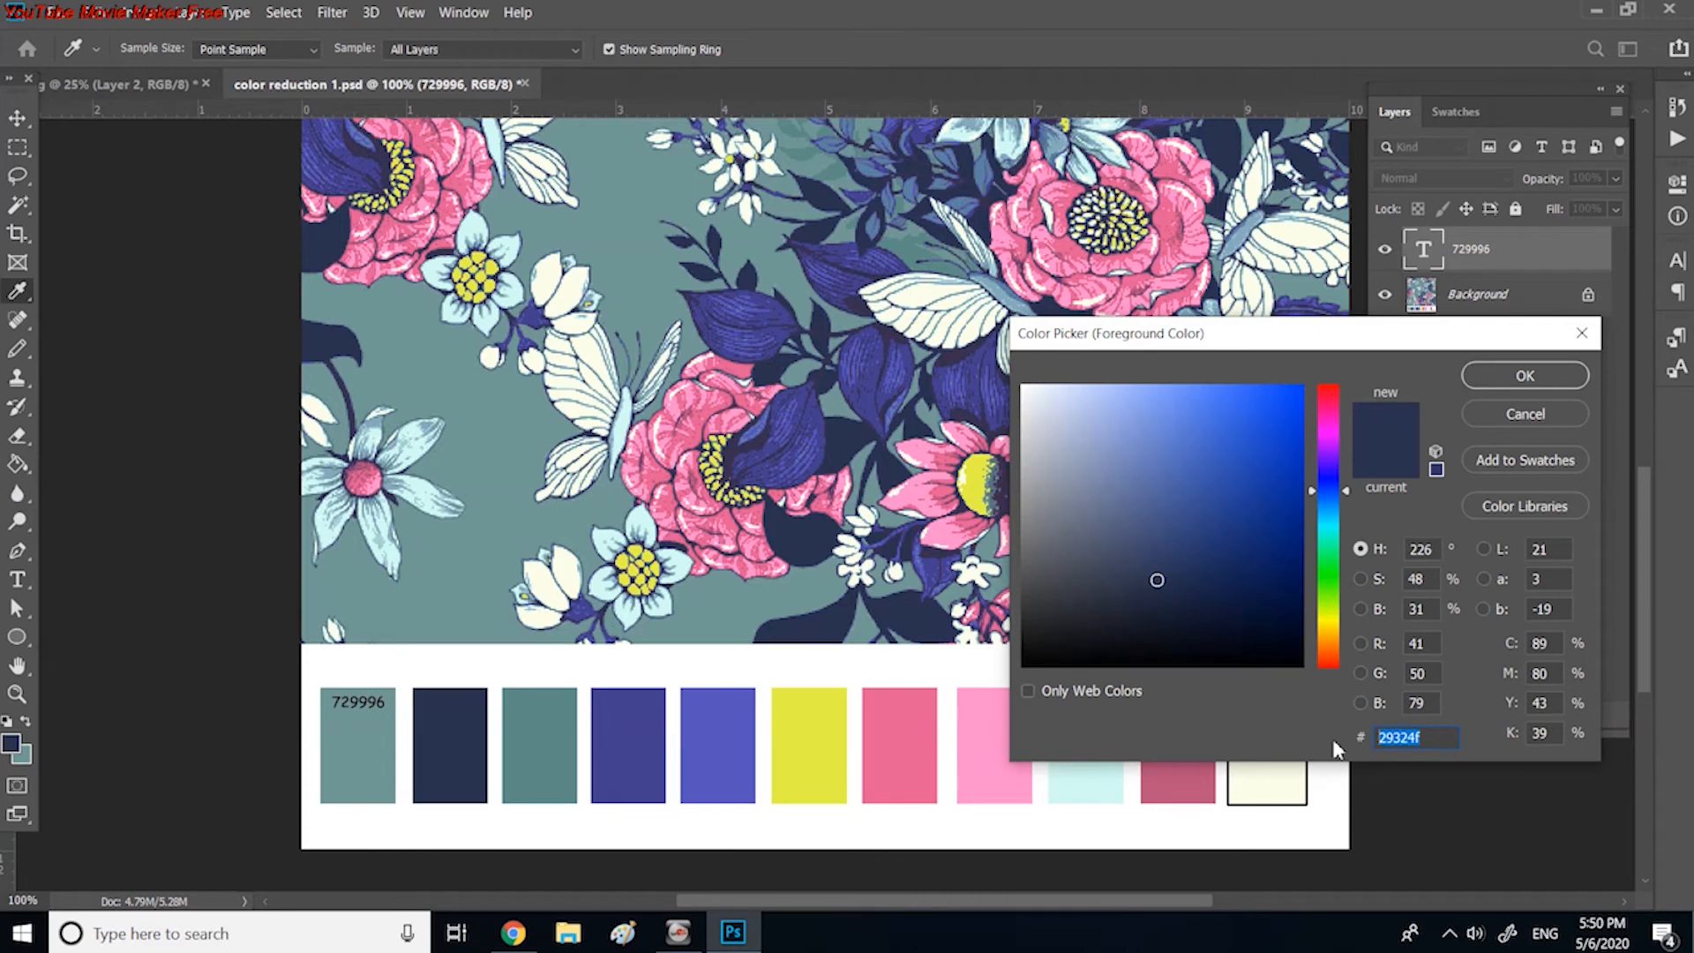
click(1509, 374)
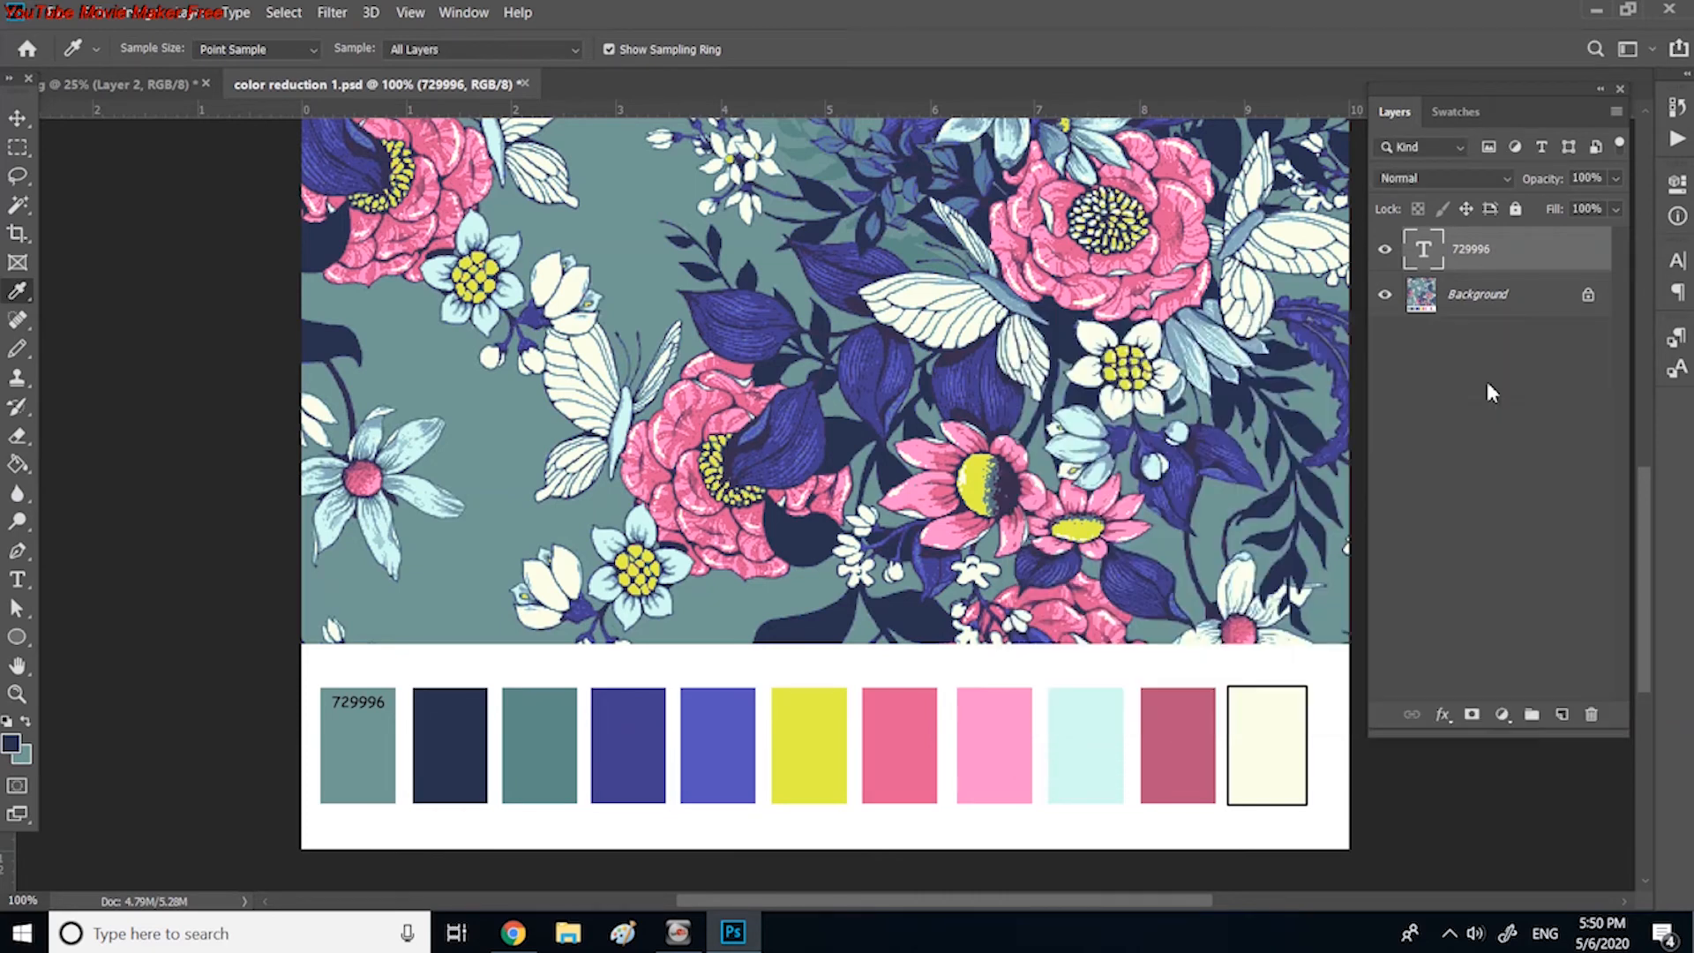
click(17, 580)
click(435, 675)
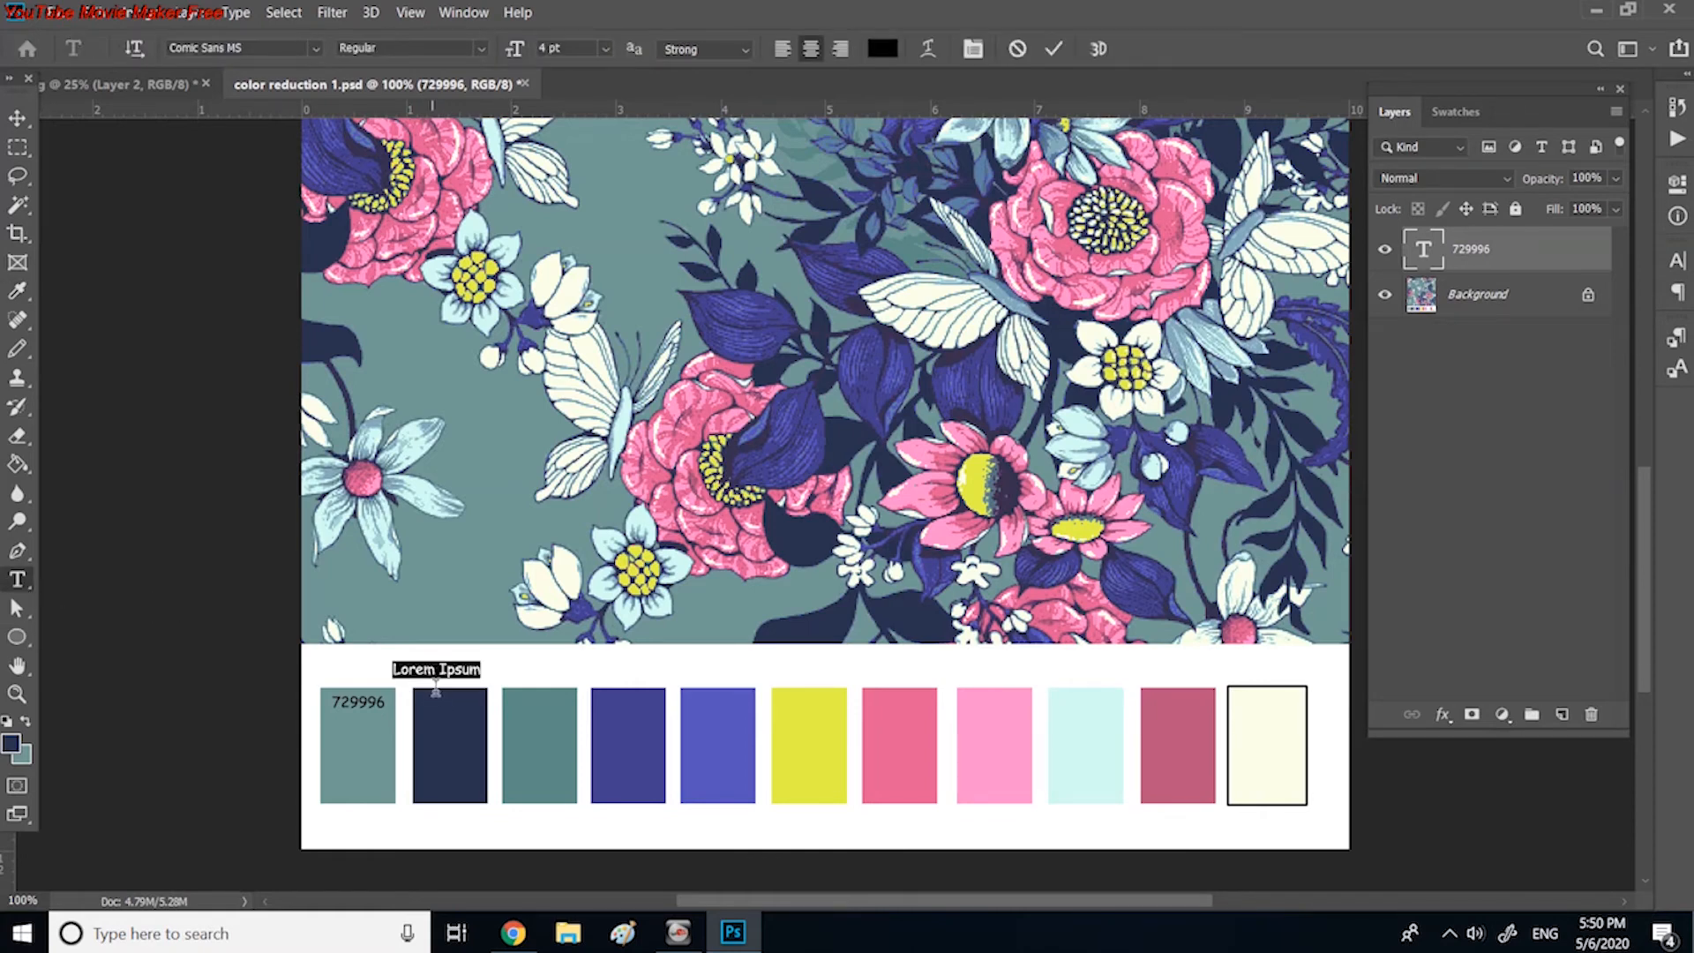
key(ctrl+v)
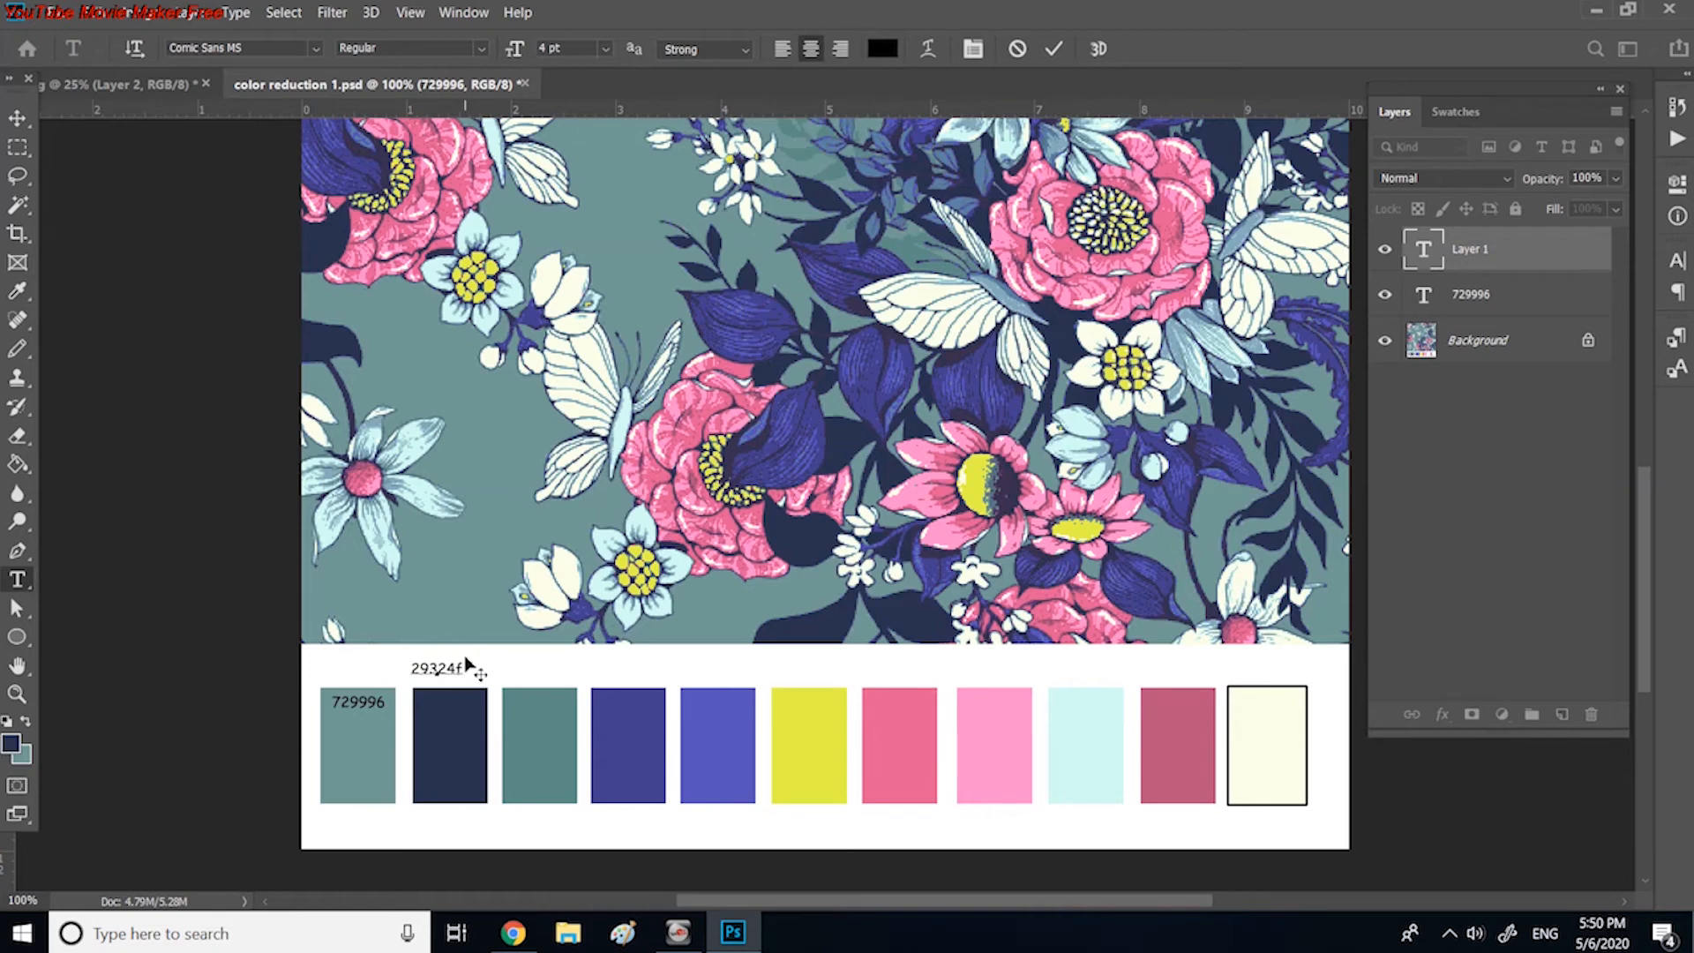
drag(484, 660, 475, 700)
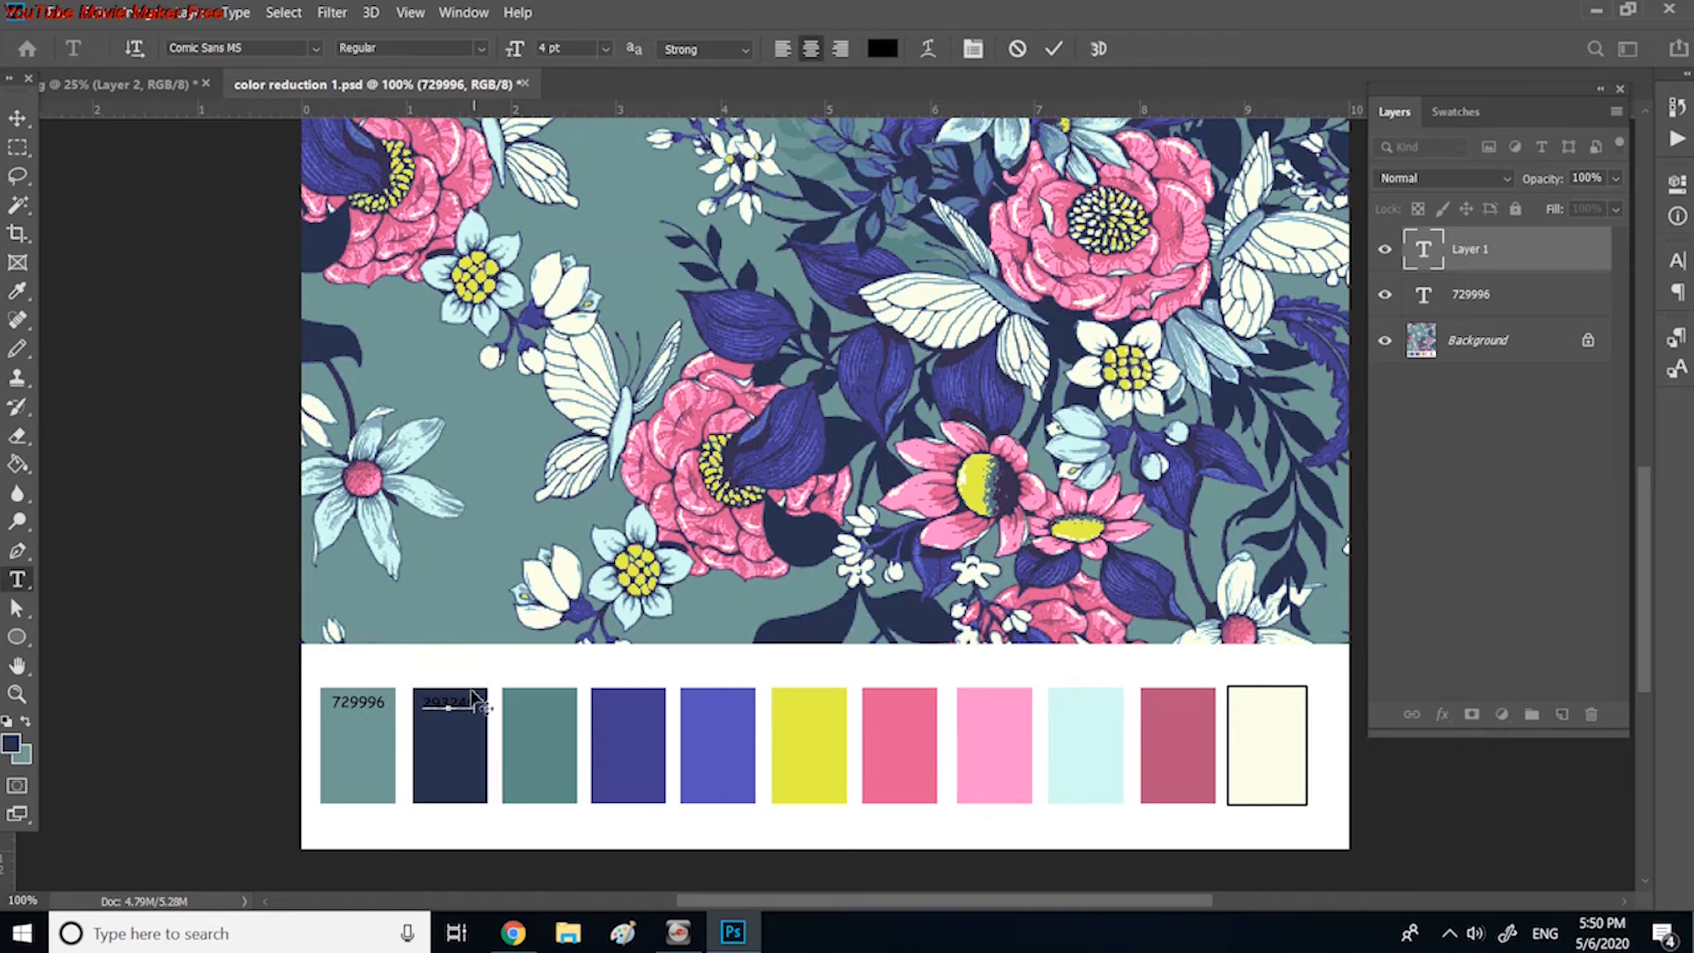
click(18, 123)
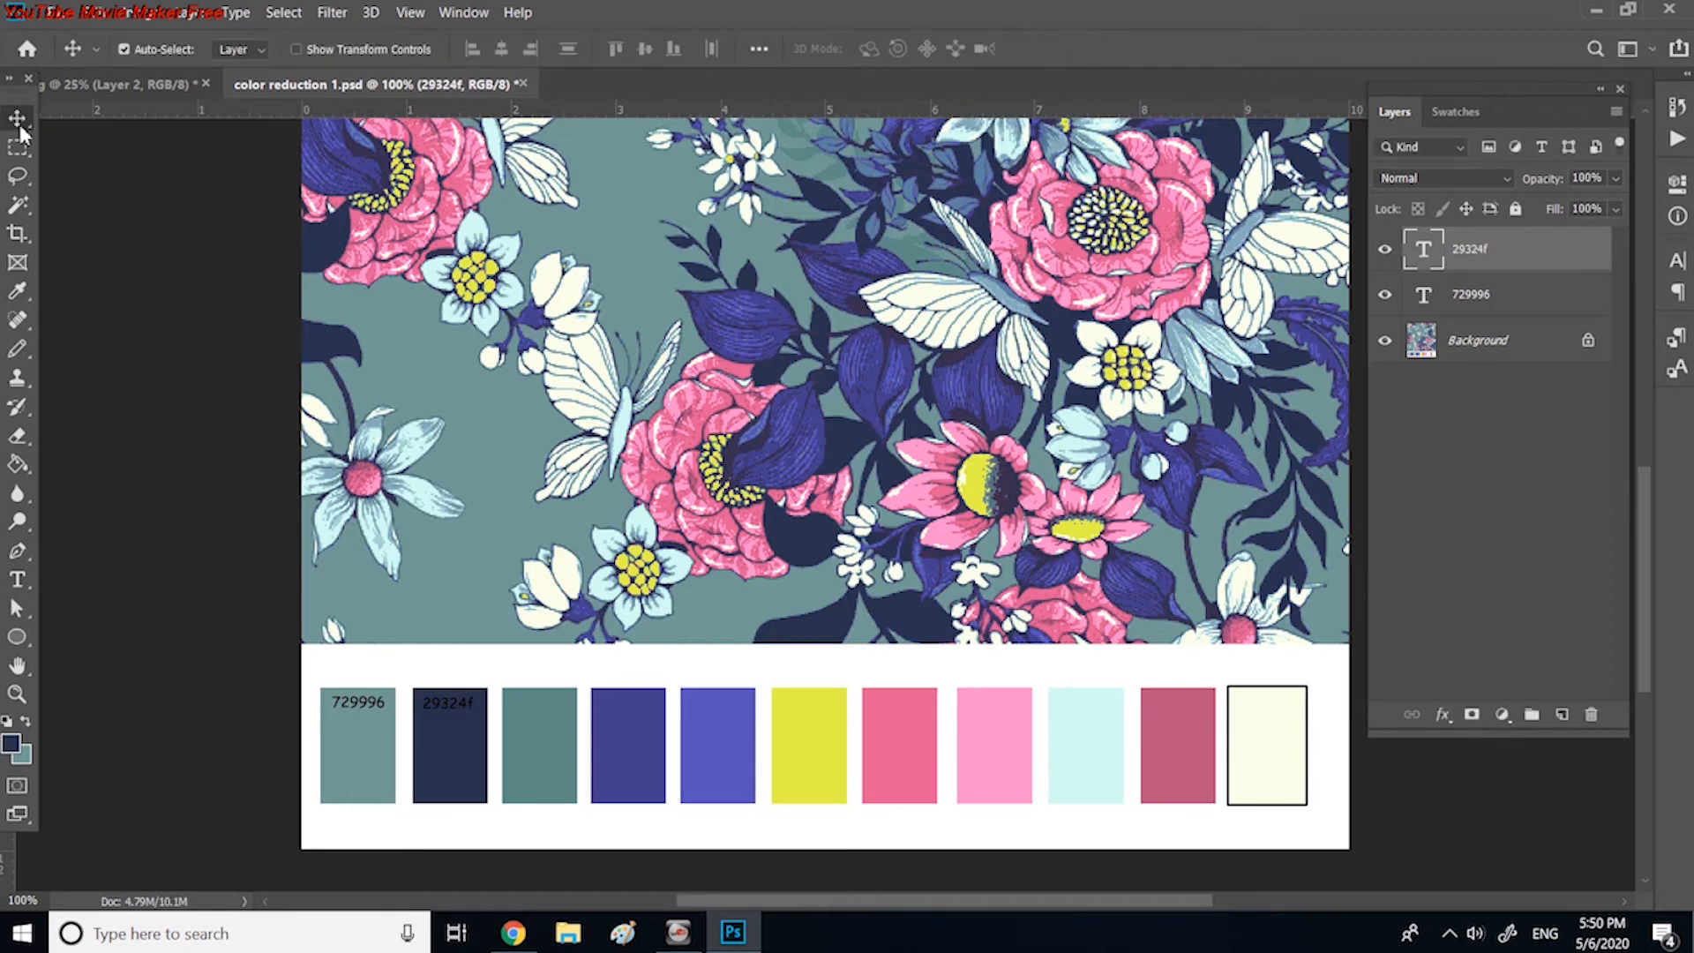
Step: Sample the darker teal third swatch and place its hex code, 5d8a87, as a text label inside the swatch's upper part
click(16, 293)
click(555, 715)
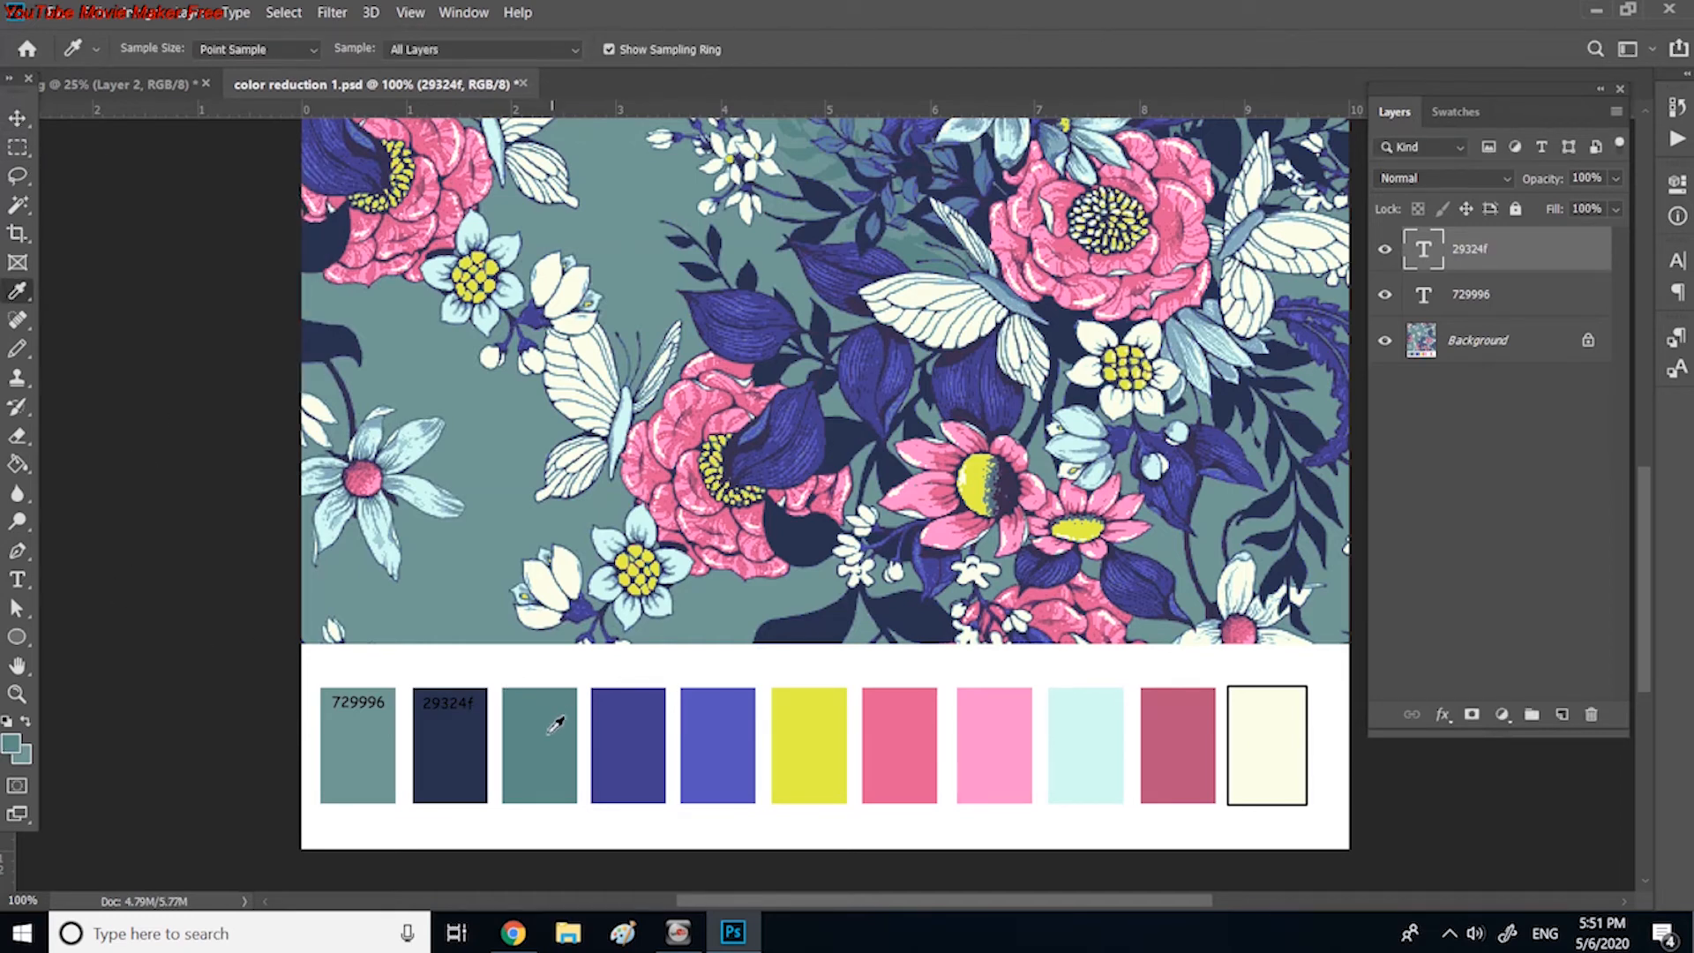
click(10, 744)
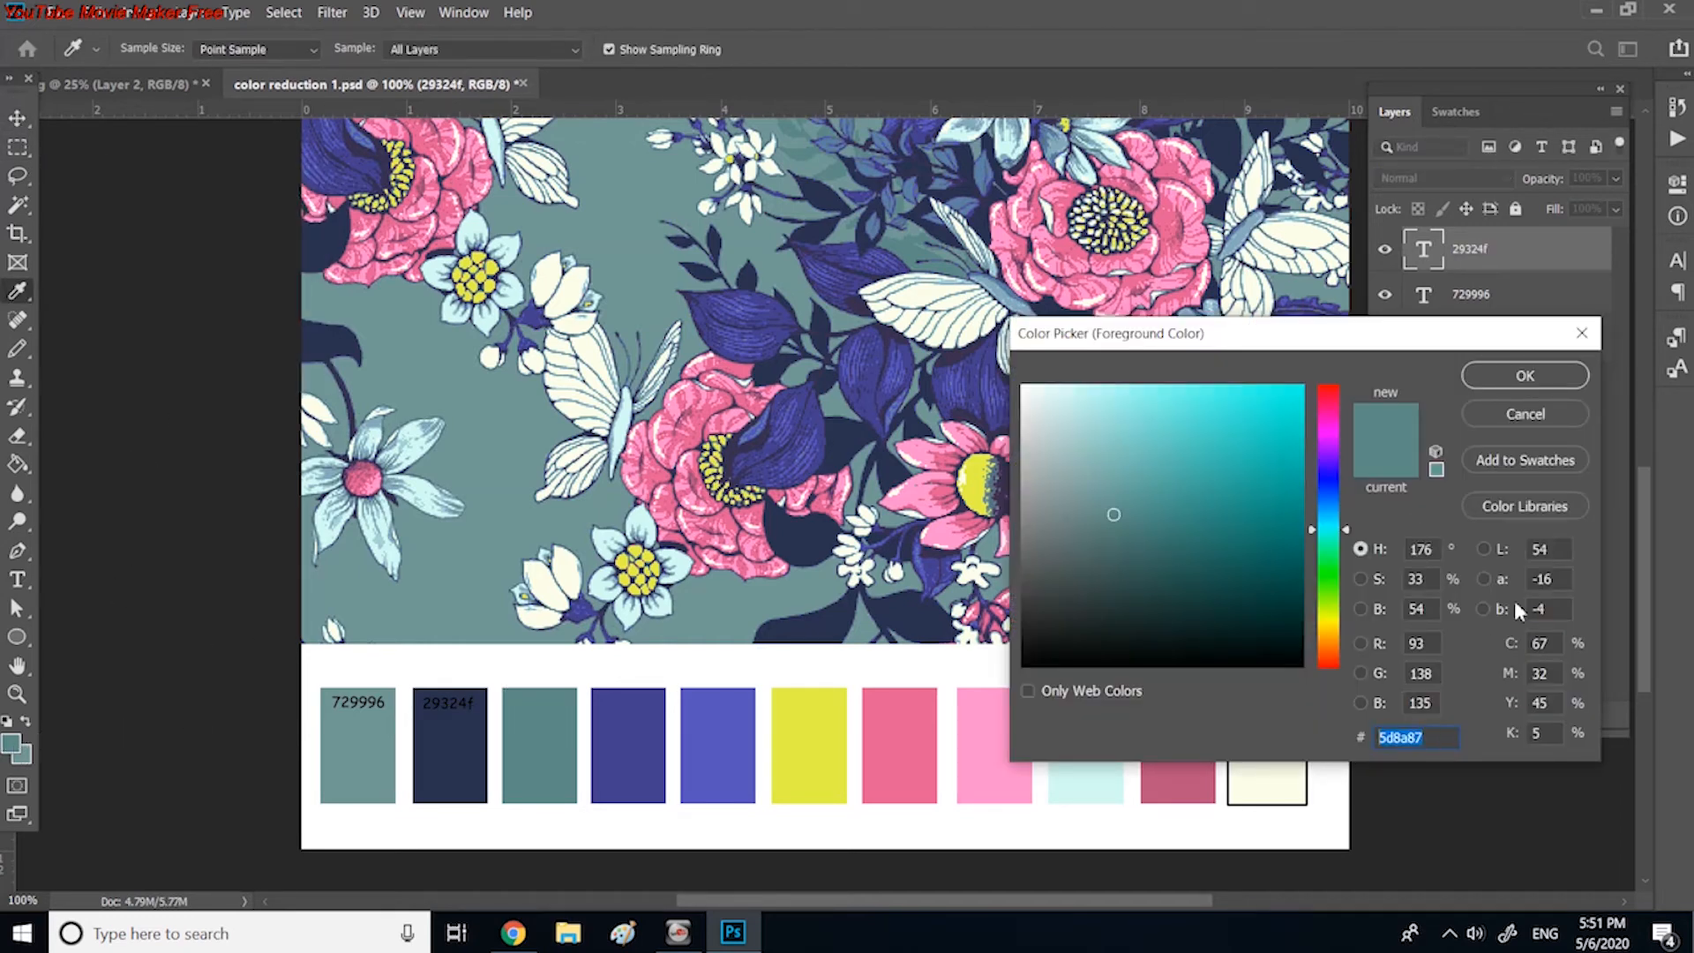
click(1525, 375)
click(18, 581)
click(532, 675)
text(5d8a87)
drag(556, 660, 572, 694)
click(17, 118)
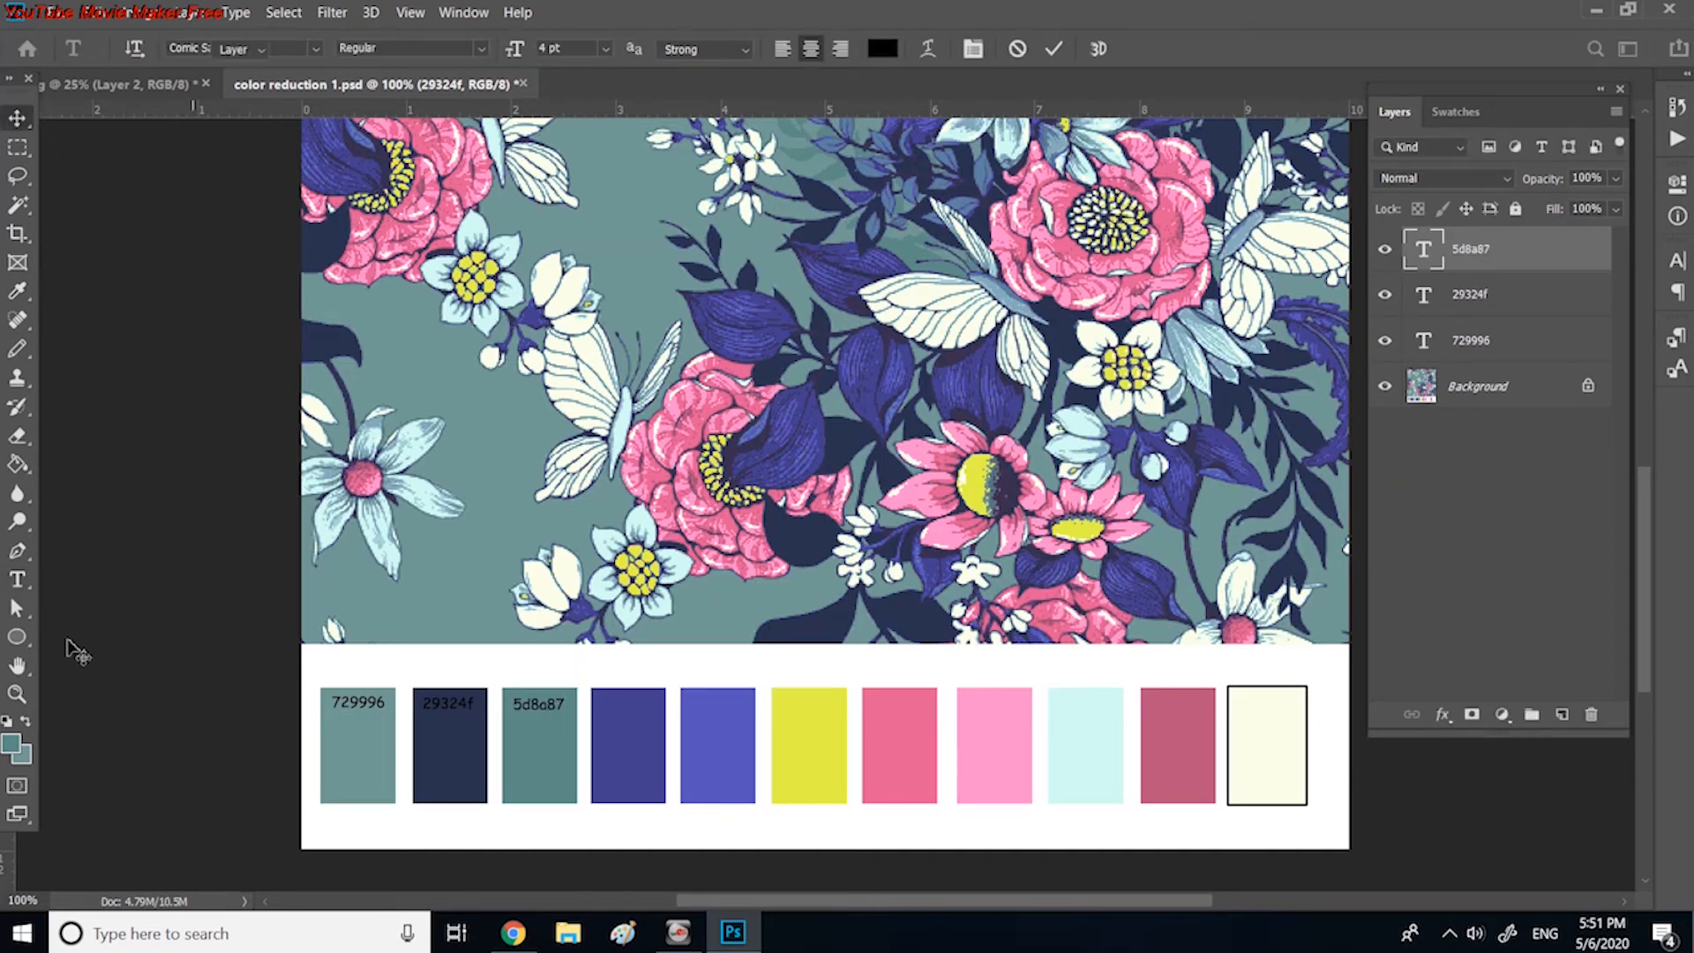
Step: Sample the dark violet-blue fourth swatch and place its hex code, 443f8f, as a text label inside its upper part
click(16, 292)
click(628, 712)
click(10, 744)
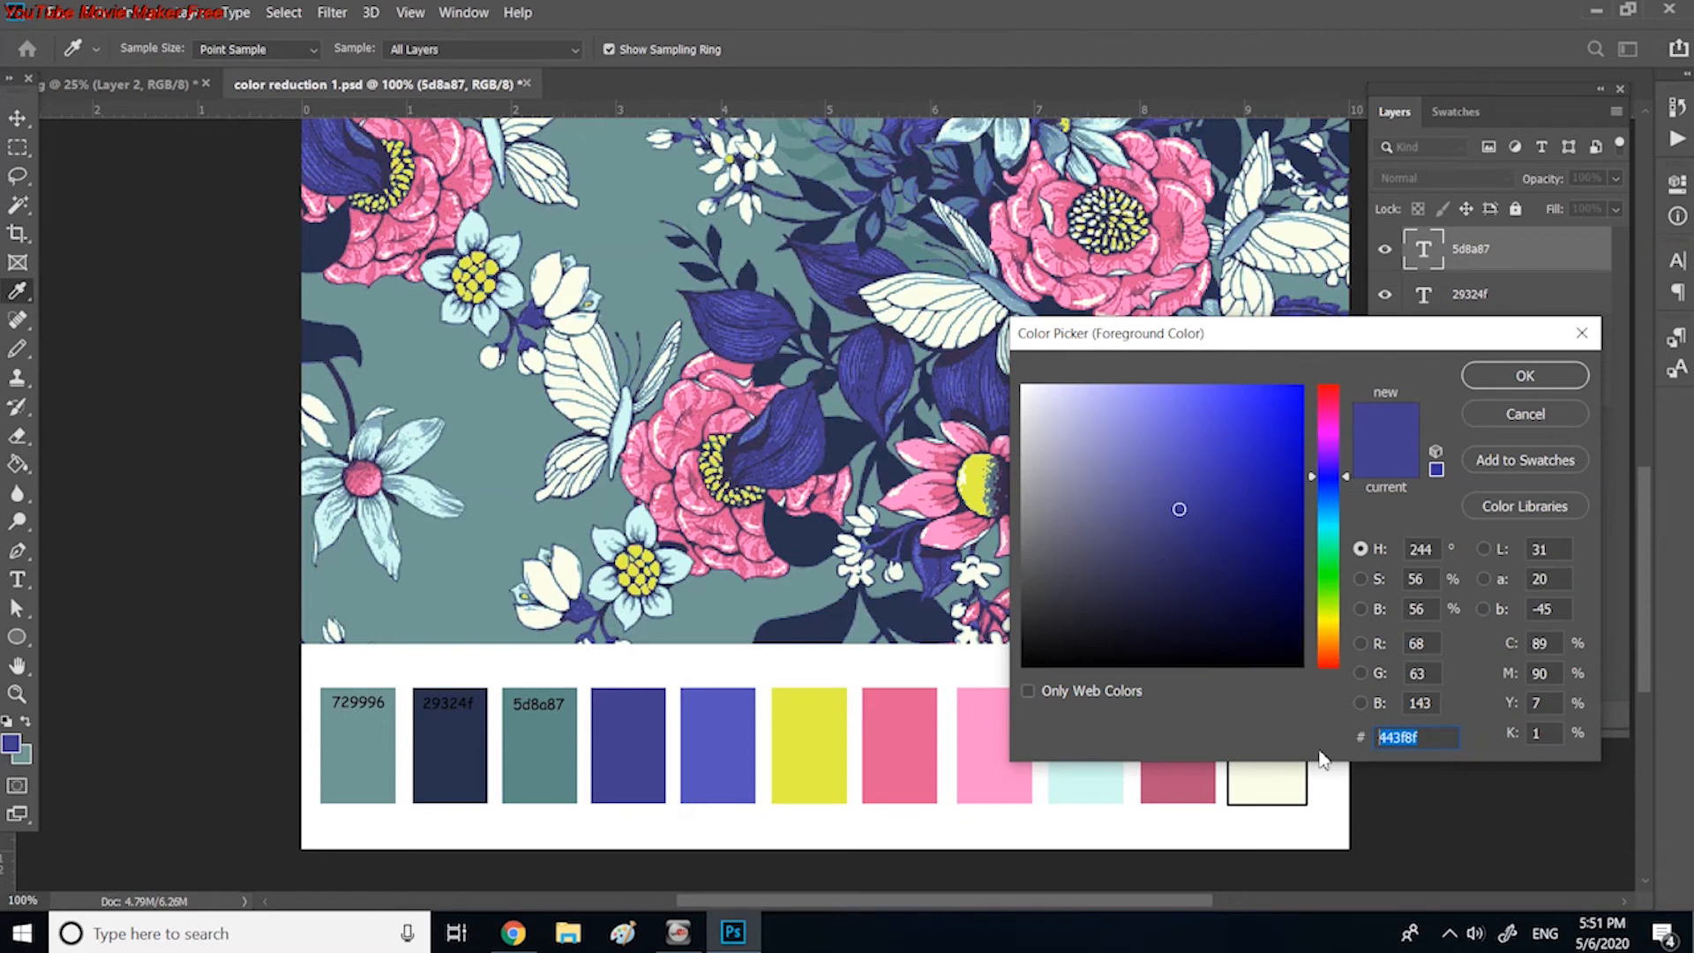
click(1520, 371)
click(18, 581)
click(627, 695)
text(443f8f)
drag(684, 675, 676, 697)
click(17, 118)
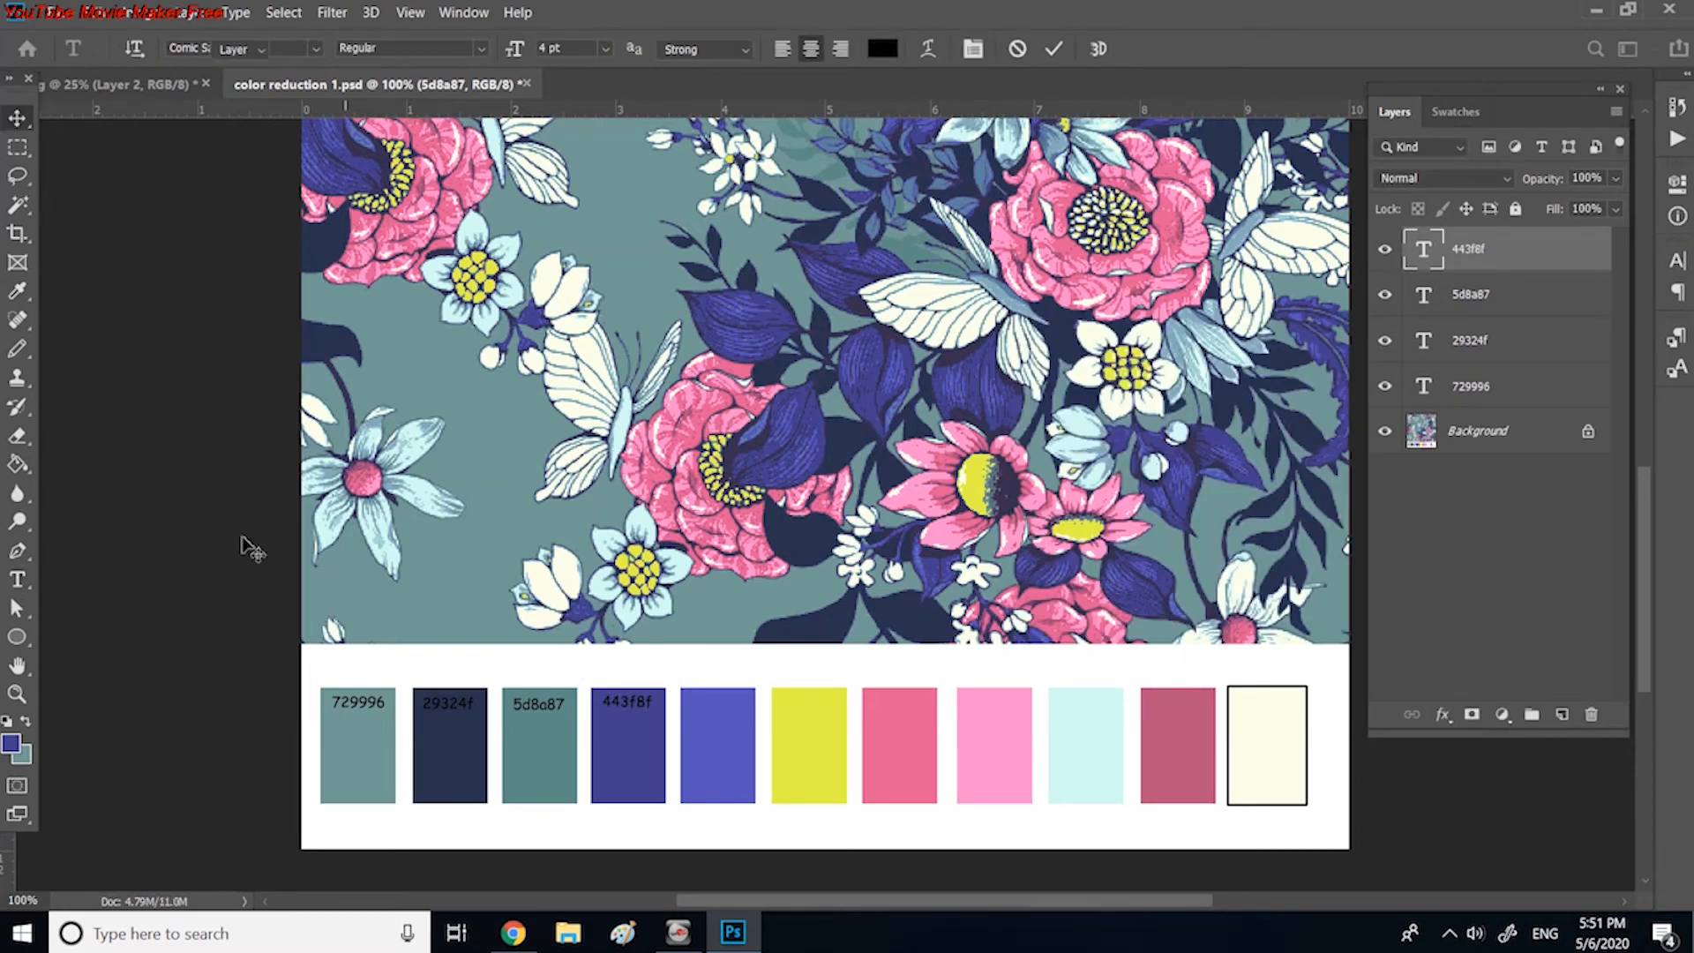
Step: Sample the lighter blue fifth swatch and place its hex code, 5754bb, as a text label inside its upper part
click(17, 292)
click(10, 743)
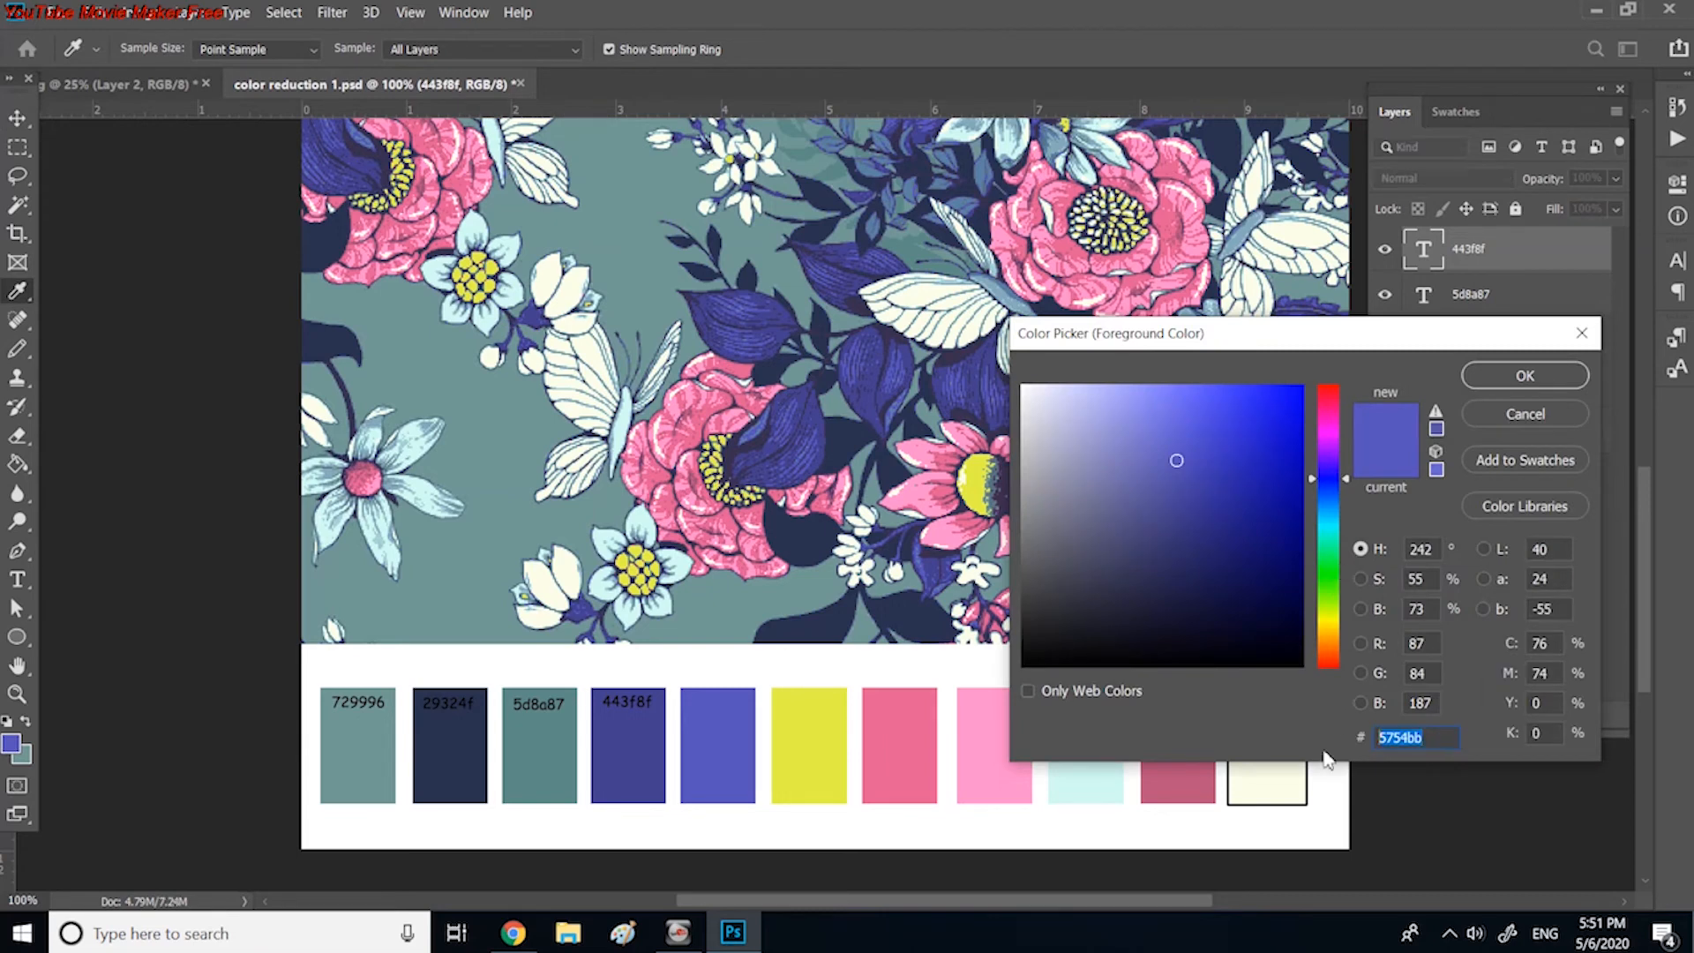
text(443f8f)
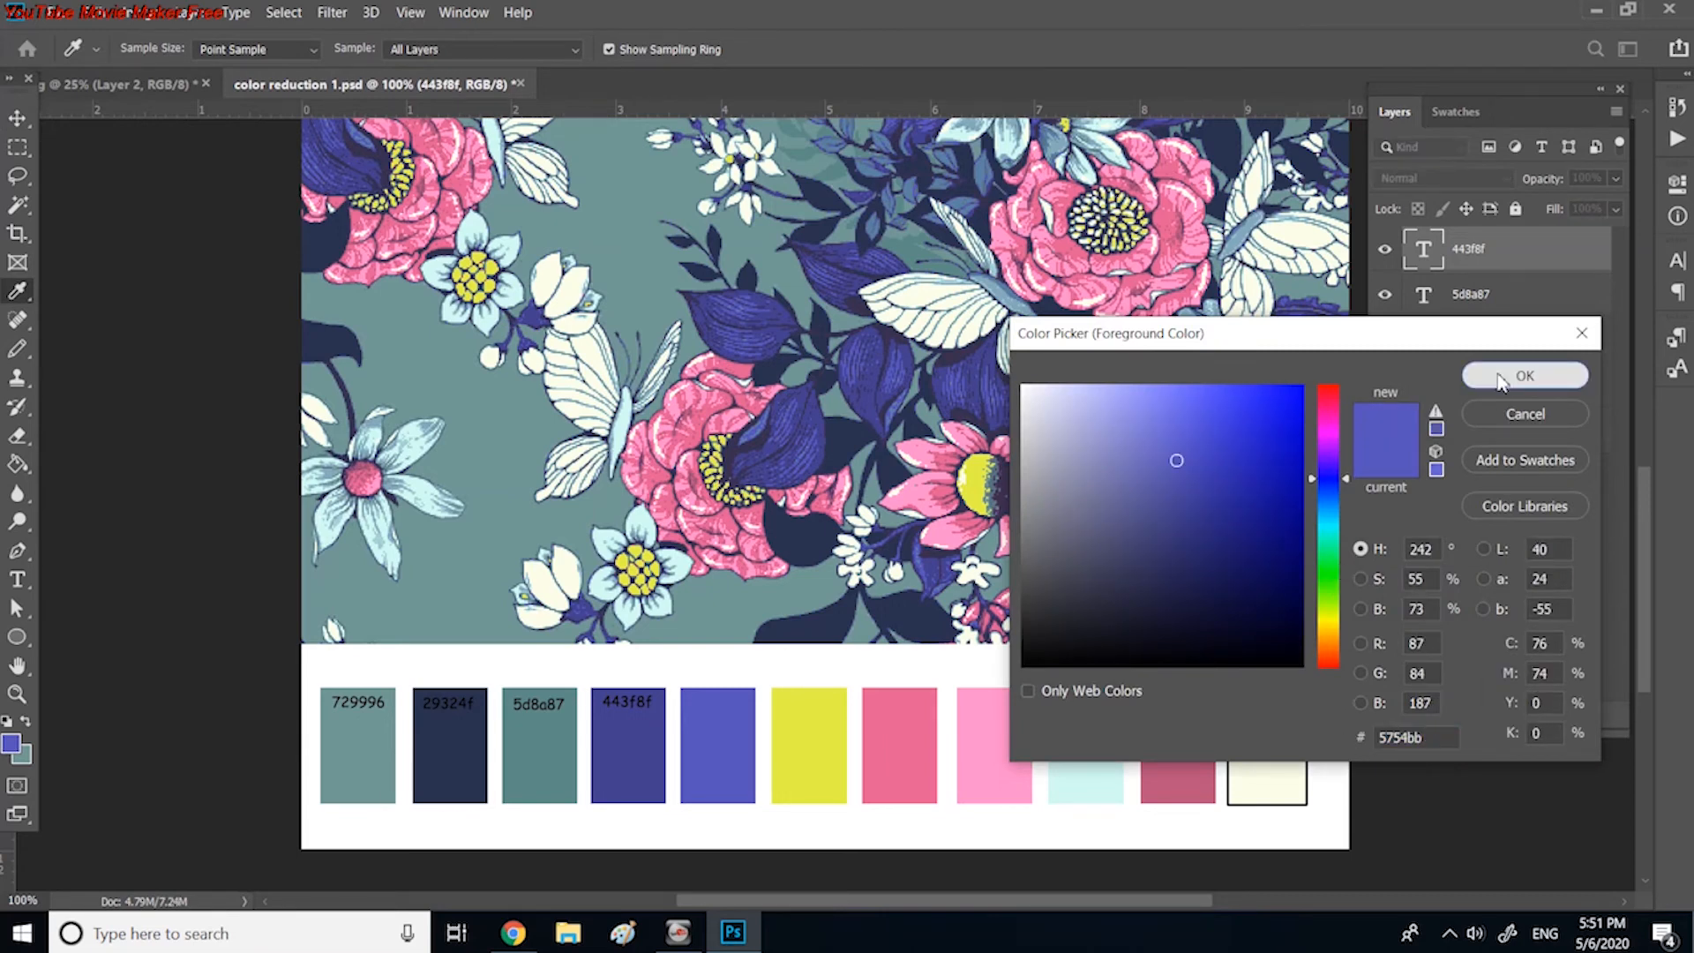
click(1526, 375)
key(t)
click(693, 675)
text(5754bb)
drag(750, 664, 775, 692)
click(19, 118)
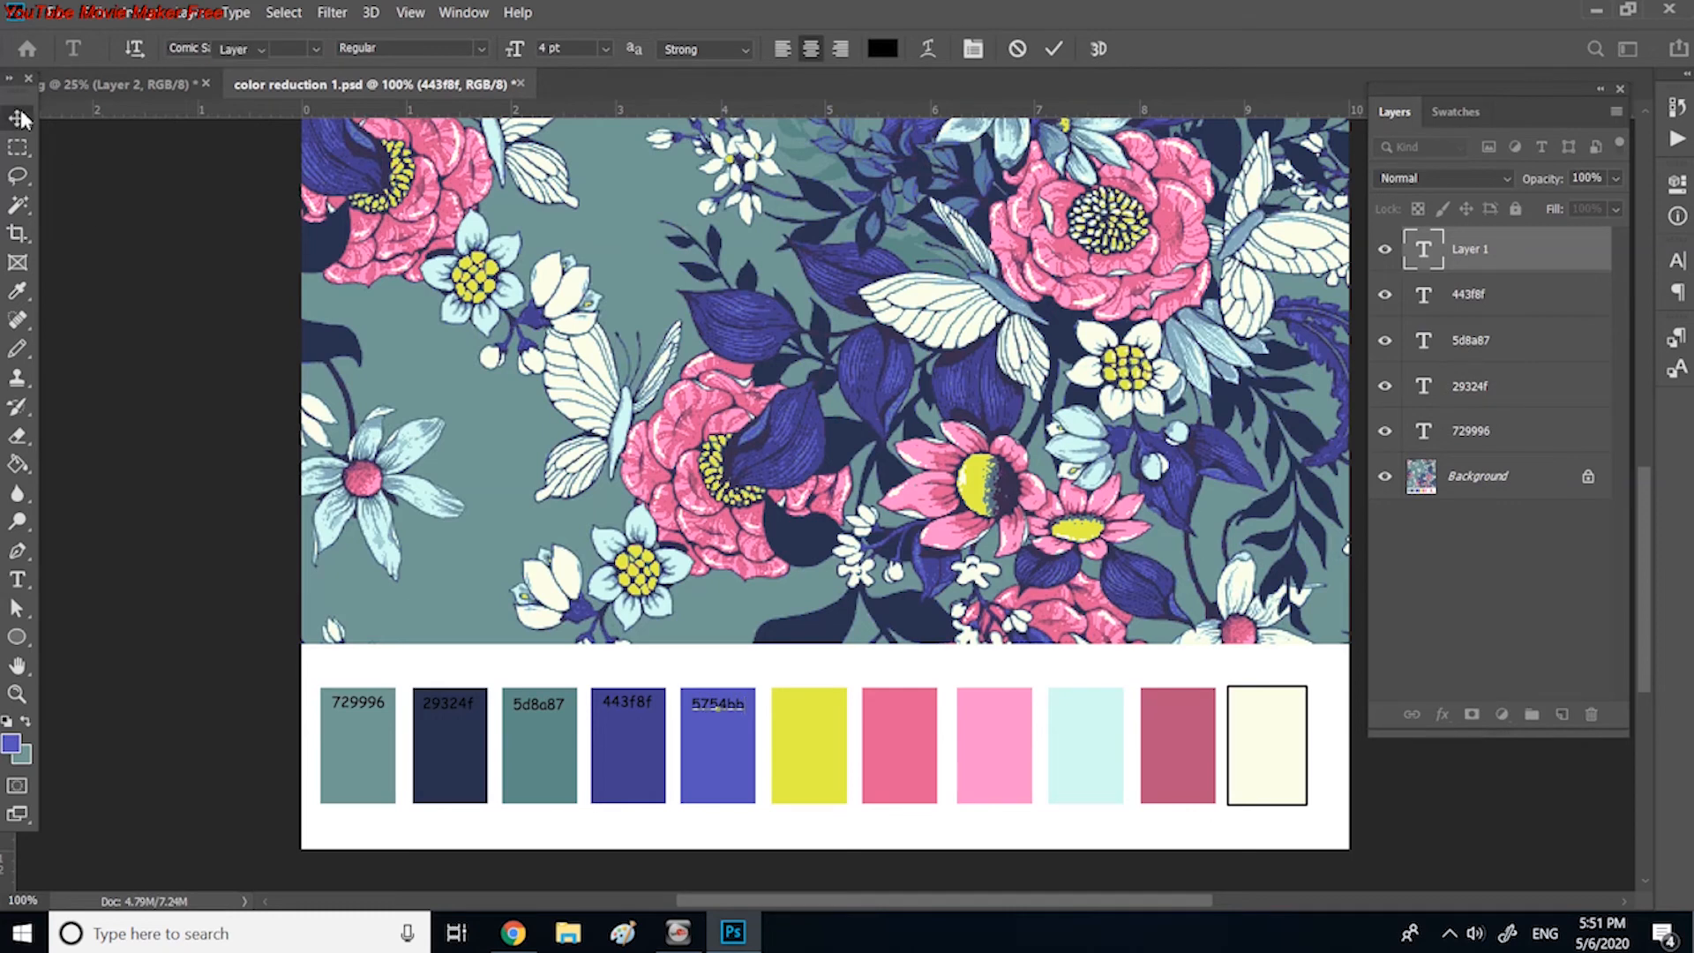
Step: Sample the yellow sixth swatch and place its hex code, e3f146, as a text label inside its upper part
click(18, 291)
click(799, 743)
click(11, 744)
key(ctrl+c)
click(1497, 420)
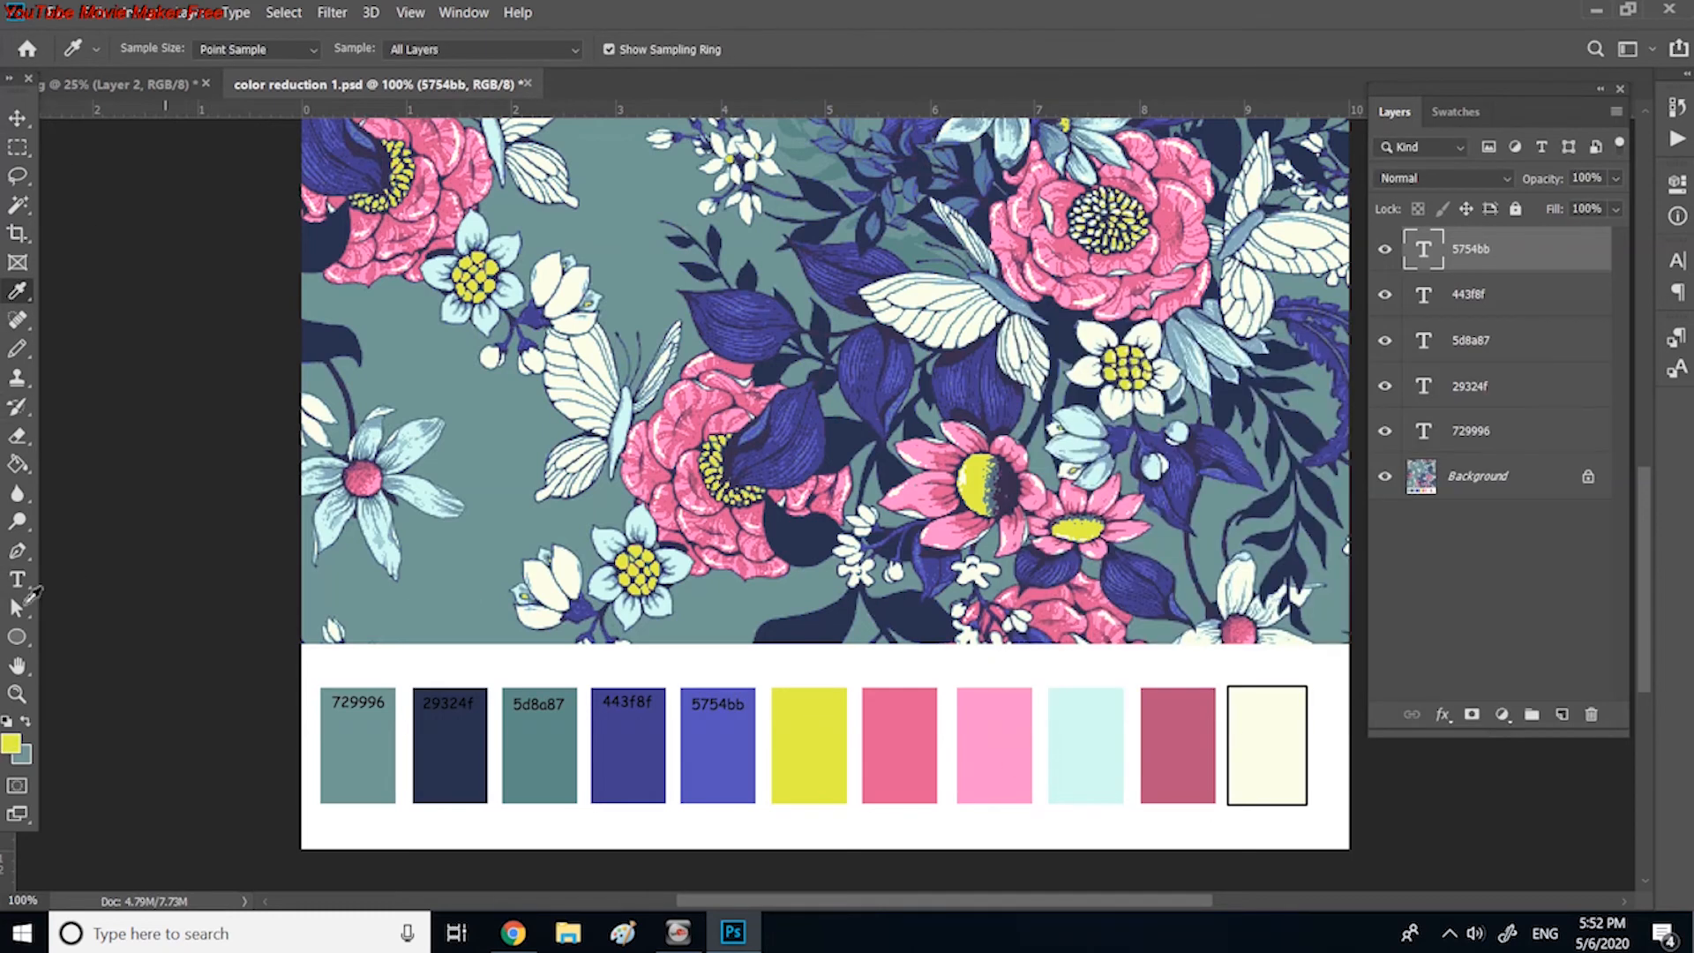
click(21, 583)
click(803, 671)
key(ctrl+v)
drag(807, 671, 810, 703)
click(18, 119)
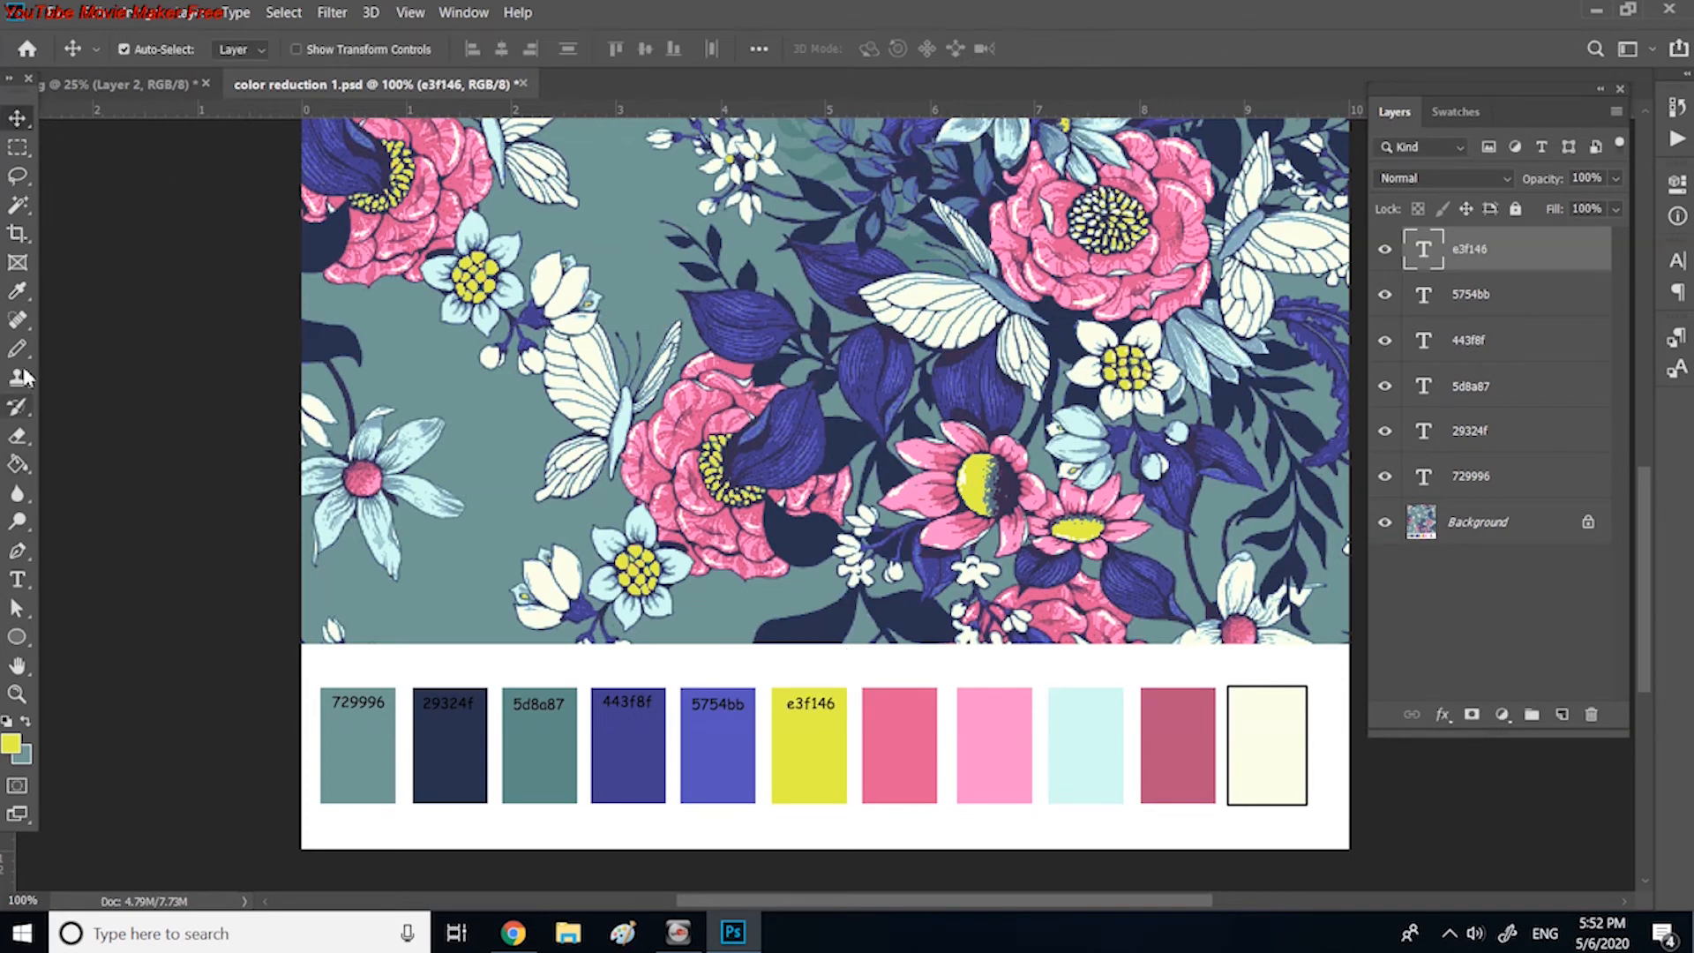
Step: Sample the deep pink seventh swatch and place its hex code, e45d95, as a text label inside its upper part
click(18, 291)
click(933, 741)
click(12, 744)
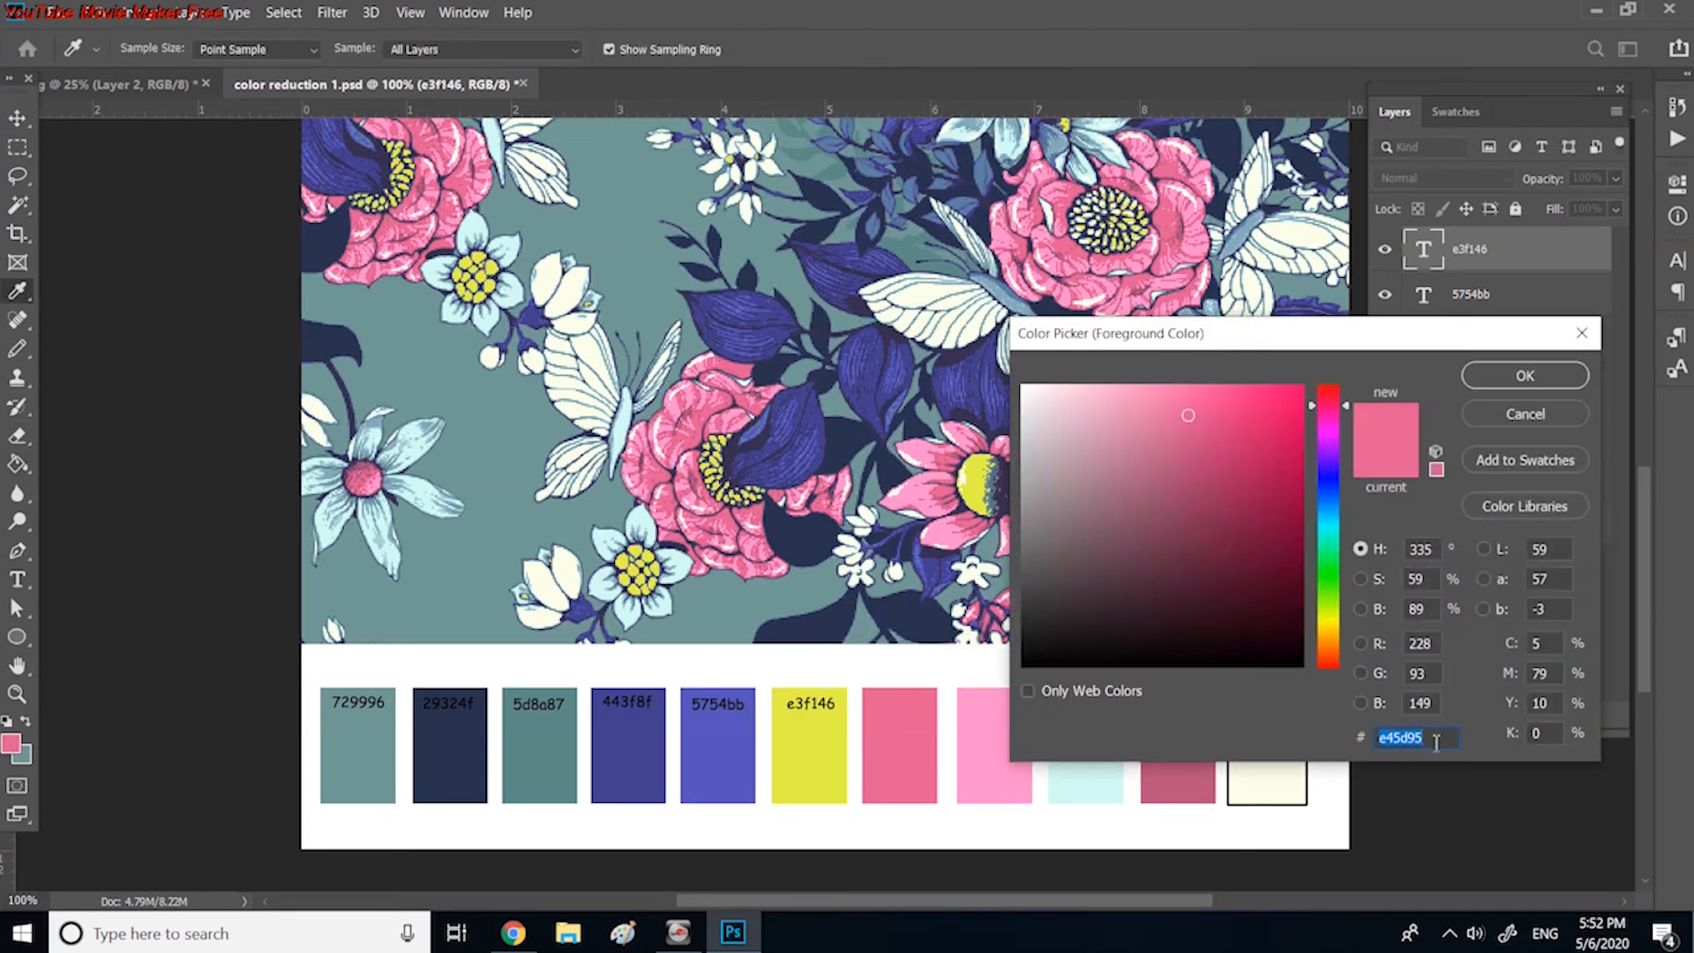
click(1511, 414)
click(18, 580)
click(899, 682)
text(e45d95)
drag(965, 661, 953, 695)
click(18, 119)
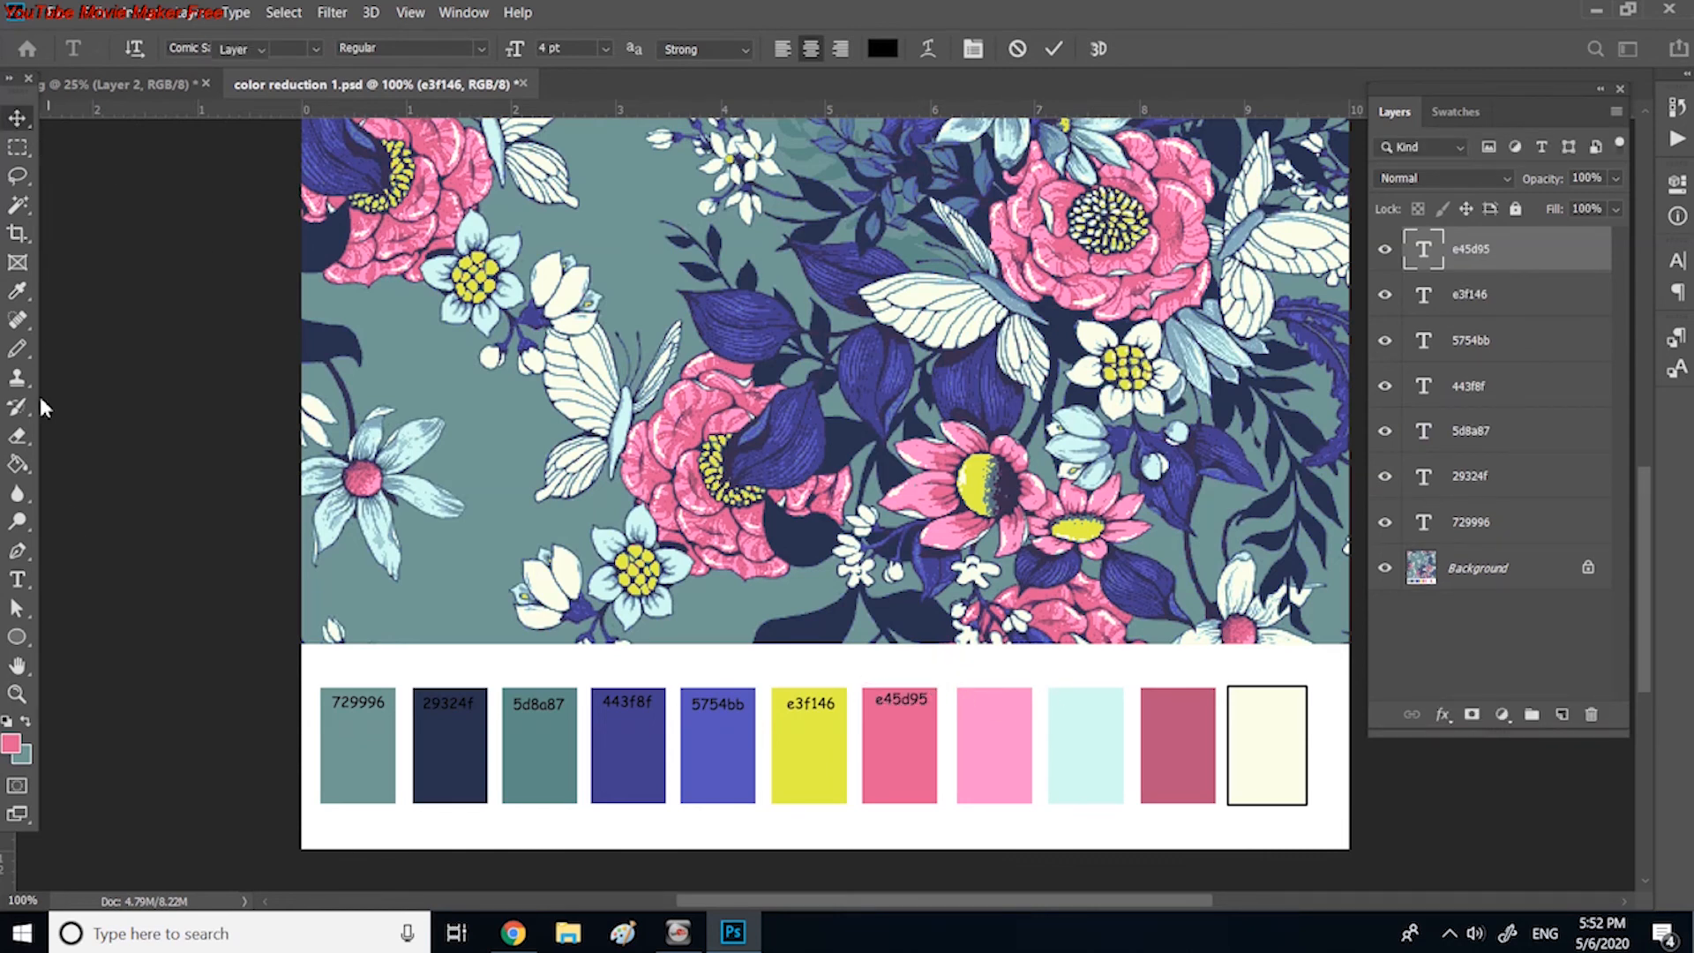
Step: Sample the light pink eighth swatch and place its hex code, ff90cd, as a text label inside its upper part
click(18, 291)
click(981, 716)
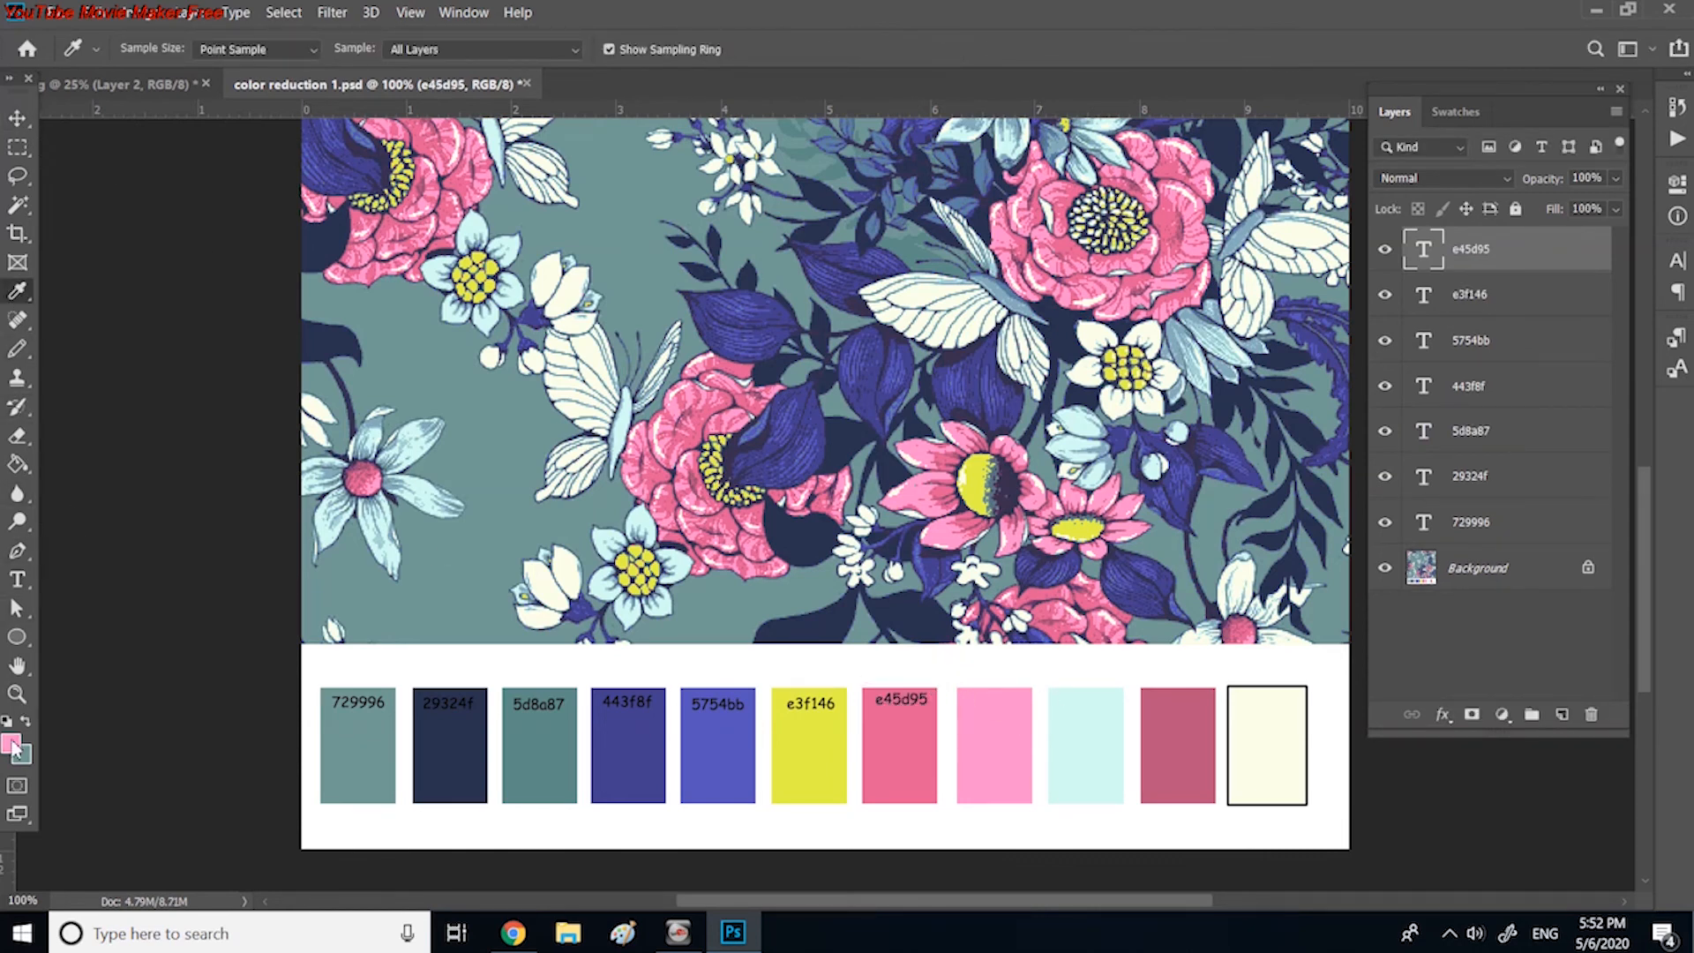
click(12, 744)
click(1525, 376)
key(t)
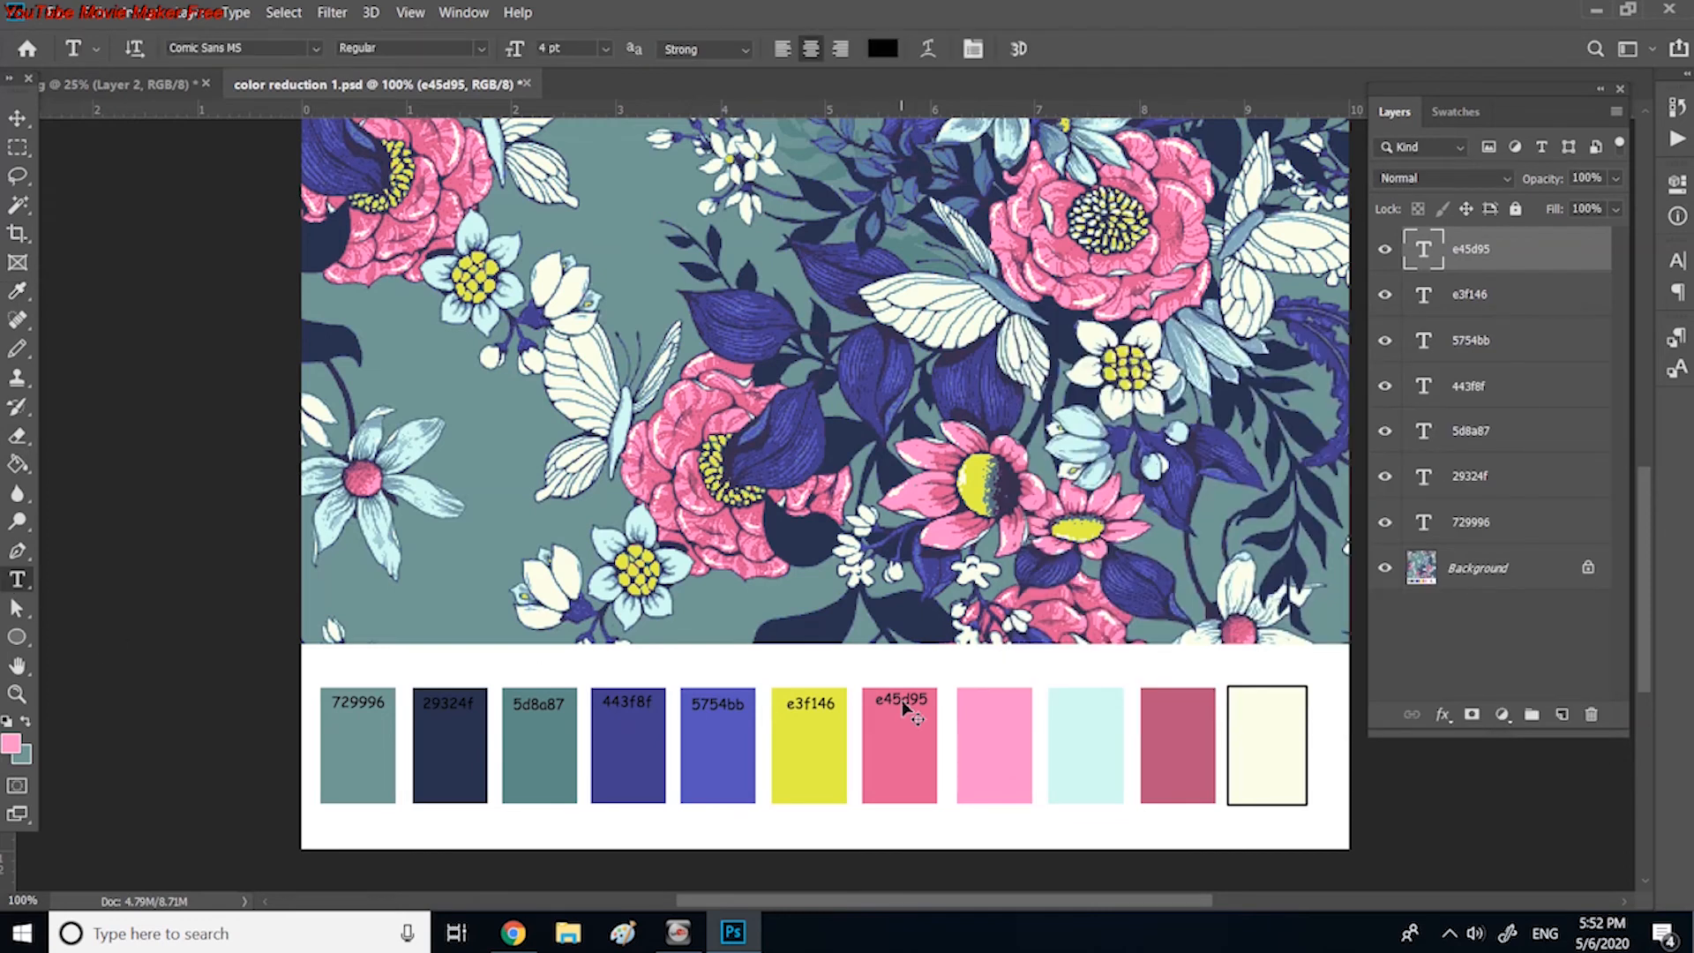
click(986, 673)
text(ff90cd)
drag(1042, 653, 1051, 704)
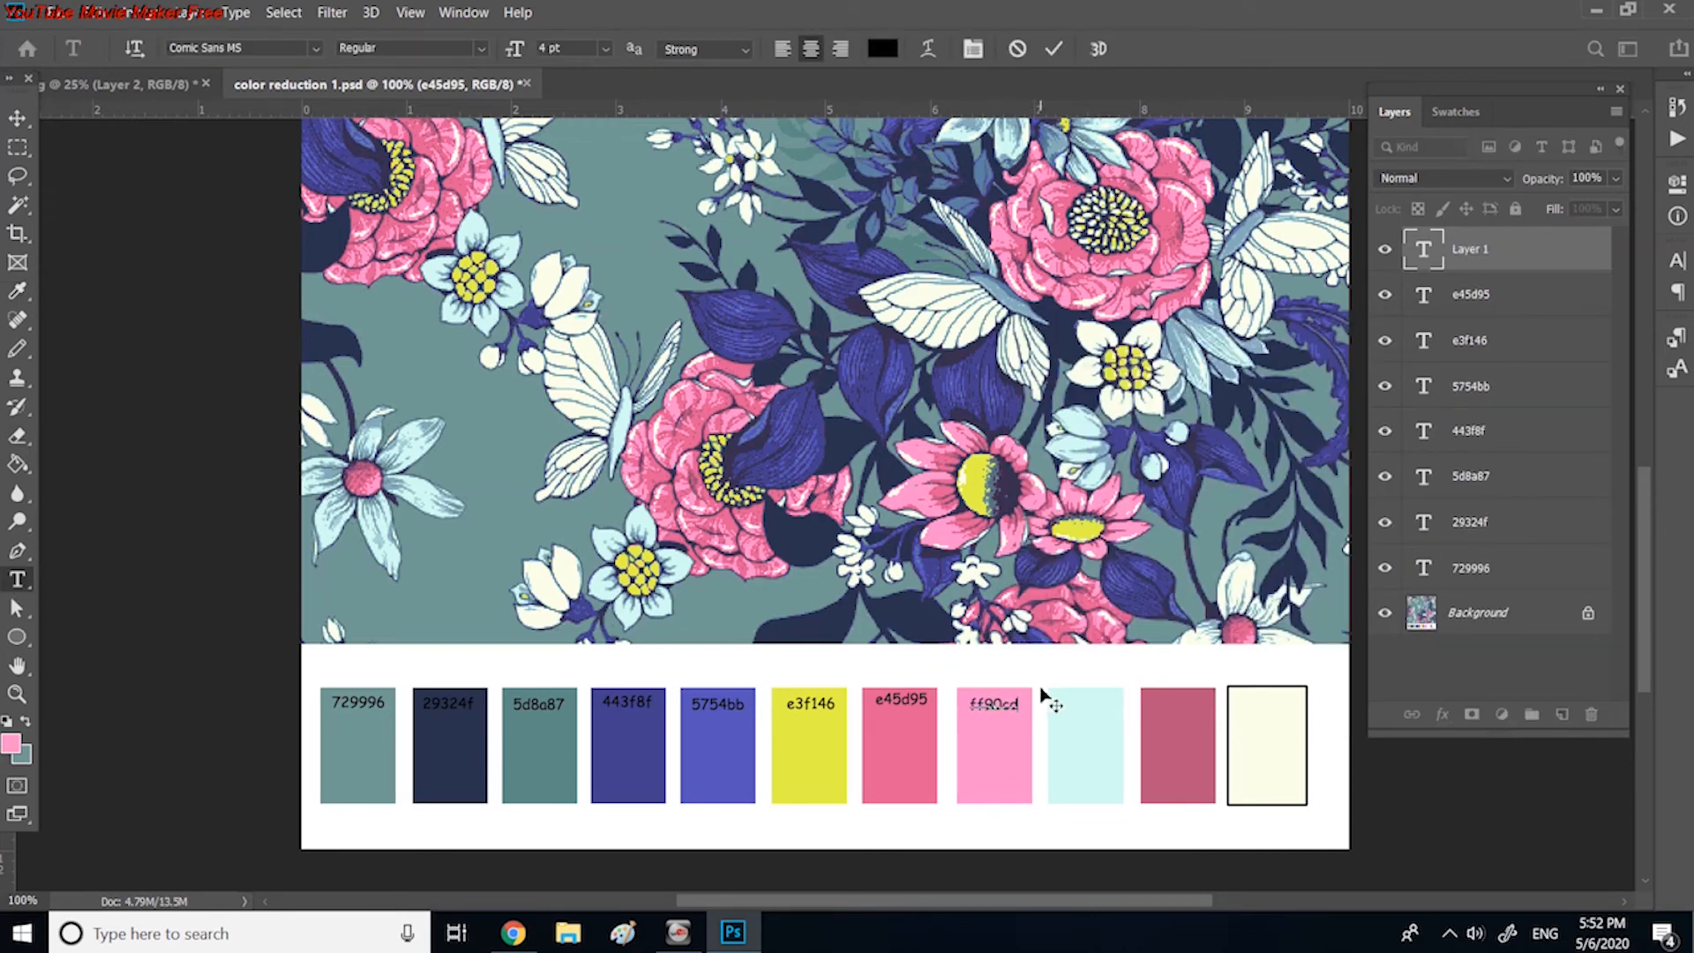
click(18, 117)
Step: Sample the pale aqua ninth swatch and place its hex code, d3fbf3, as a text label inside its upper part
click(12, 745)
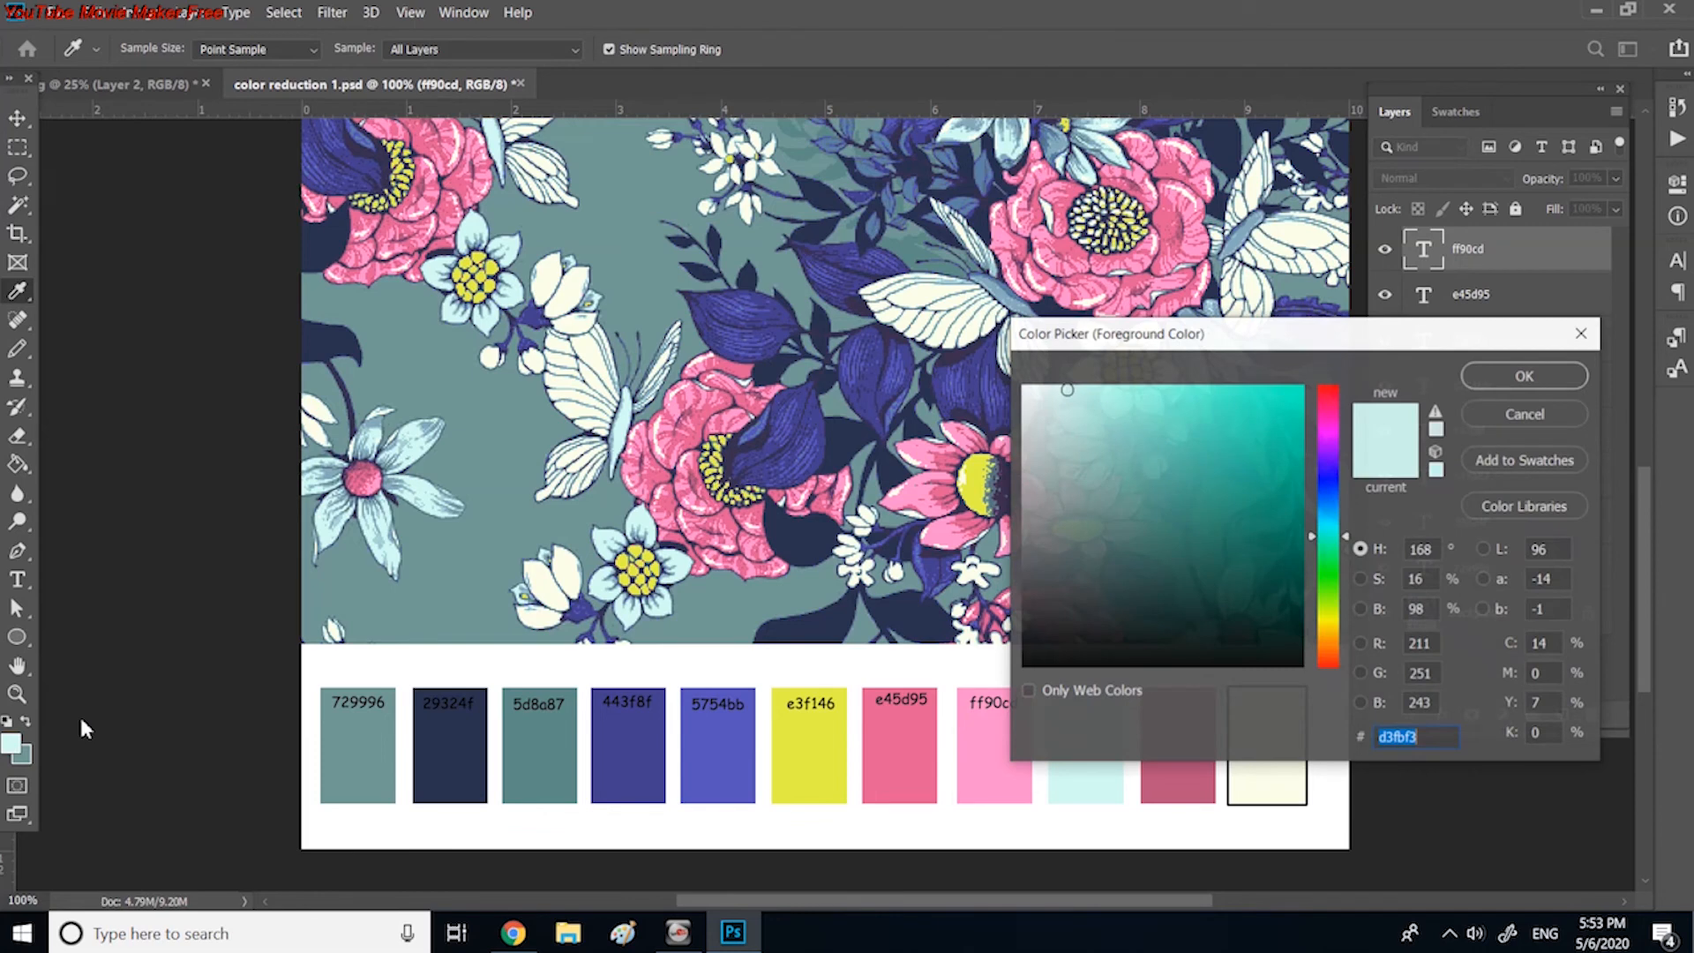
click(1524, 375)
click(17, 580)
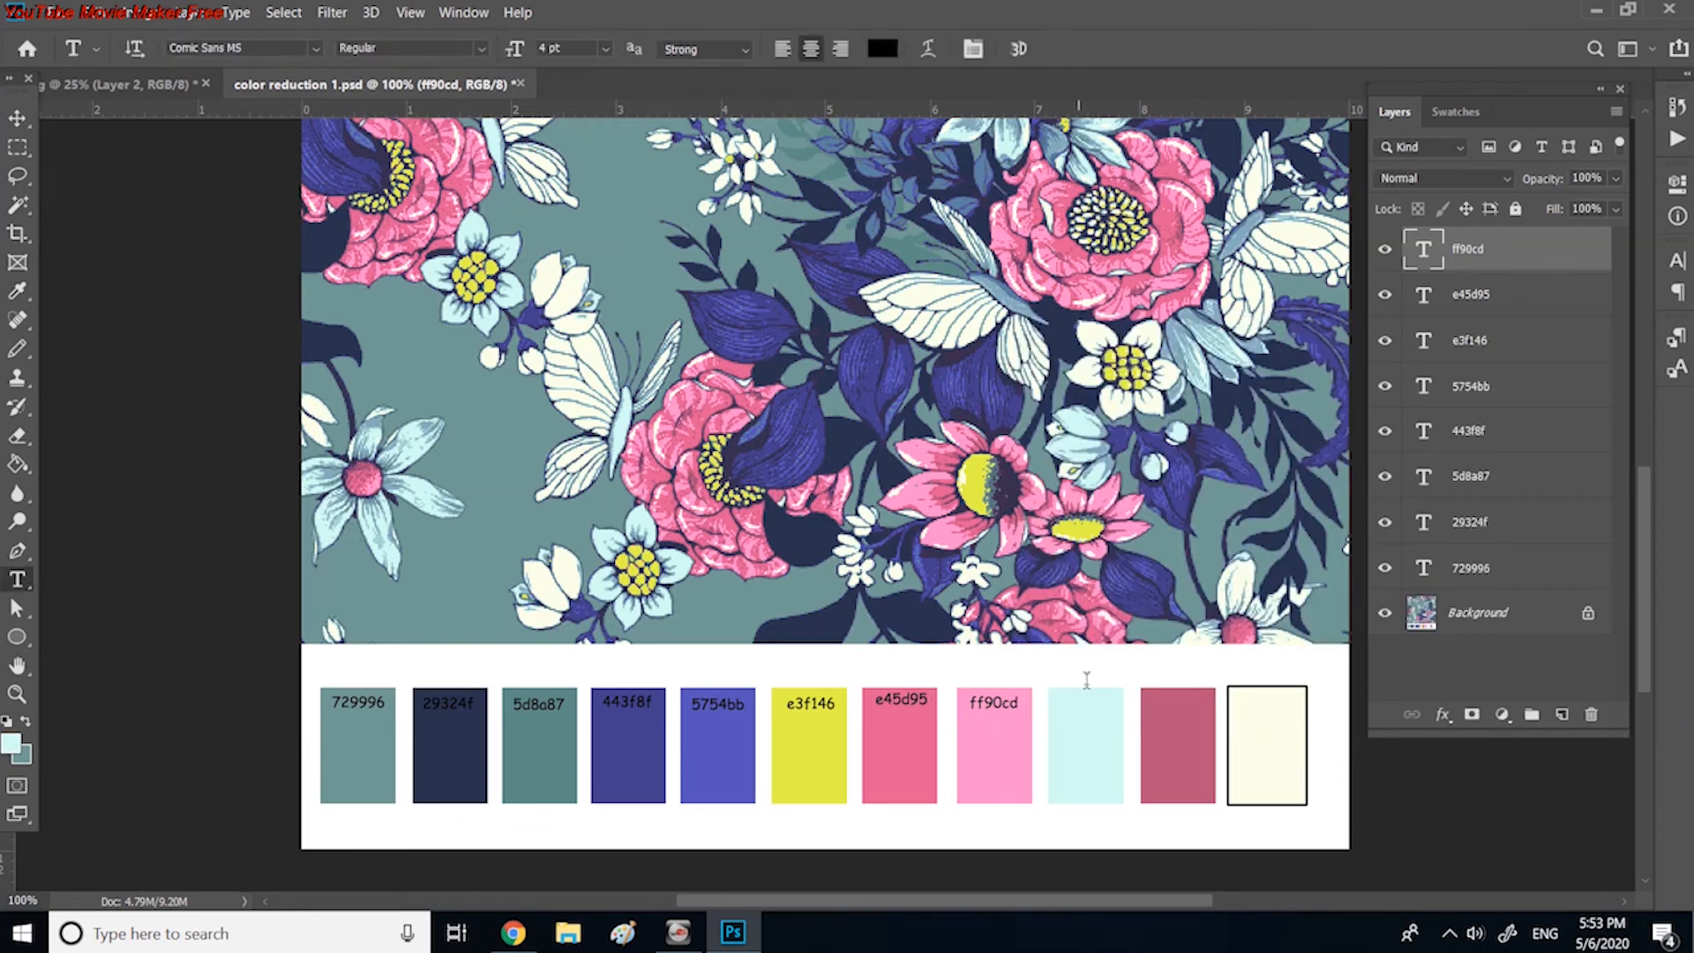
click(1080, 671)
text(d3fbf3)
drag(1136, 659, 1138, 698)
key(ctrl+Return)
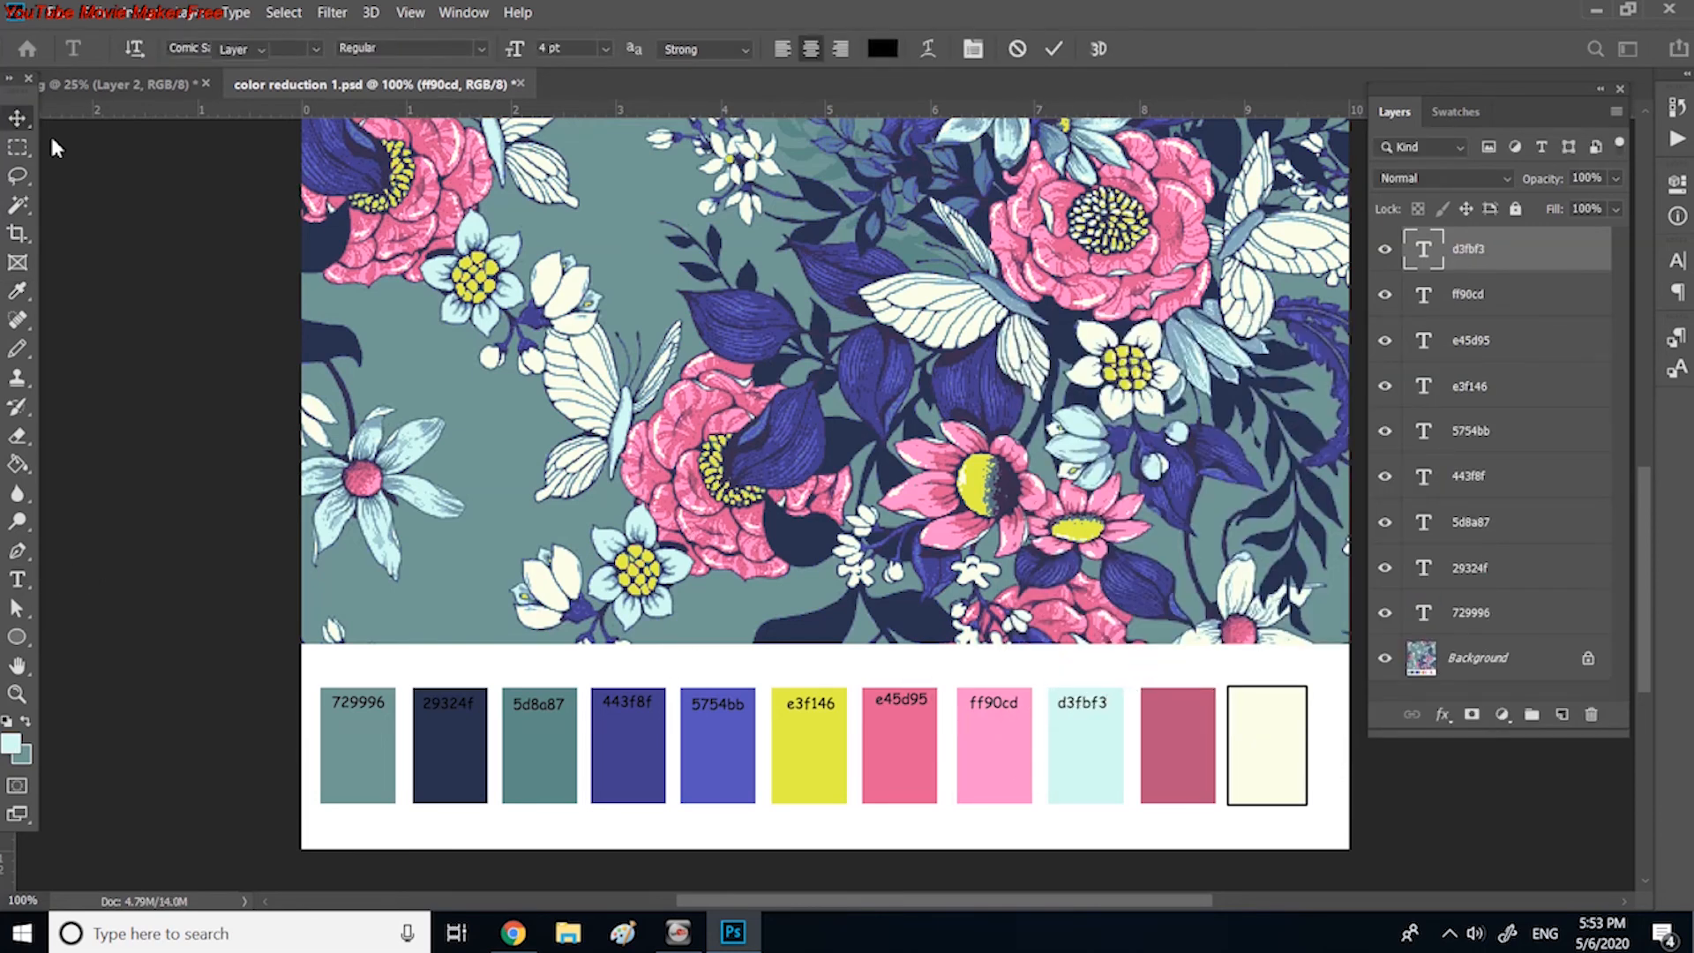
Step: Sample the dusky rose tenth swatch and place its hex code, ba537e, as a text label inside its upper part
key(i)
click(1196, 715)
click(11, 745)
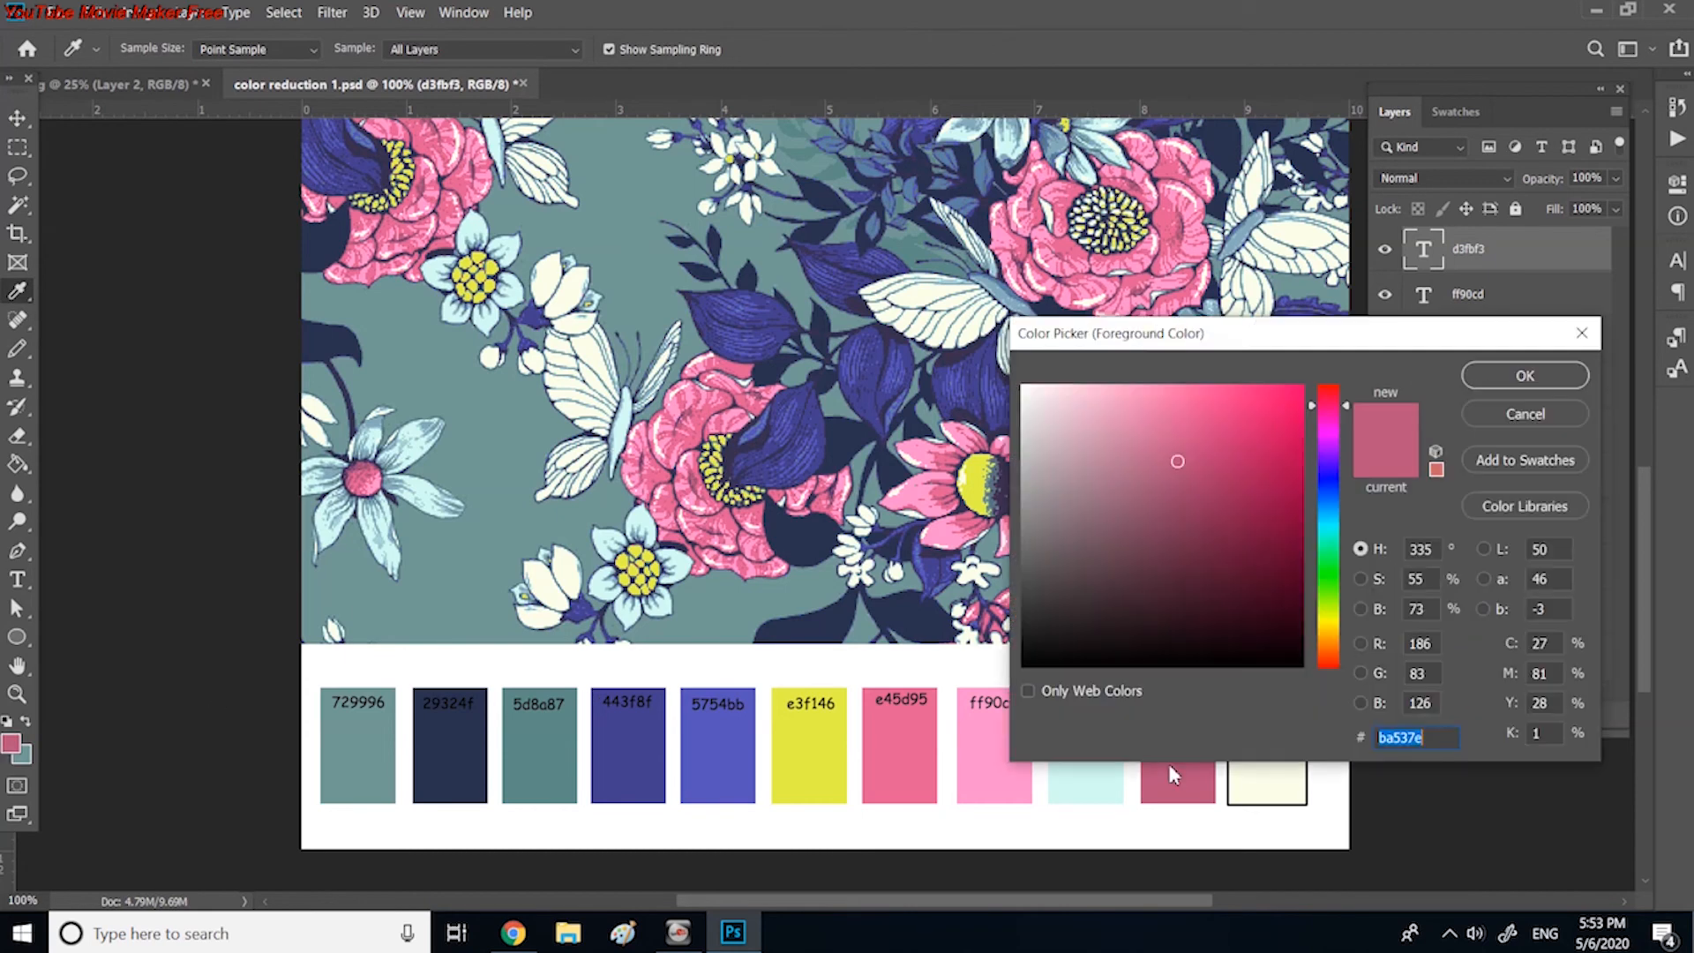
click(1518, 375)
click(17, 580)
click(1163, 679)
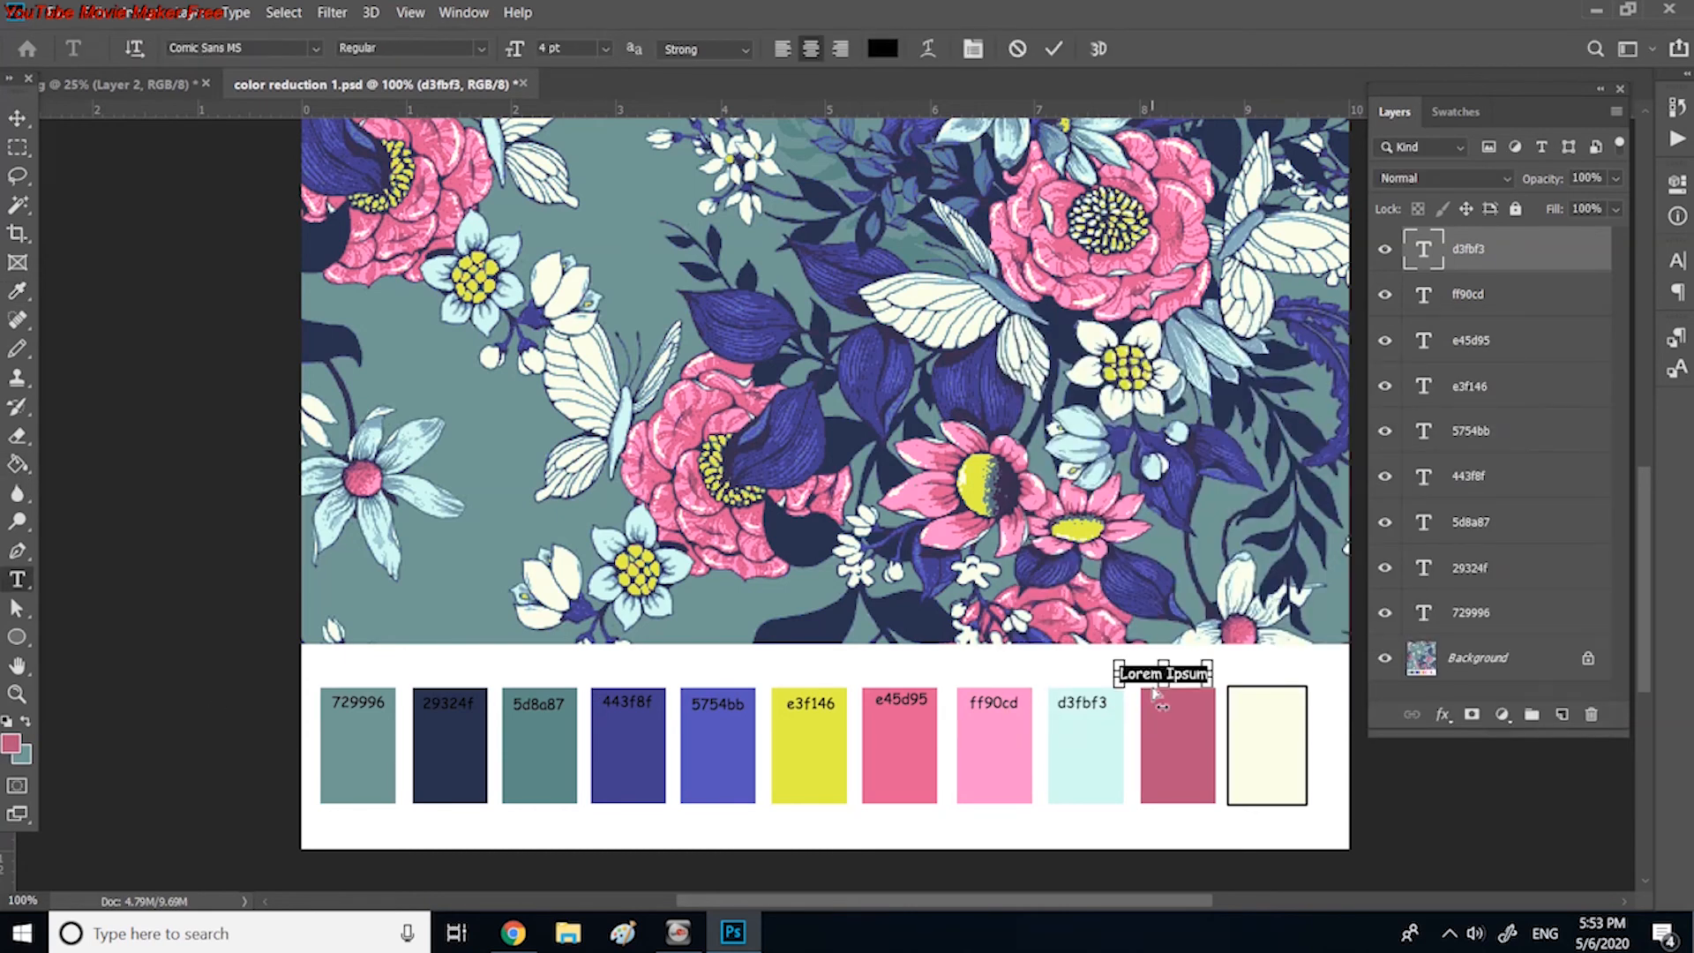
text(ba537e)
drag(1211, 663, 1213, 687)
key(ctrl+Return)
Step: Sample the outlined cream last swatch and place its hex code, fdffea, as a text label inside its upper part
key(i)
click(1275, 728)
click(11, 744)
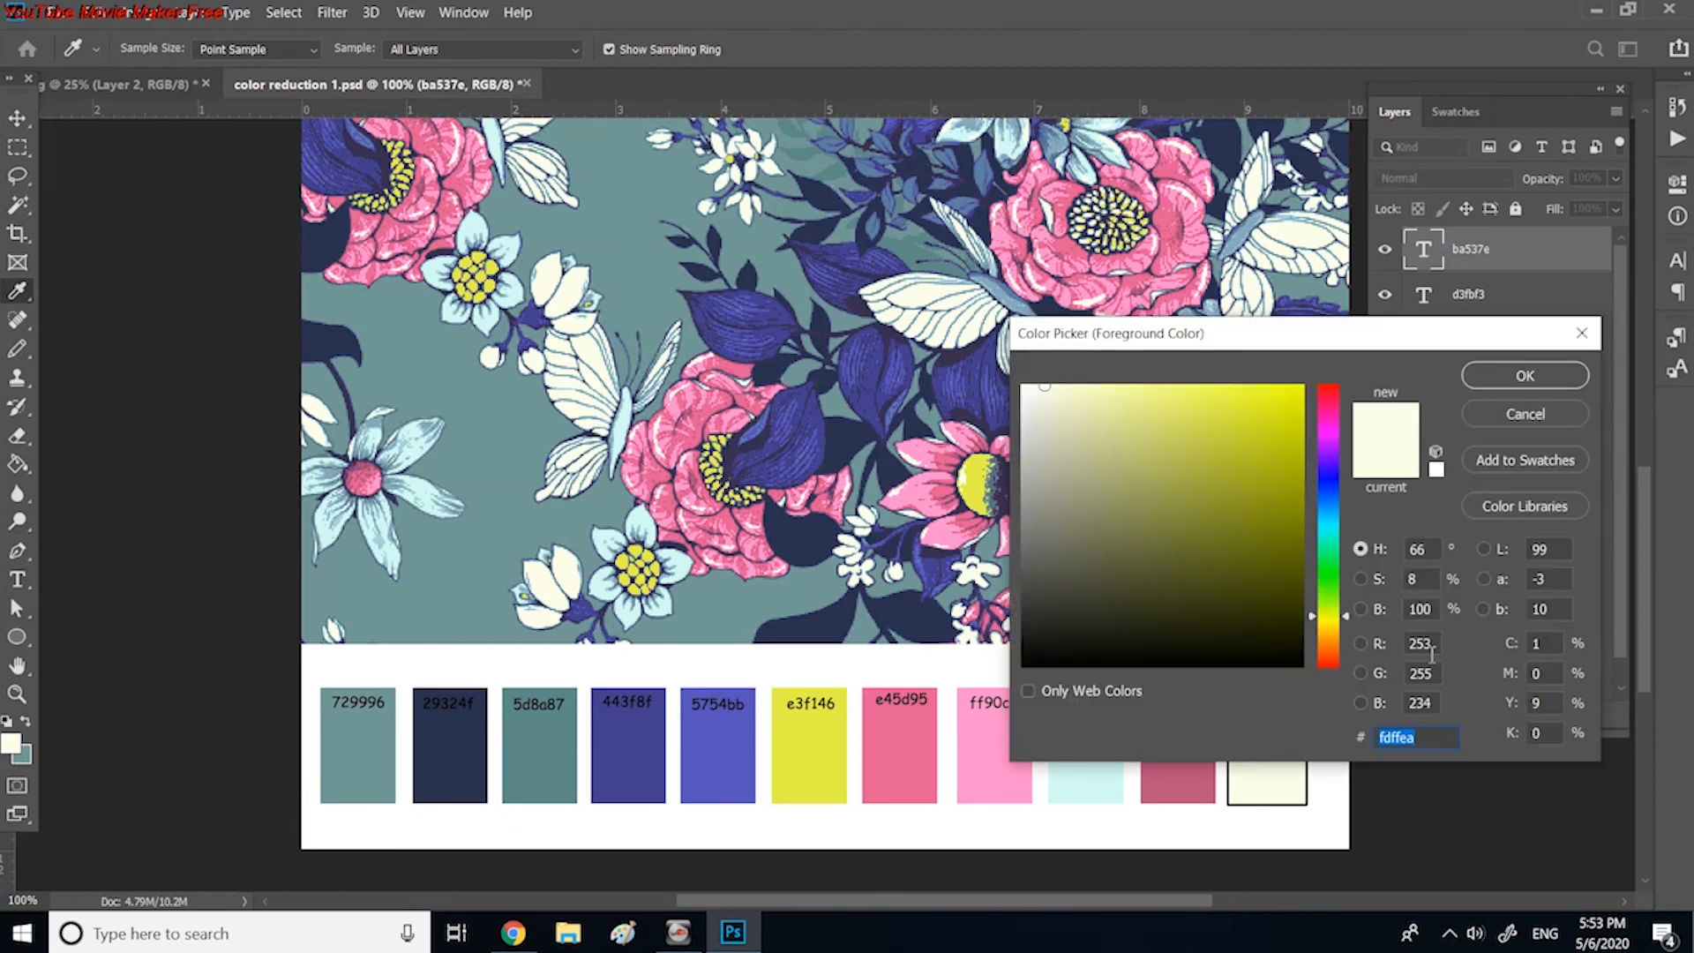
click(1518, 375)
click(17, 580)
click(1248, 674)
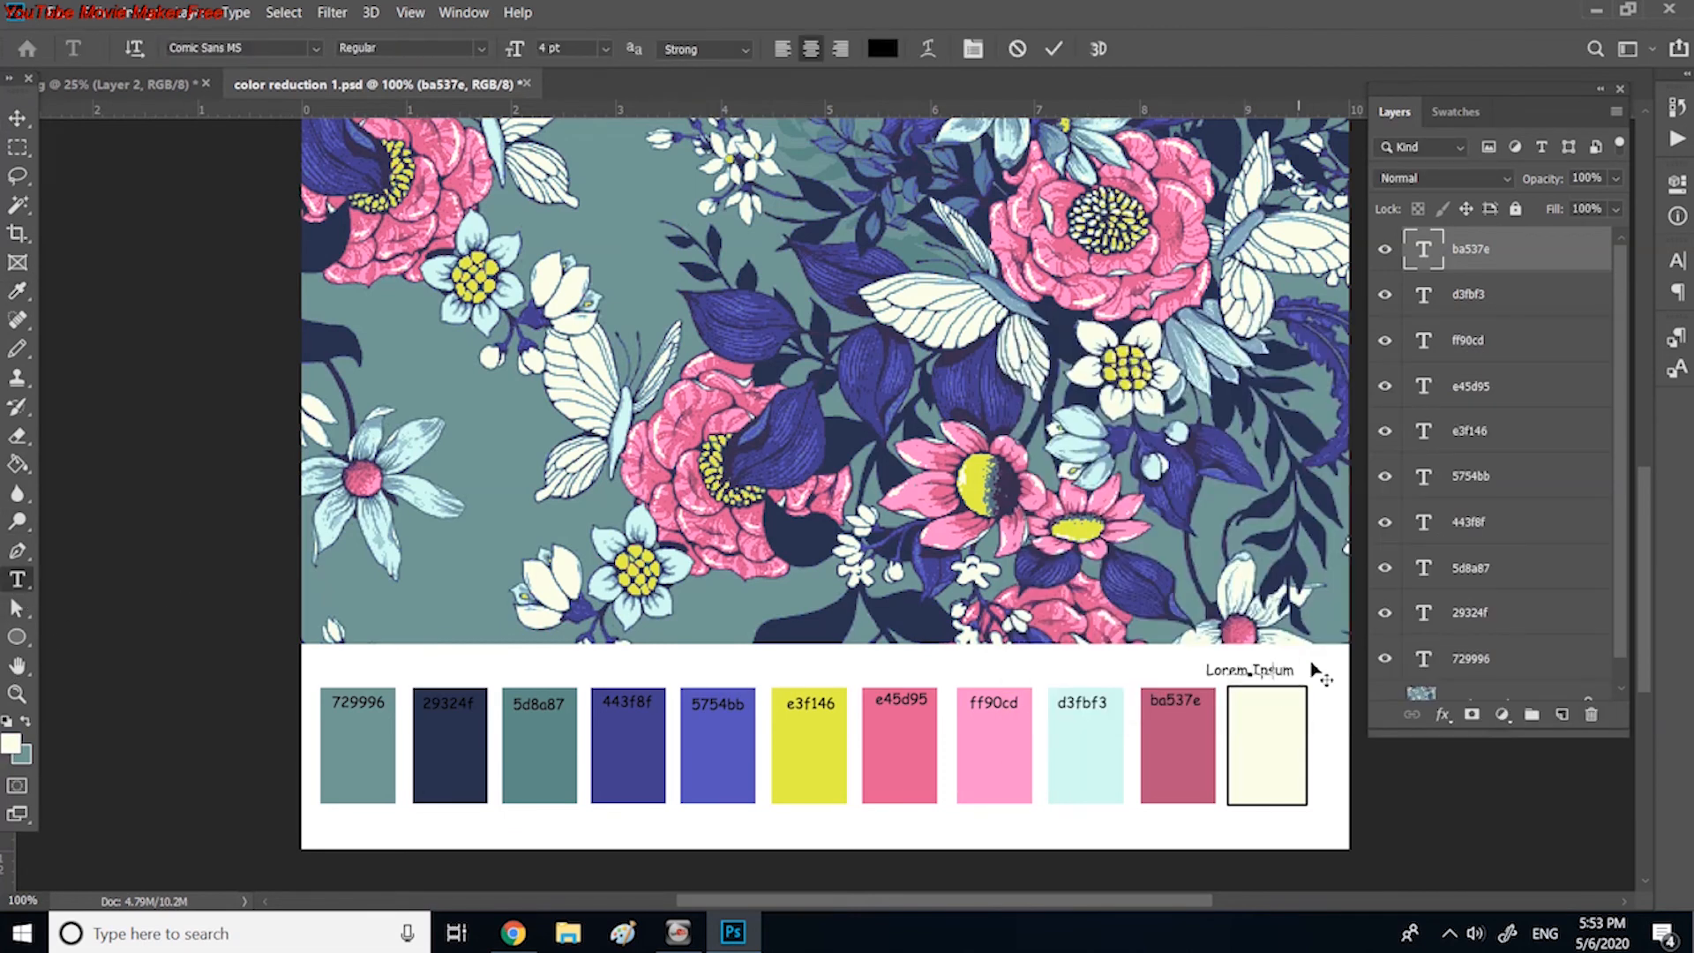
text(fdffea)
drag(1309, 675, 1320, 705)
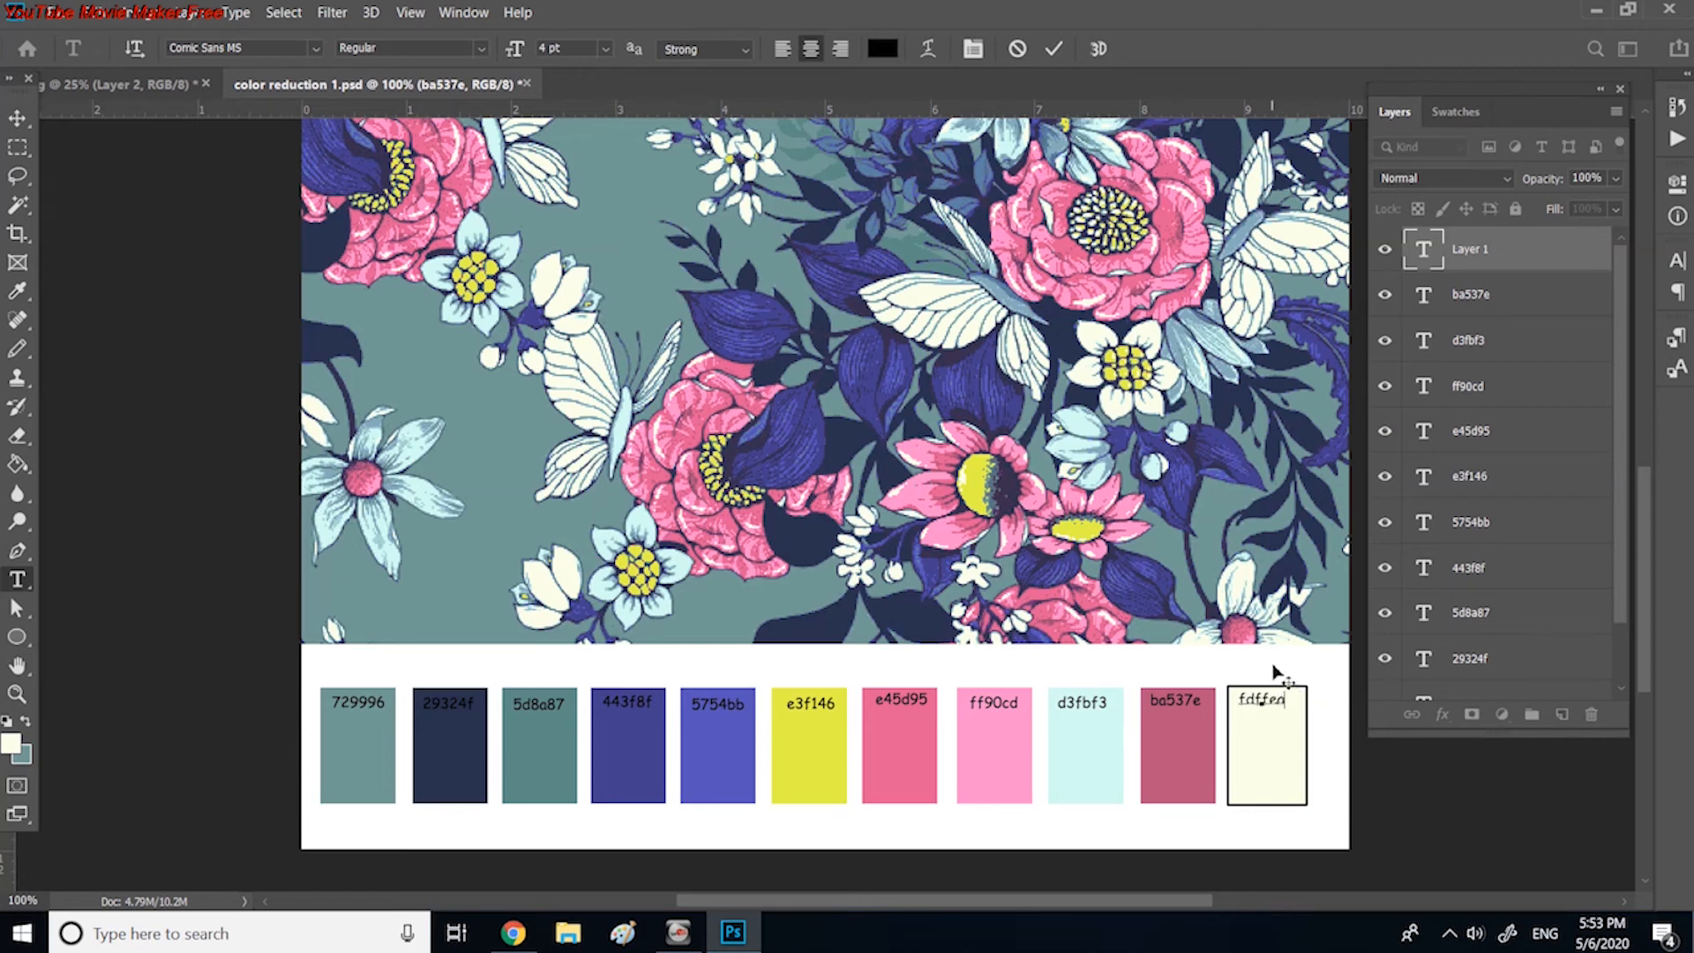
click(17, 118)
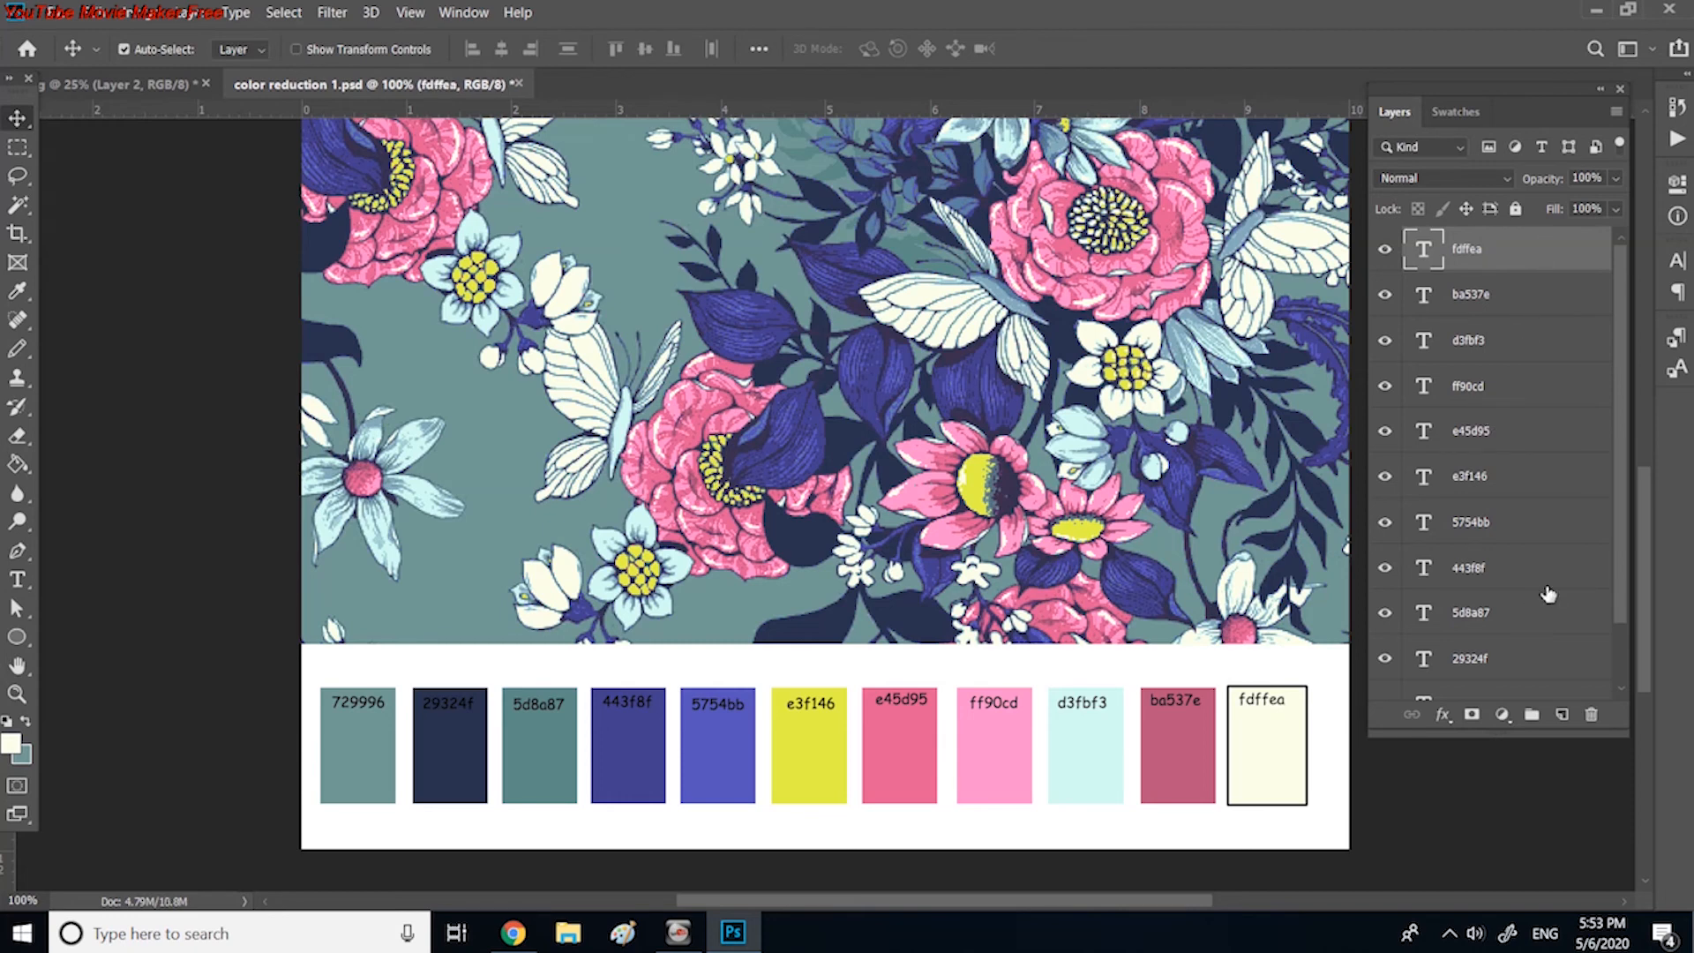
Step: Flatten the image so all hex code labels merge into the background, and fit the whole document in view
mouse_move(1618, 580)
mouse_down()
mouse_move(1621, 654)
mouse_move(1602, 573)
mouse_up()
click(196, 12)
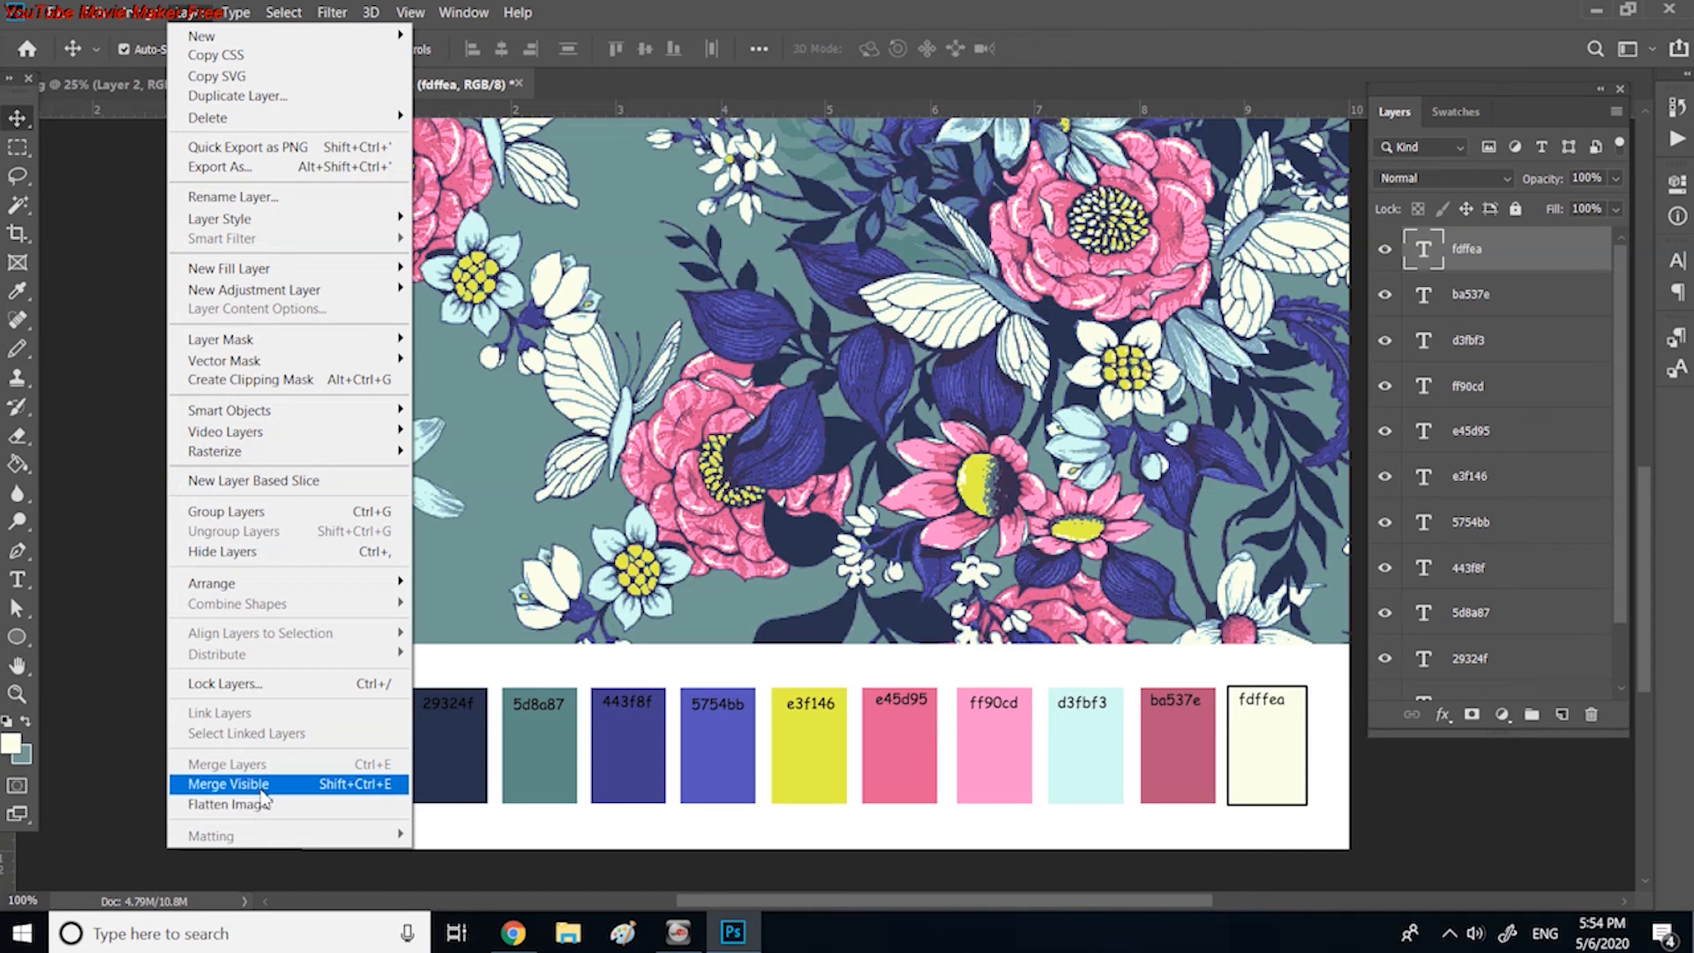
click(265, 804)
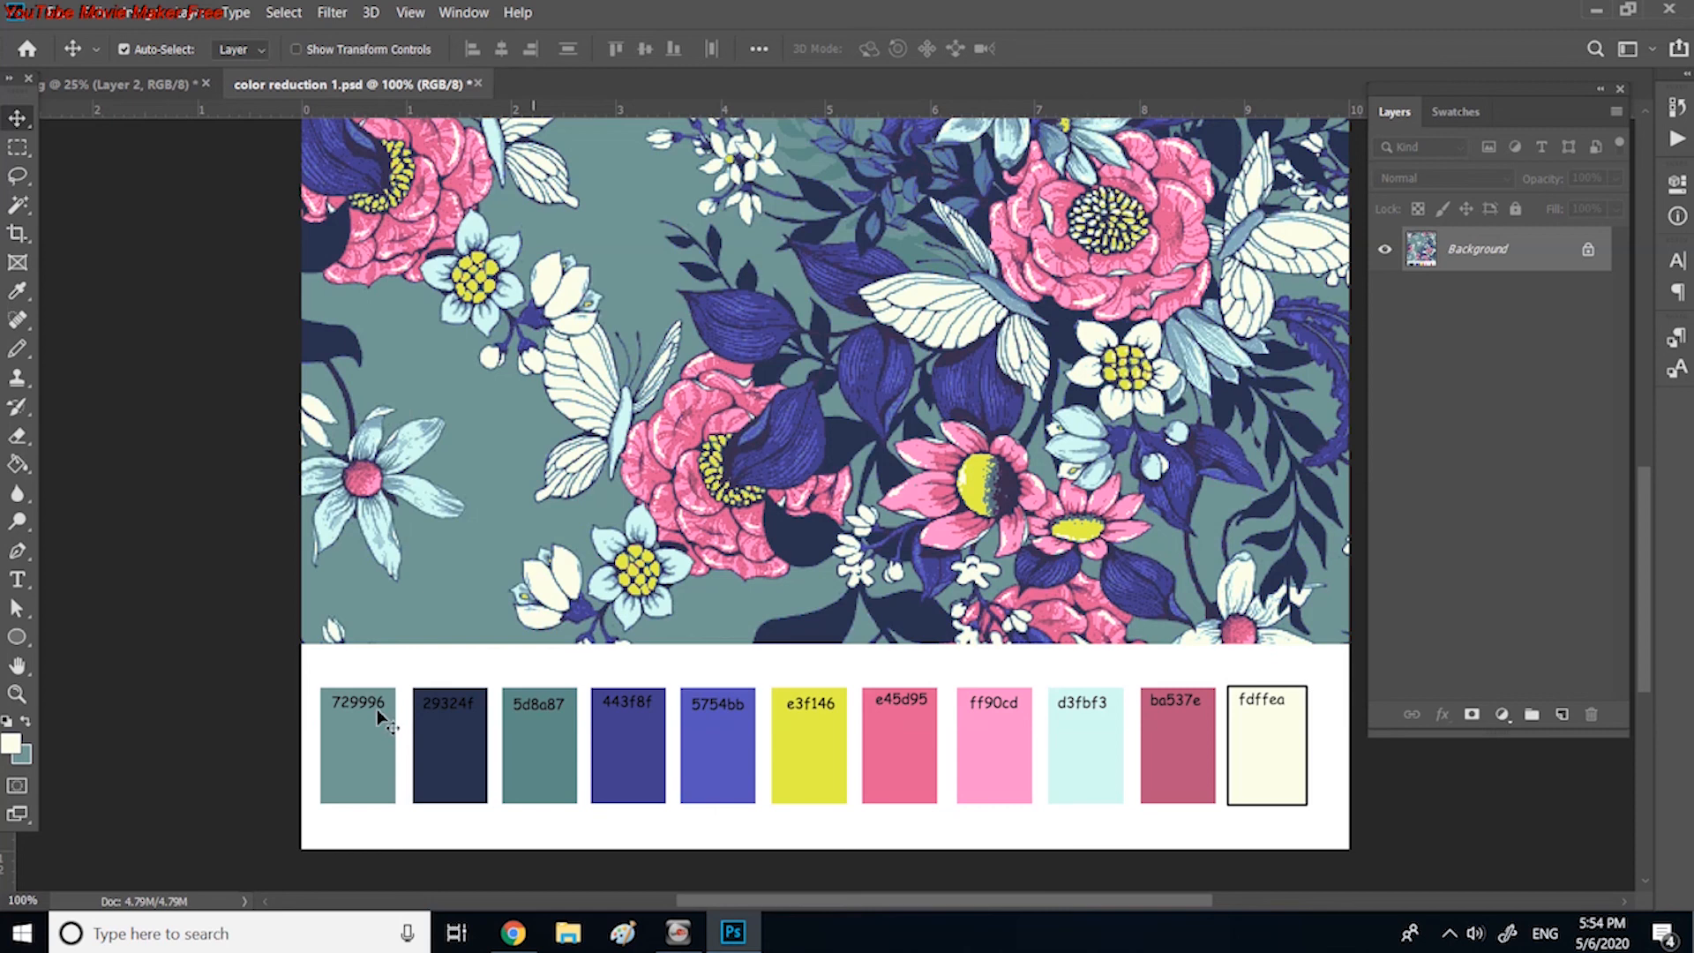
double_click(18, 671)
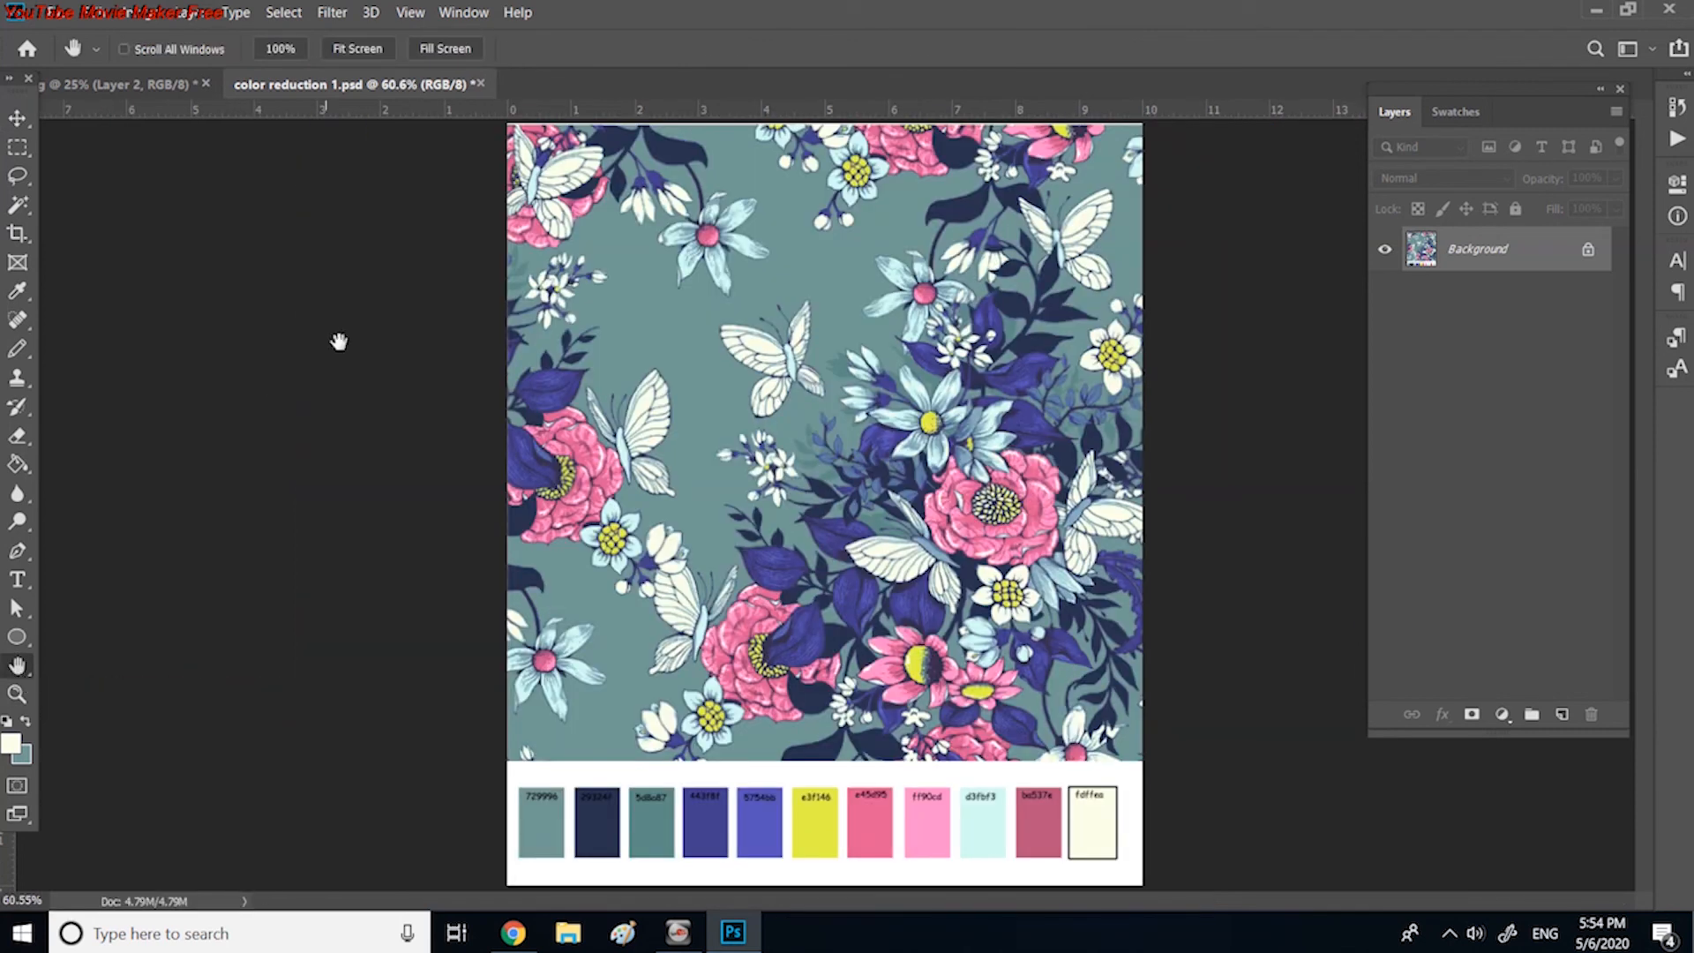